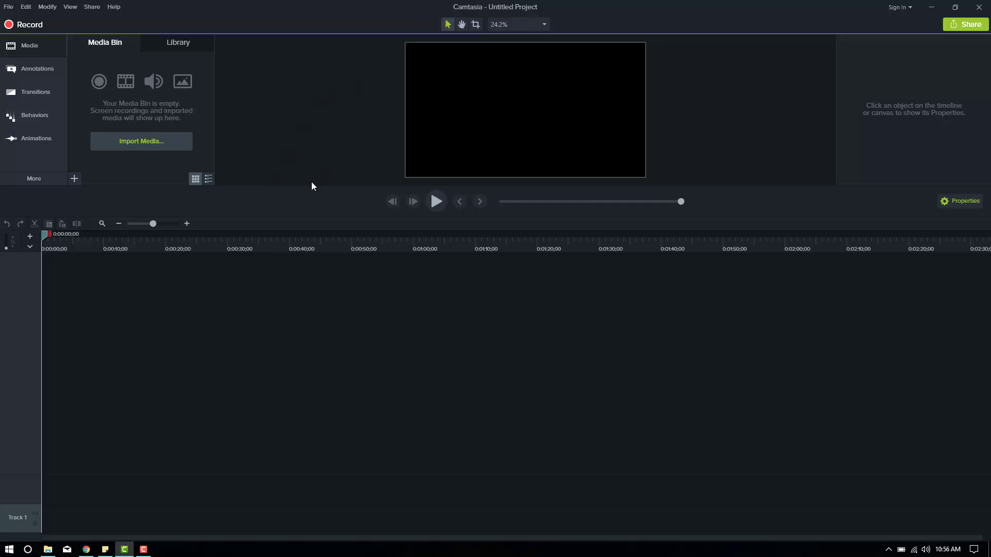
# Step: Drag the canvas splitter downward so the canvas grows and more sidebar tabs appear
pyautogui.moveTo(310, 188); pyautogui.dragTo(307, 258)
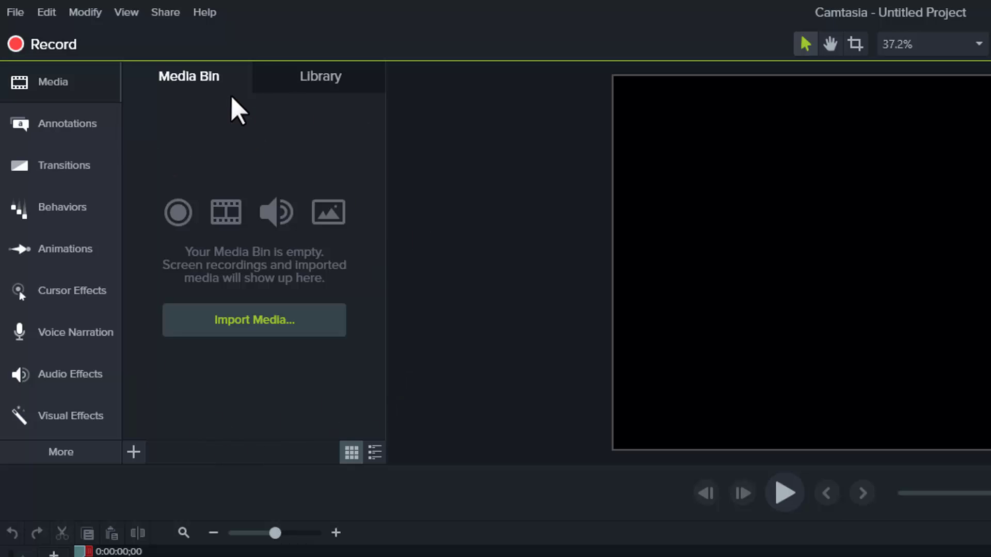
pyautogui.click(320, 78)
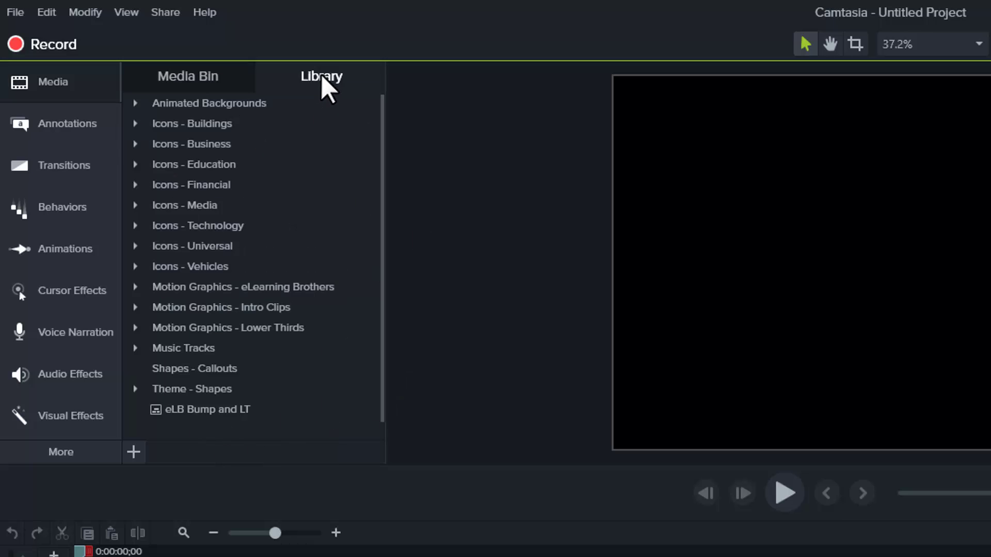
pyautogui.scroll(-1, 263, 278)
pyautogui.scroll(1, 274, 315)
pyautogui.scroll(-1, 271, 310)
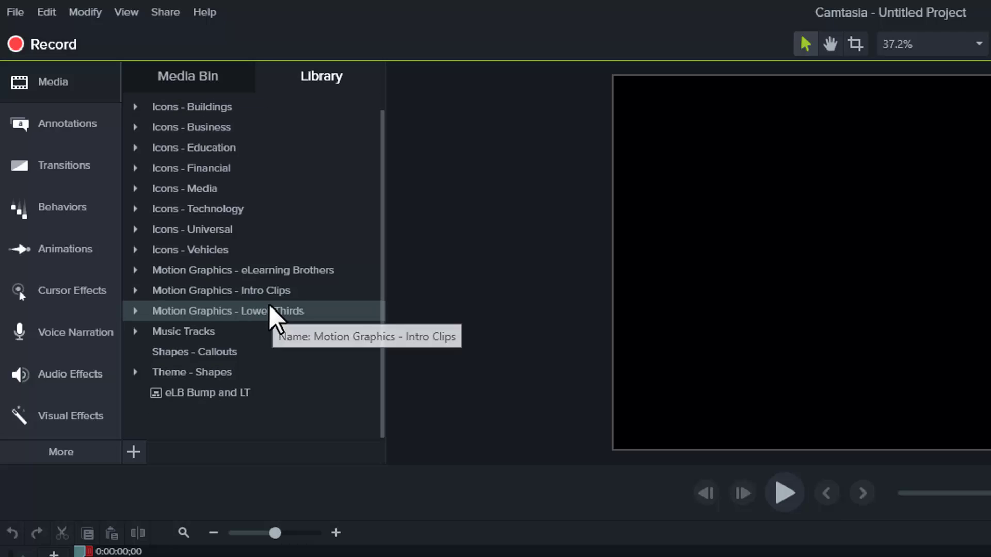
pyautogui.scroll(1, 273, 311)
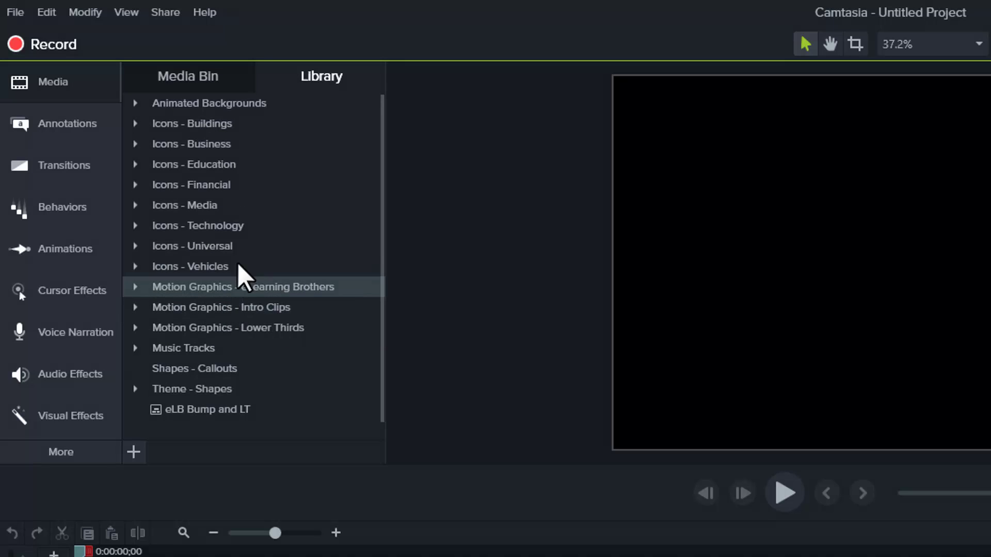
pyautogui.click(212, 77)
pyautogui.click(312, 78)
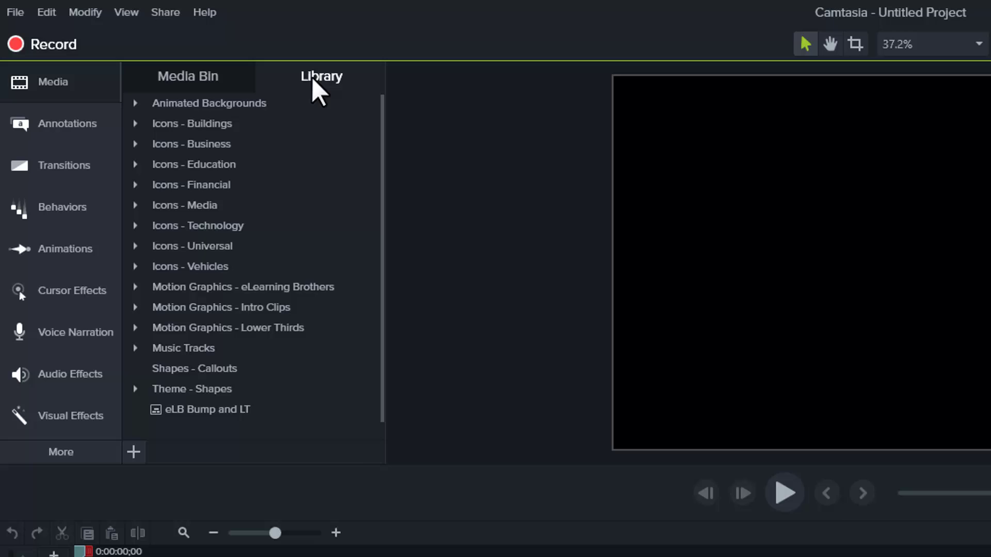
pyautogui.click(232, 79)
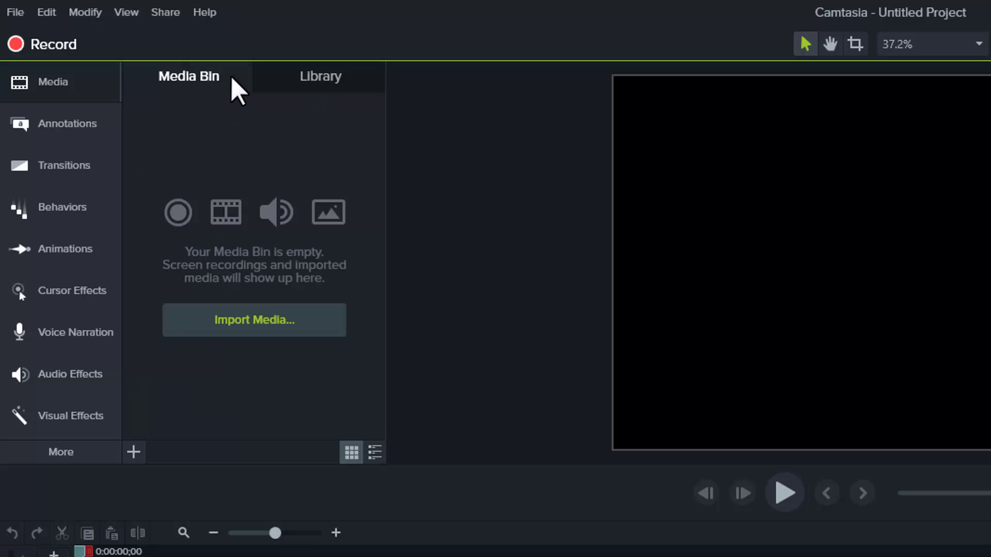
pyautogui.click(59, 83)
pyautogui.click(51, 86)
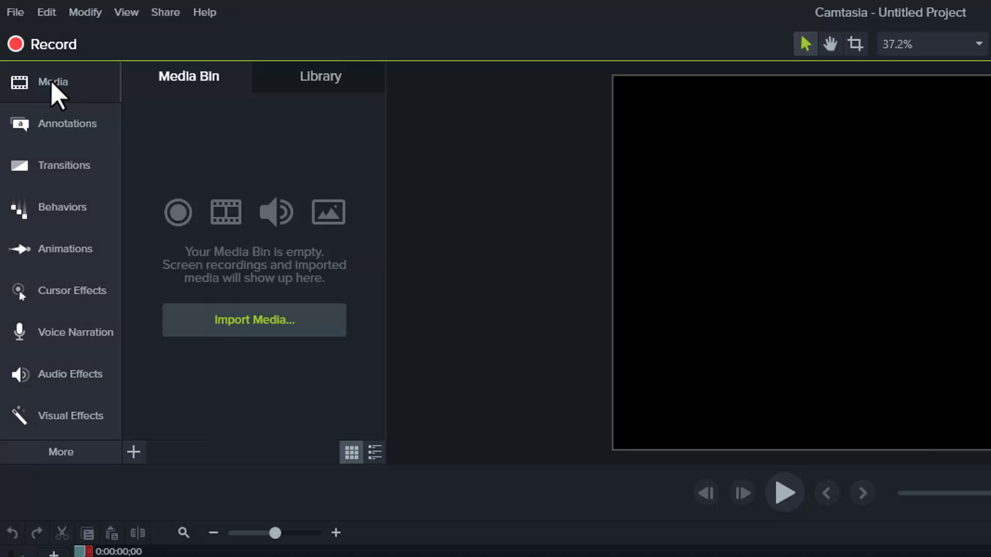
# Step: Browse the Annotations tabs: Arrows & Lines, Shapes, Blur & Highlight, Sketch Motion, Keystroke, then Callouts
pyautogui.click(54, 133)
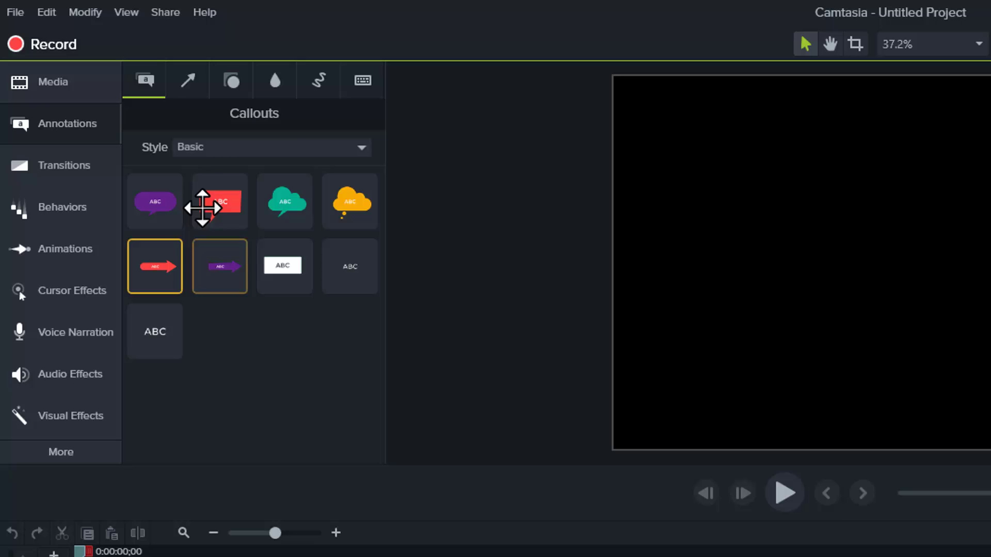
pyautogui.click(187, 82)
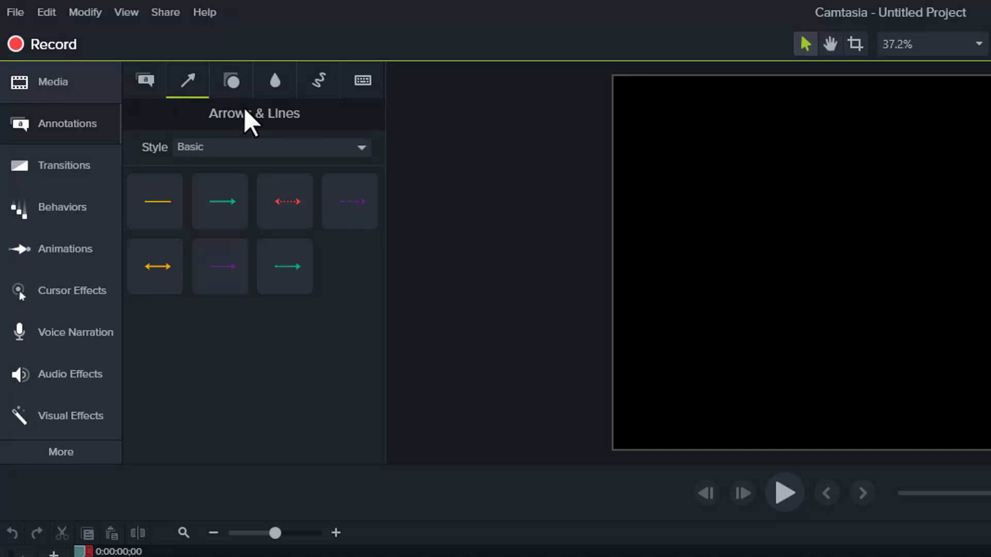
pyautogui.click(232, 82)
pyautogui.click(274, 83)
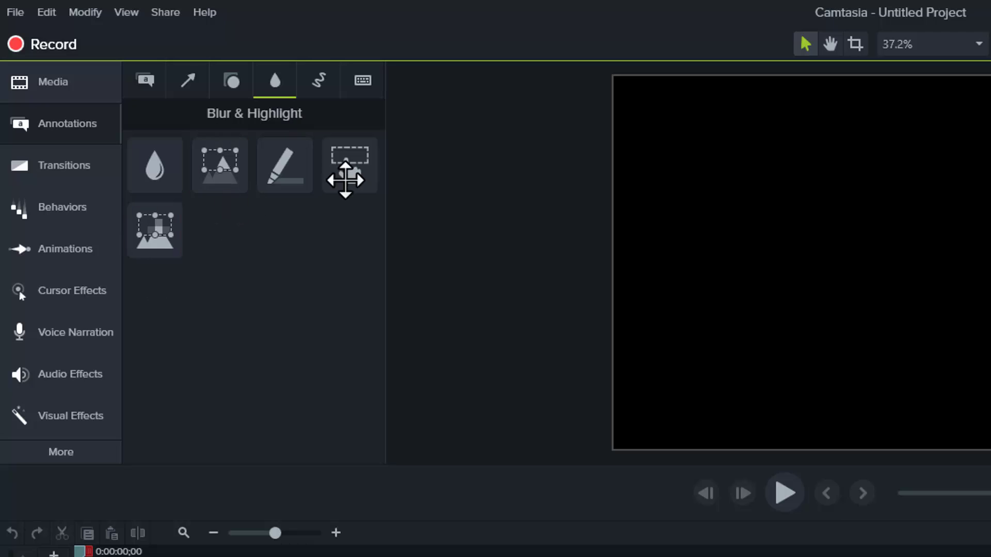
pyautogui.click(315, 84)
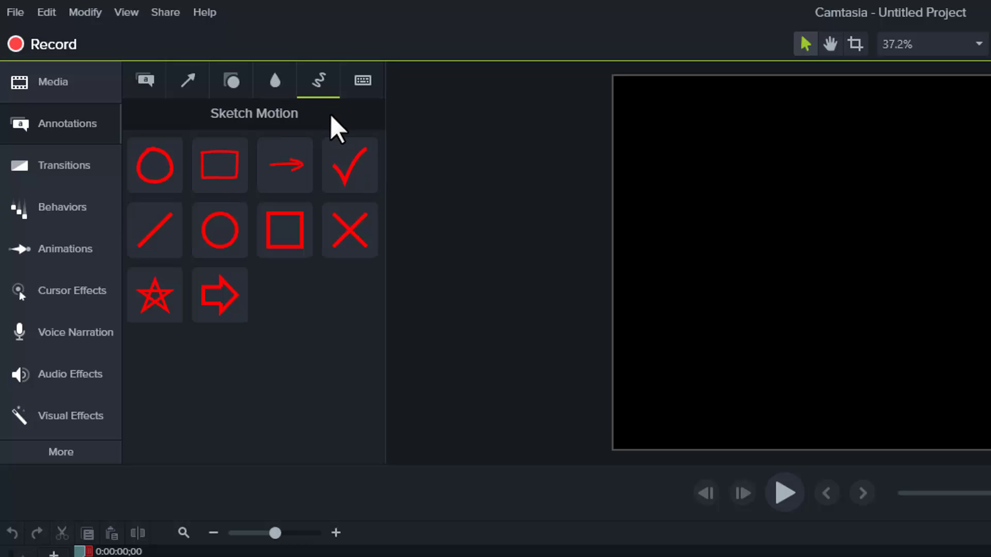
pyautogui.click(364, 81)
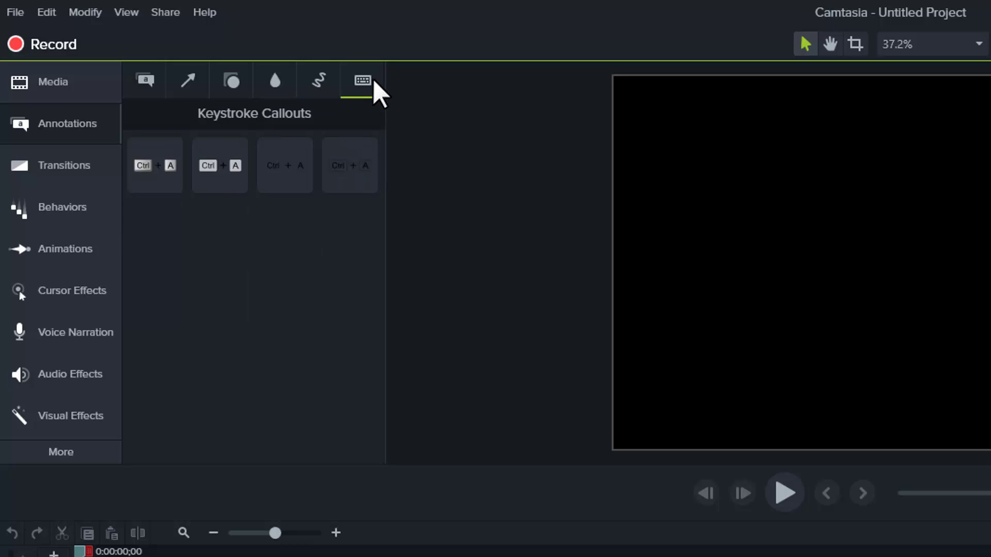
pyautogui.click(146, 82)
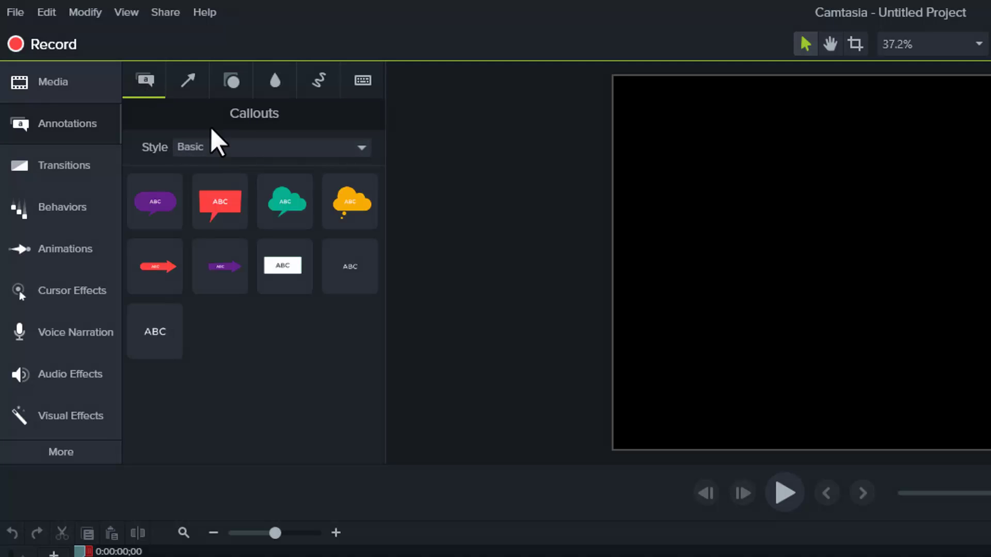
# Step: Filter the callouts by style, trying All, Abstract and Bold
pyautogui.click(227, 146)
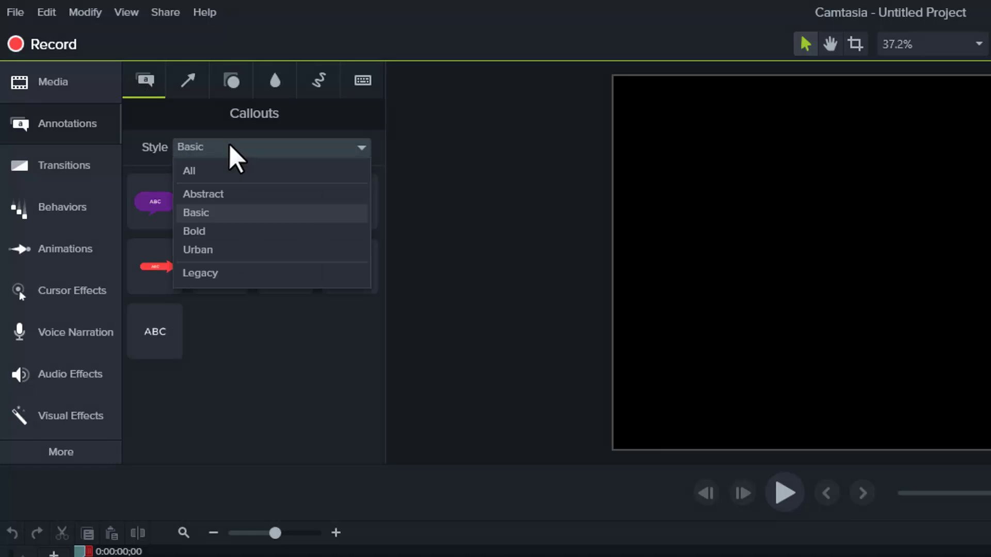
pyautogui.click(217, 172)
pyautogui.scroll(-5, 313, 308)
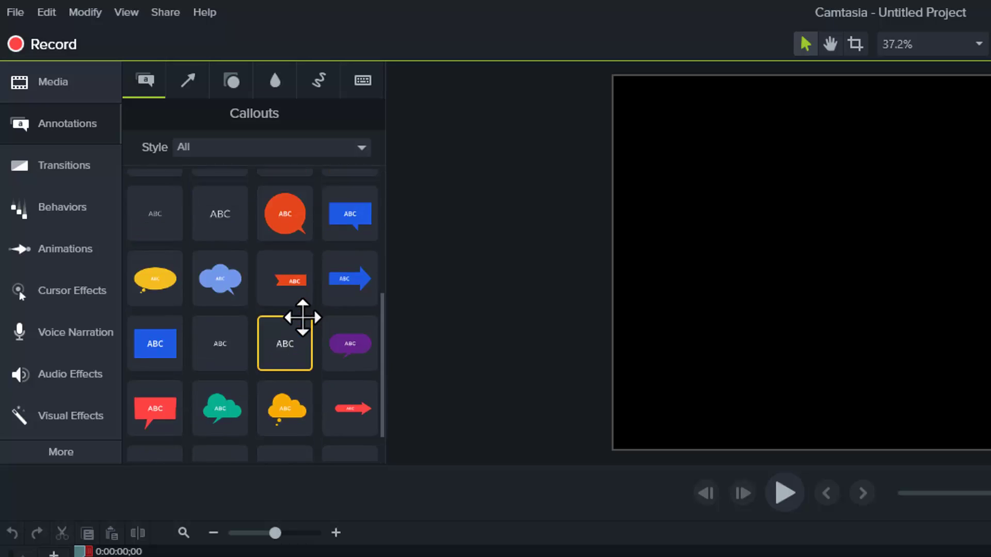
pyautogui.scroll(5, 314, 309)
pyautogui.click(222, 149)
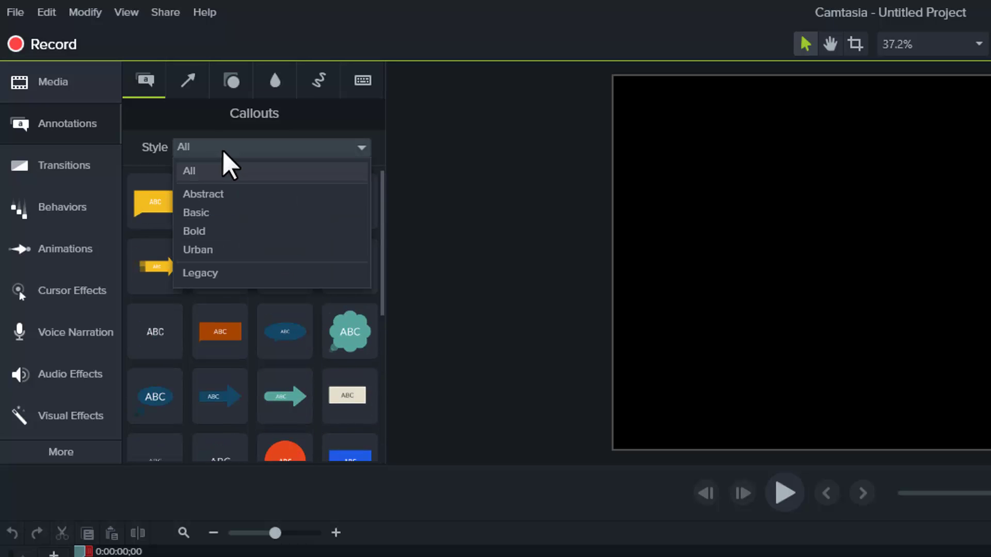
pyautogui.click(218, 195)
pyautogui.click(299, 150)
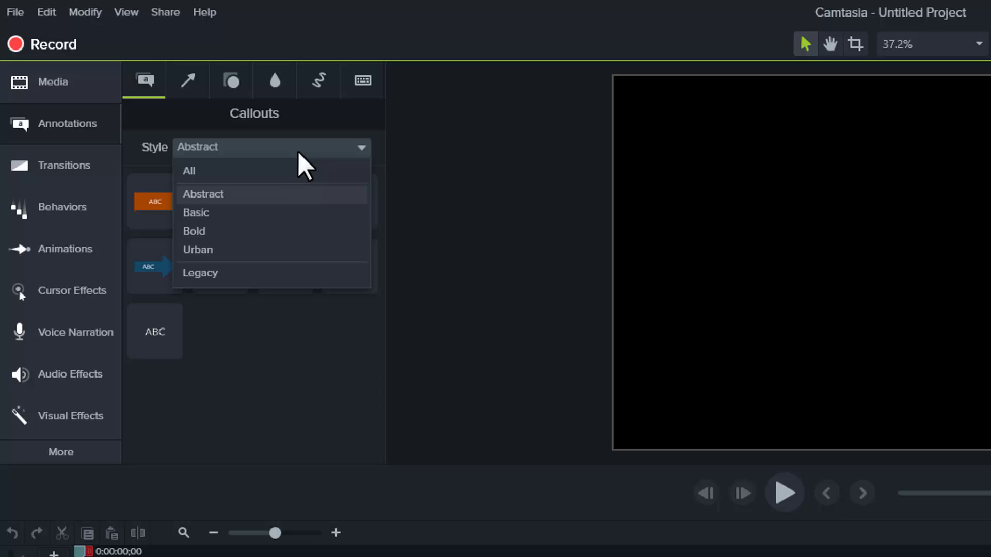
pyautogui.click(253, 232)
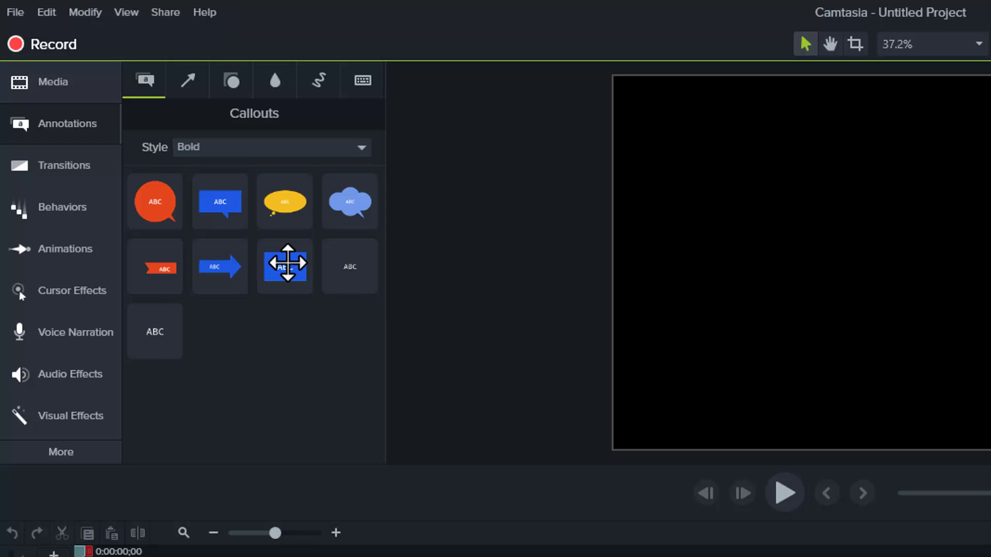
# Step: Try the Legacy and All callout styles, then settle on the Basic style
pyautogui.click(262, 151)
pyautogui.click(239, 277)
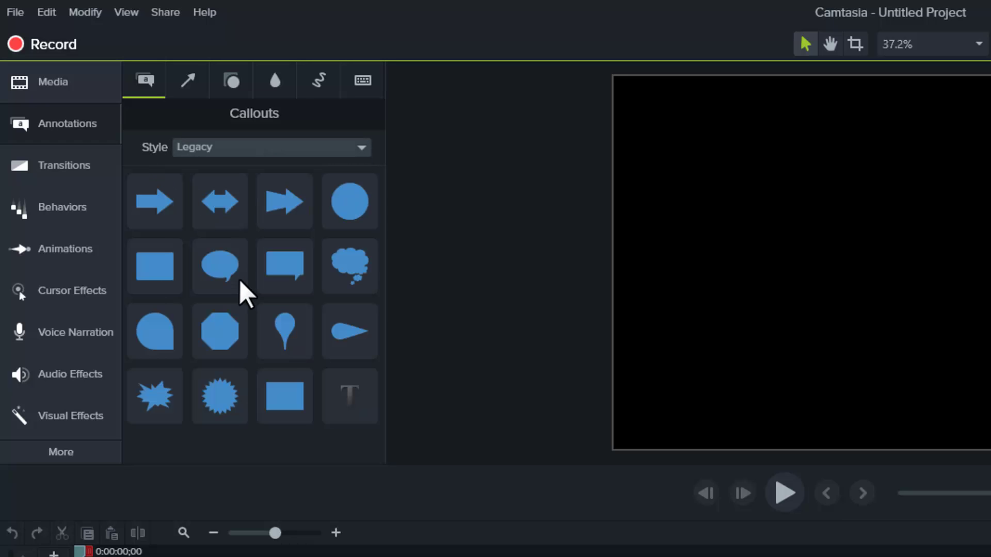
pyautogui.click(242, 150)
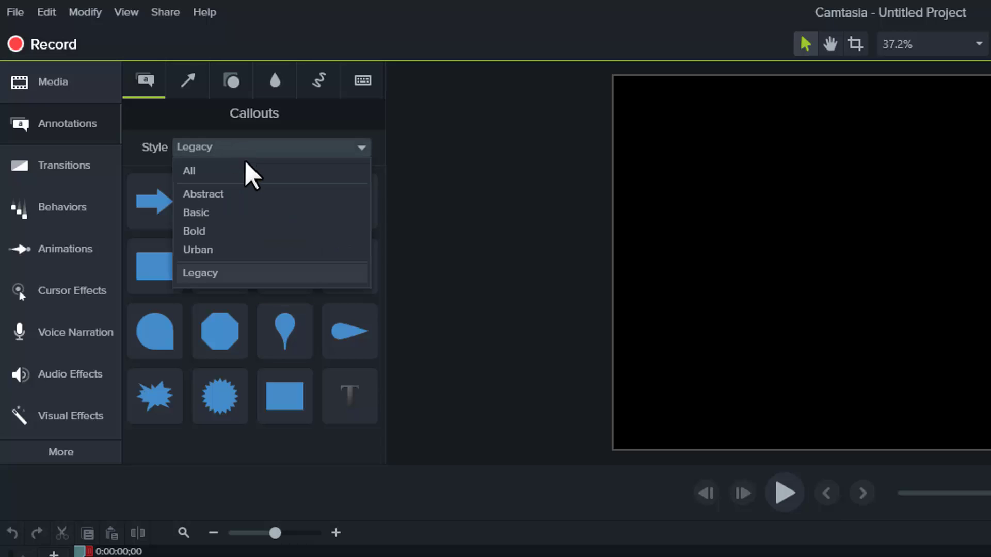
pyautogui.click(235, 169)
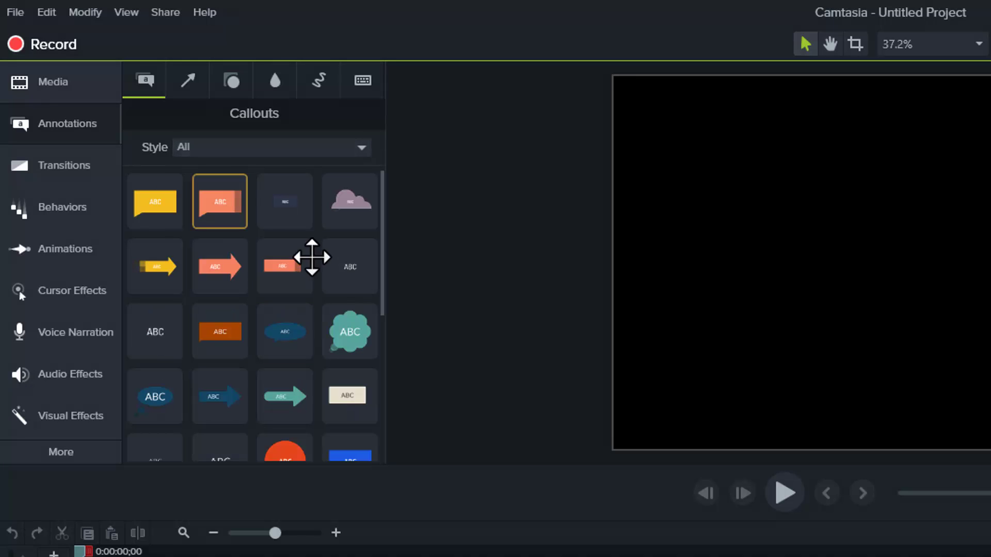
pyautogui.click(213, 149)
pyautogui.click(216, 214)
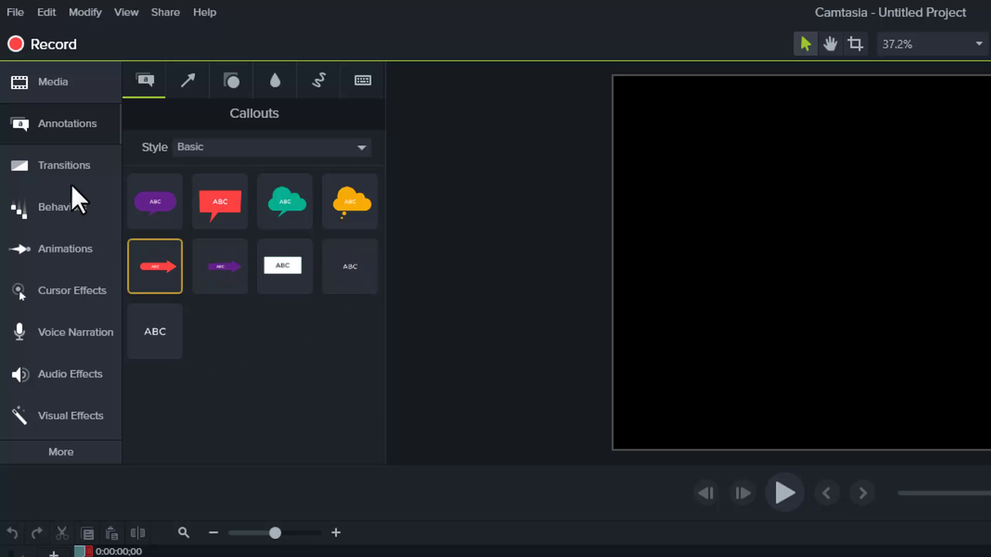
# Step: Look through the Transitions and Behaviors collections
pyautogui.click(61, 169)
pyautogui.moveTo(382, 150)
pyautogui.mouseDown()
pyautogui.moveTo(373, 311)
pyautogui.moveTo(385, 420)
pyautogui.moveTo(382, 133)
pyautogui.mouseUp()
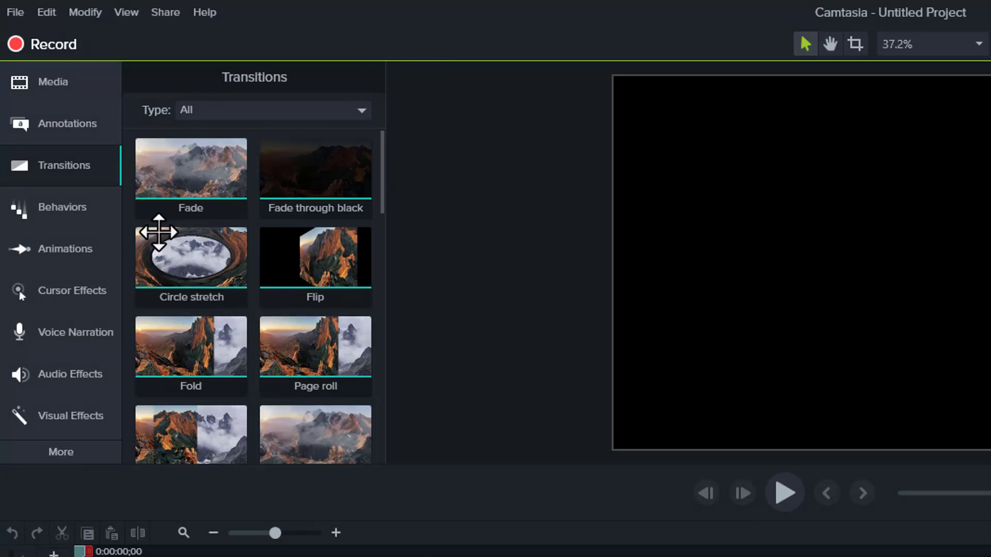
pyautogui.click(49, 212)
pyautogui.scroll(-2, 305, 243)
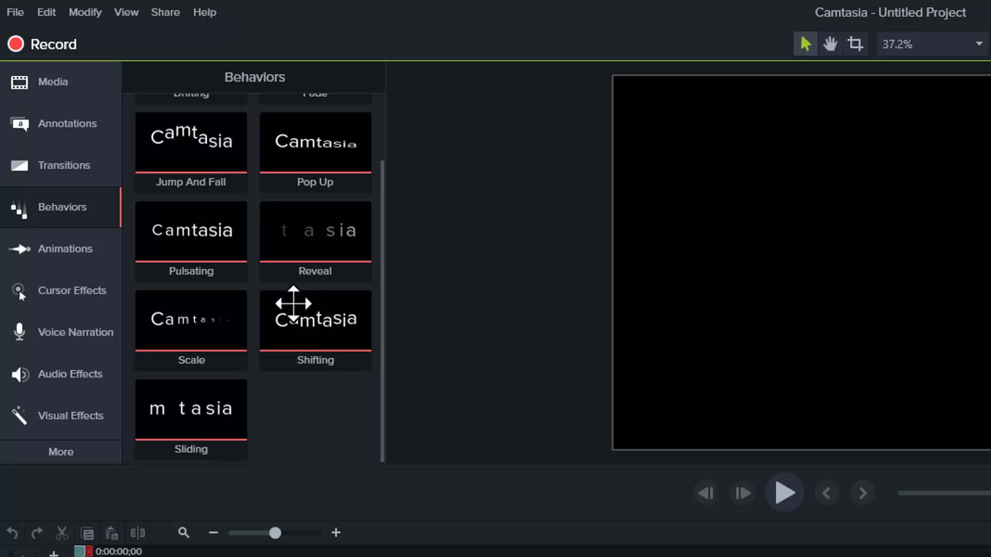
pyautogui.scroll(2, 224, 332)
pyautogui.scroll(-2, 302, 186)
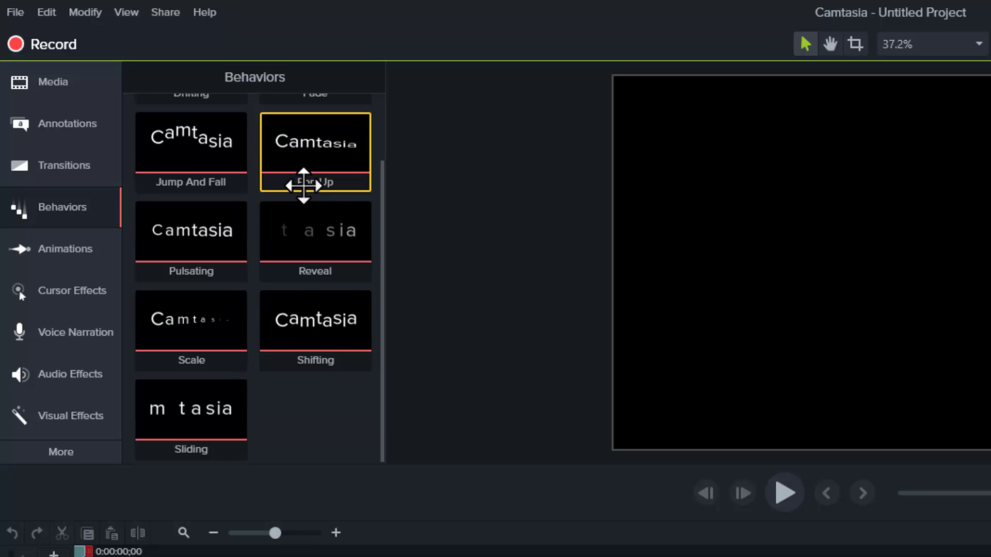
pyautogui.scroll(2, 311, 283)
pyautogui.scroll(1, 310, 283)
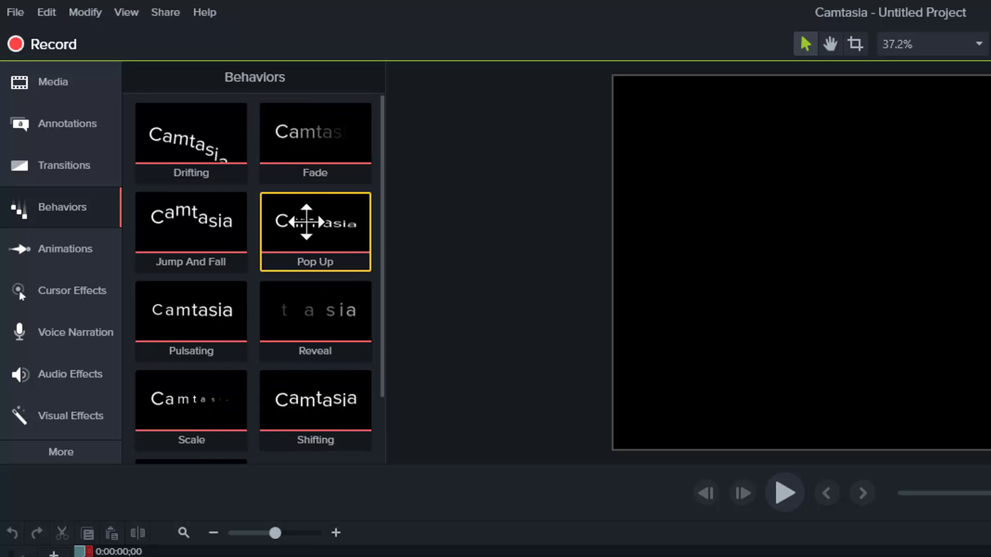
pyautogui.scroll(-2, 307, 222)
pyautogui.scroll(2, 308, 222)
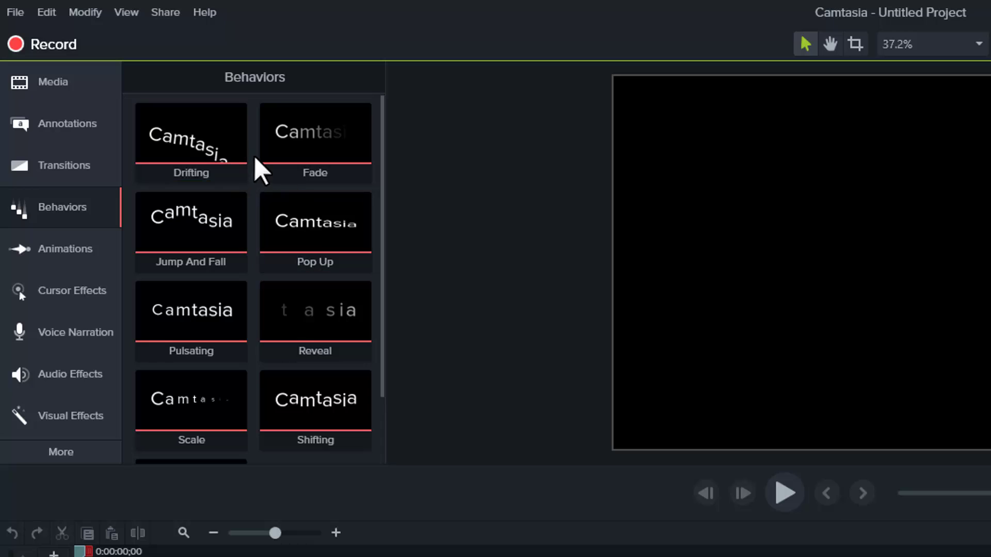
# Step: Look through the Animations collection and its animation presets
pyautogui.click(55, 250)
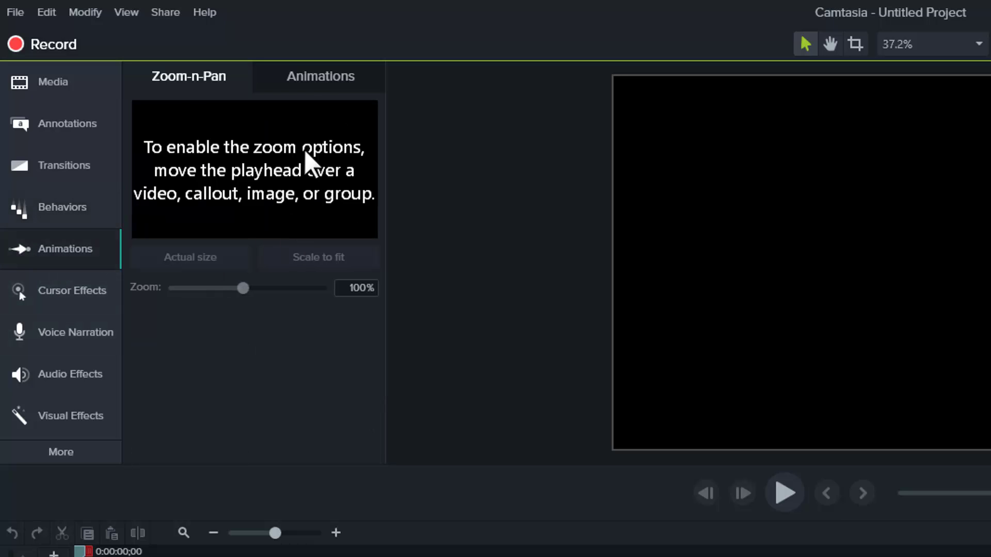
pyautogui.click(297, 78)
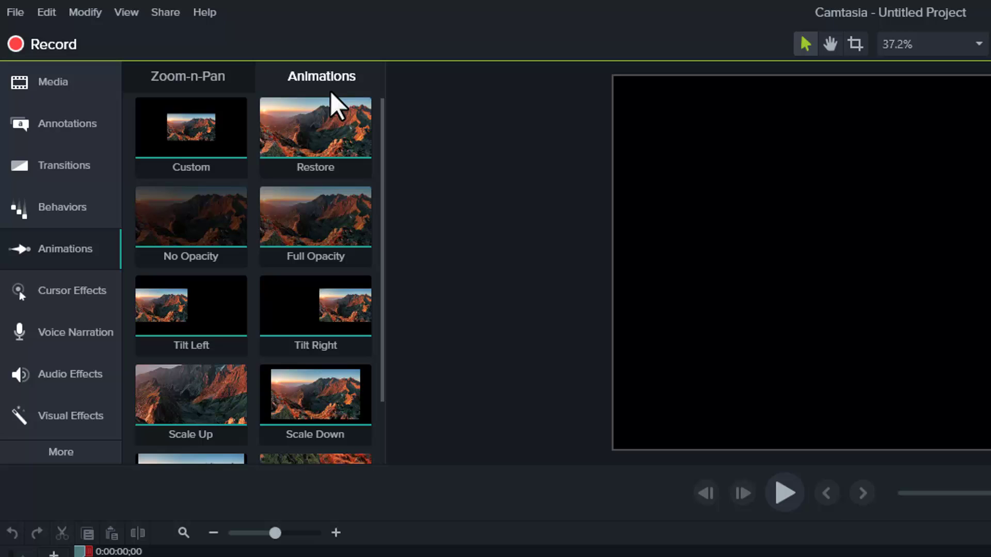
pyautogui.scroll(-1, 385, 175)
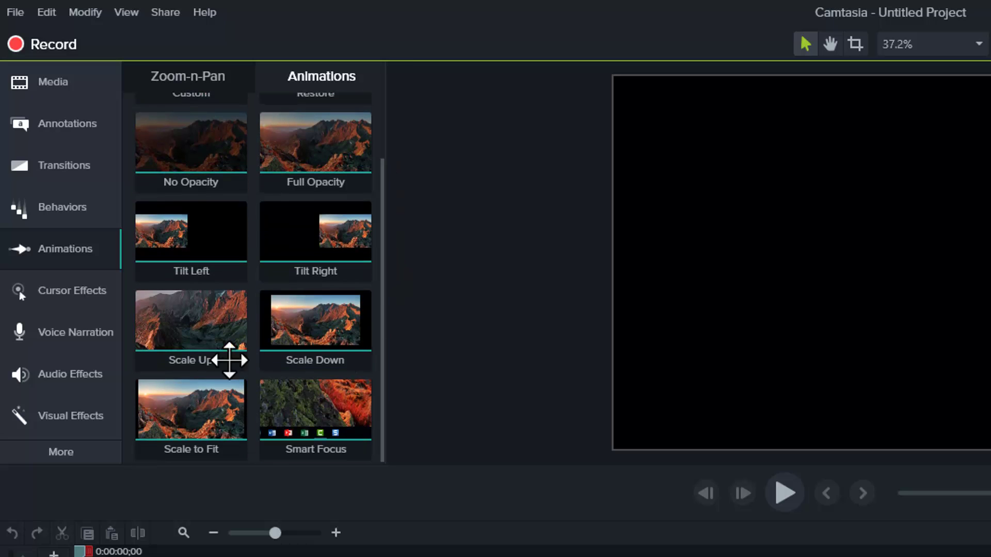
pyautogui.moveTo(383, 342); pyautogui.dragTo(377, 261)
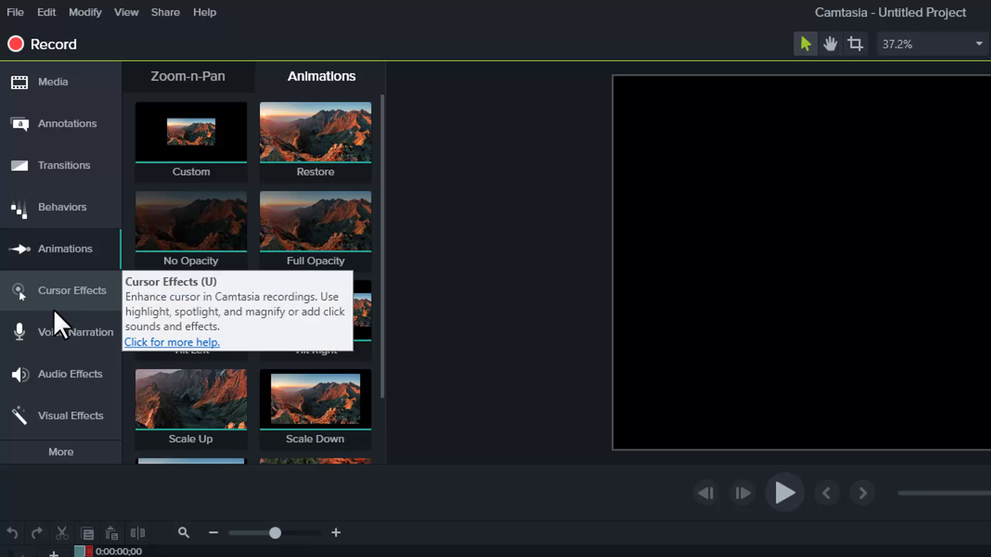
# Step: View the Cursor Effects, Voice Narration, Audio Effects and Visual Effects collections in turn
pyautogui.click(67, 295)
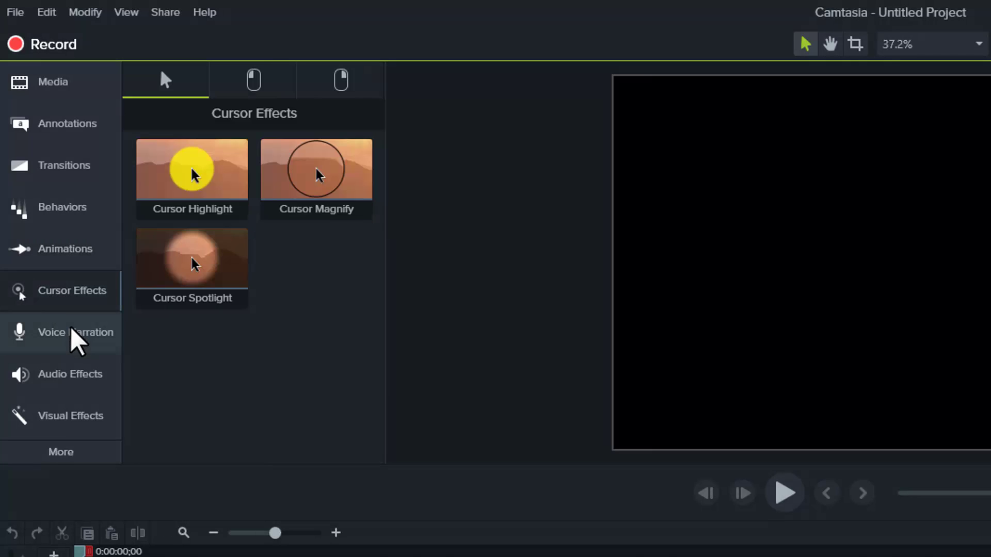
pyautogui.click(80, 344)
pyautogui.click(73, 377)
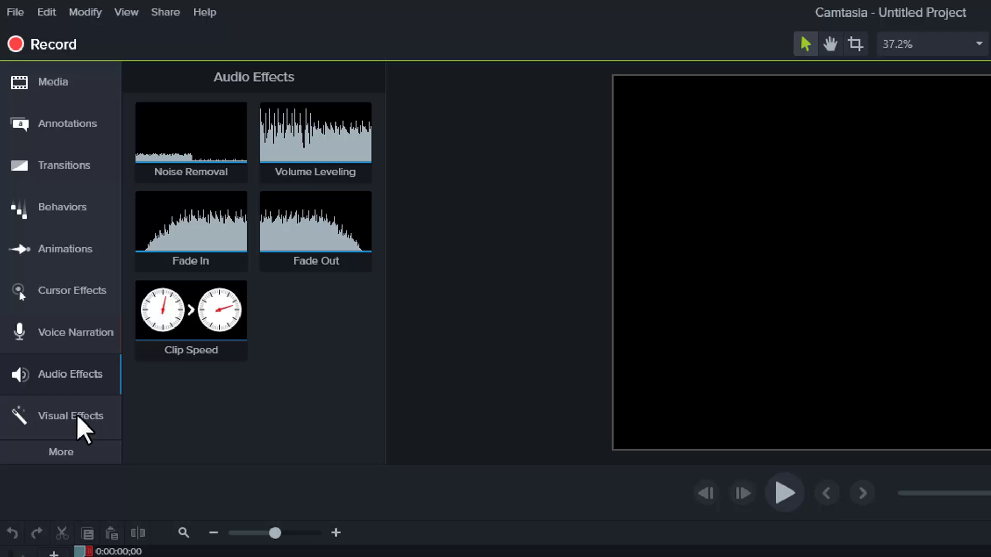
pyautogui.click(69, 418)
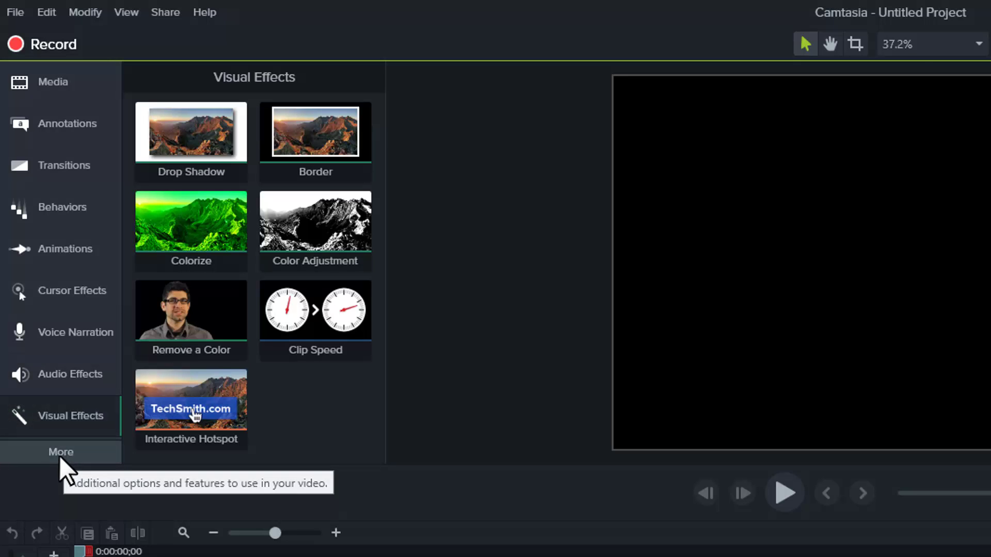
# Step: Glance at the Interactivity and Captions options, readjust the canvas/timeline split, and return to the Media Bin
pyautogui.click(60, 453)
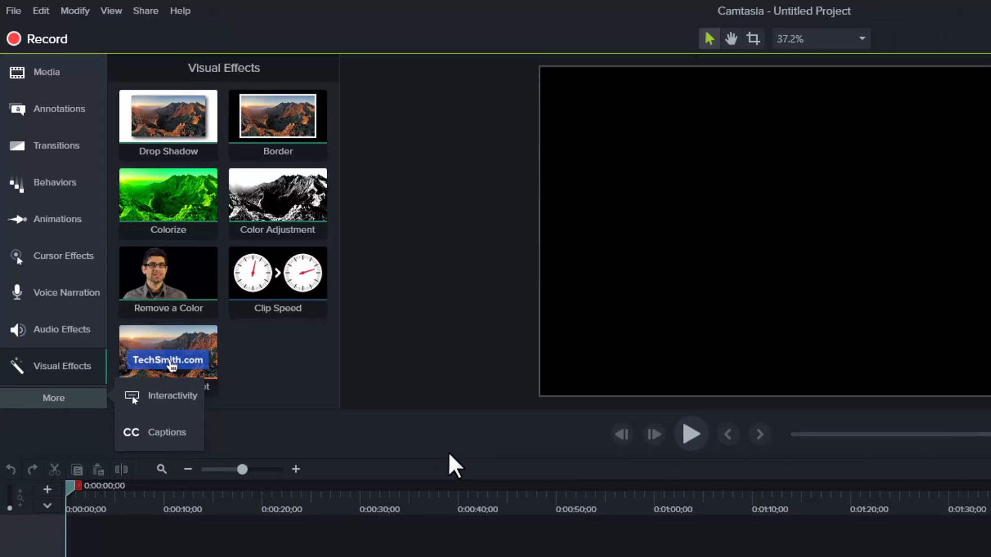
pyautogui.click(513, 466)
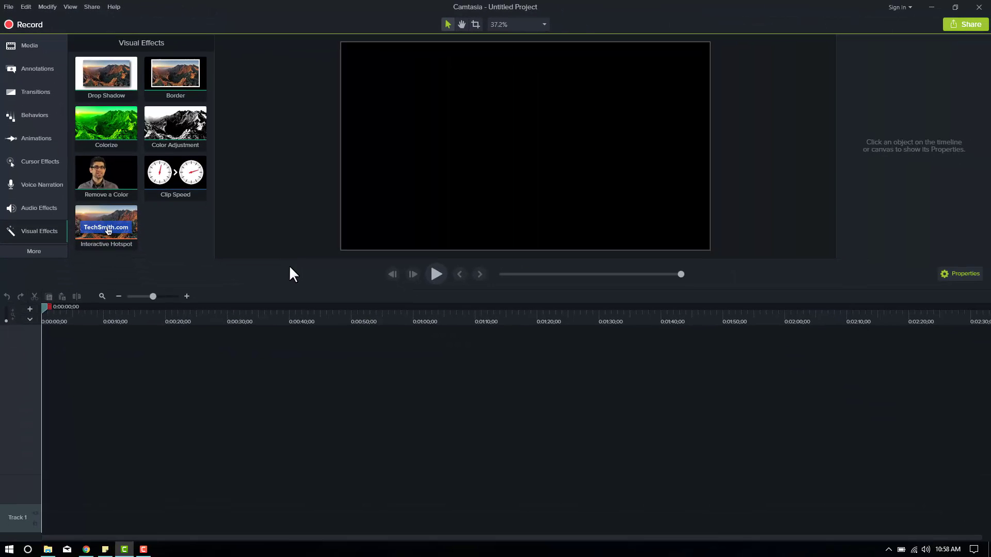
pyautogui.moveTo(290, 260); pyautogui.dragTo(290, 356)
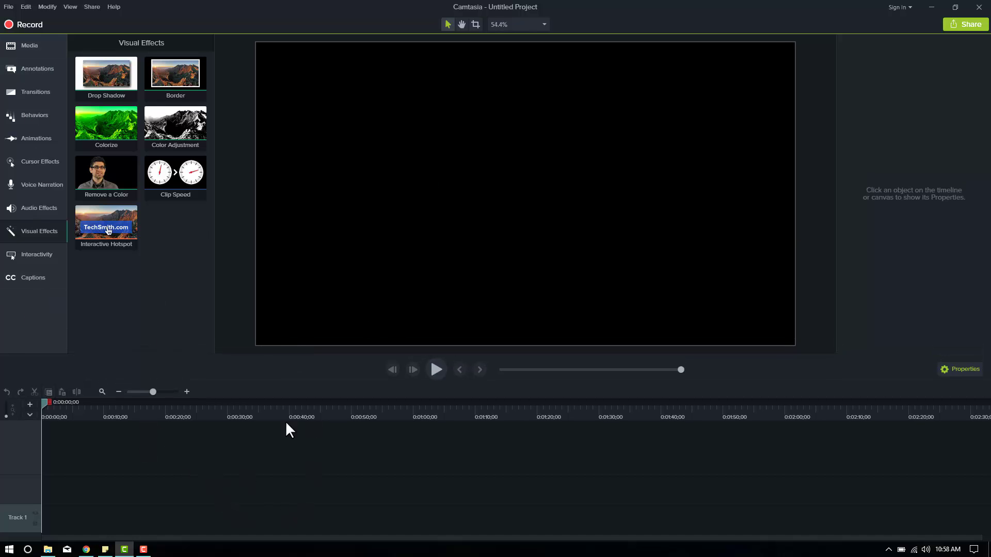
pyautogui.moveTo(259, 355); pyautogui.dragTo(252, 274)
pyautogui.click(14, 47)
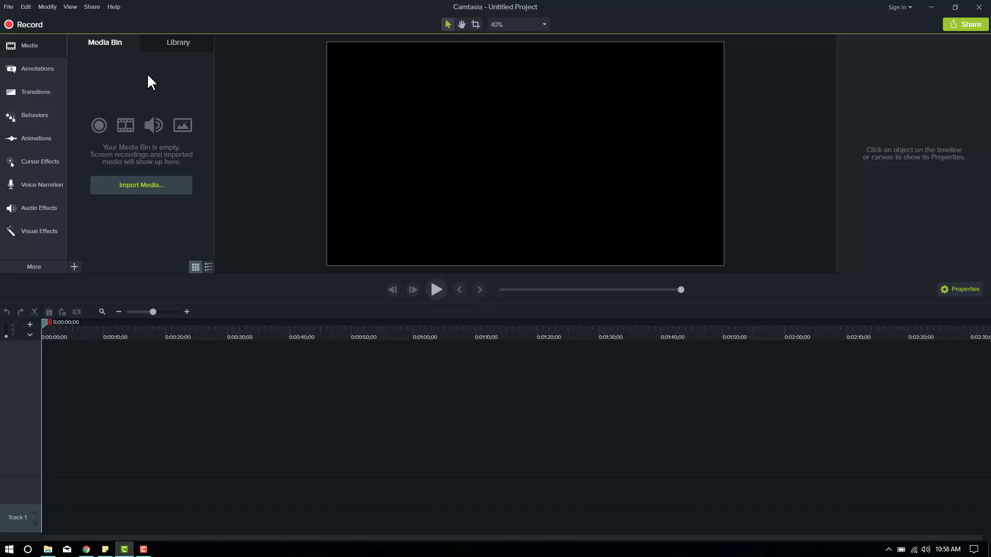
# Step: Scroll through the 36 Camtasia-Themes results in Chrome's eLearning Brothers library
pyautogui.click(86, 549)
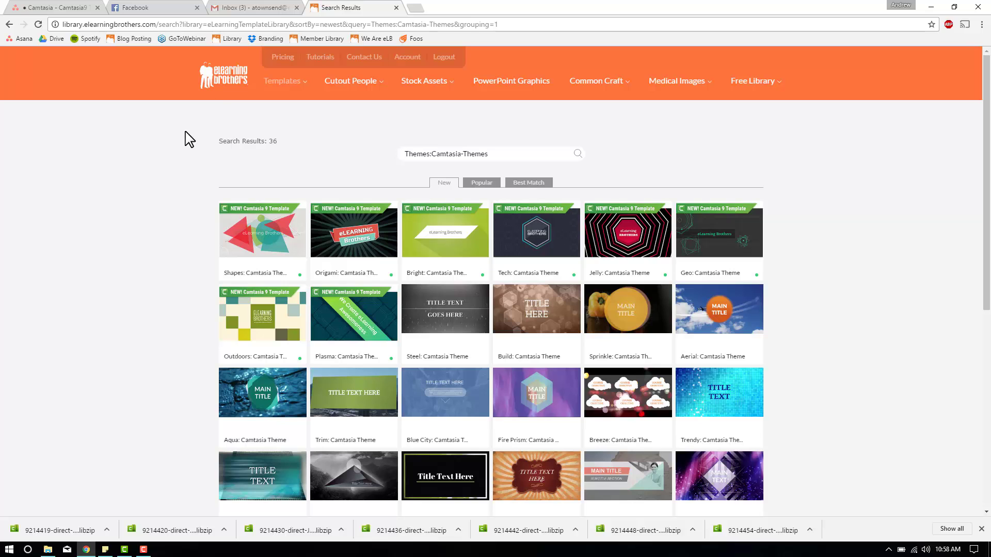
pyautogui.scroll(-5, 166, 195)
pyautogui.scroll(5, 166, 195)
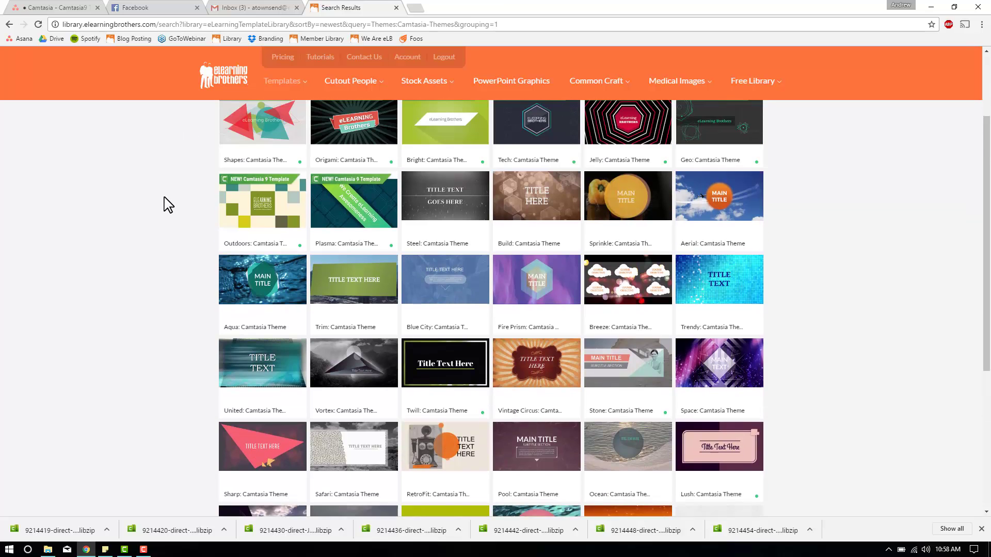
pyautogui.scroll(-1, 183, 150)
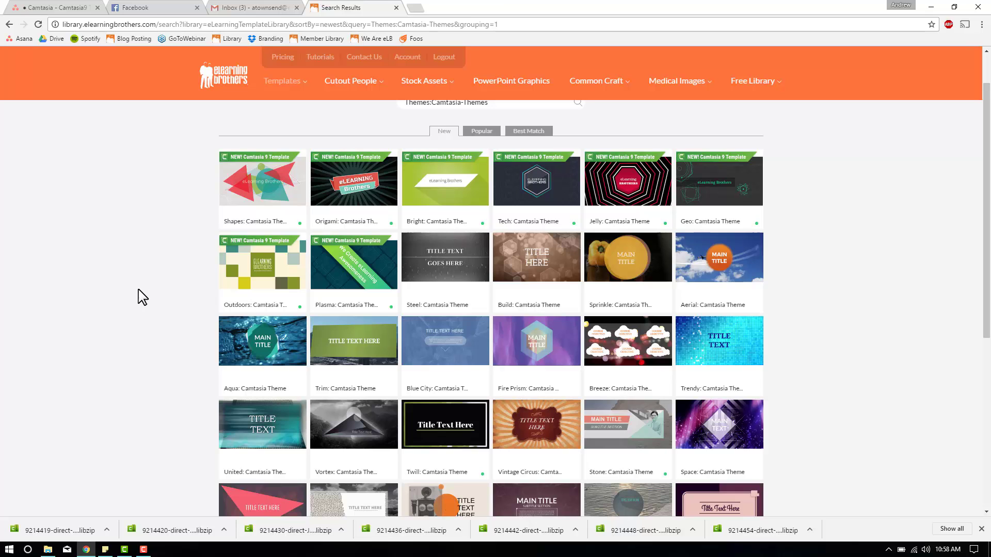
pyautogui.scroll(-4, 837, 221)
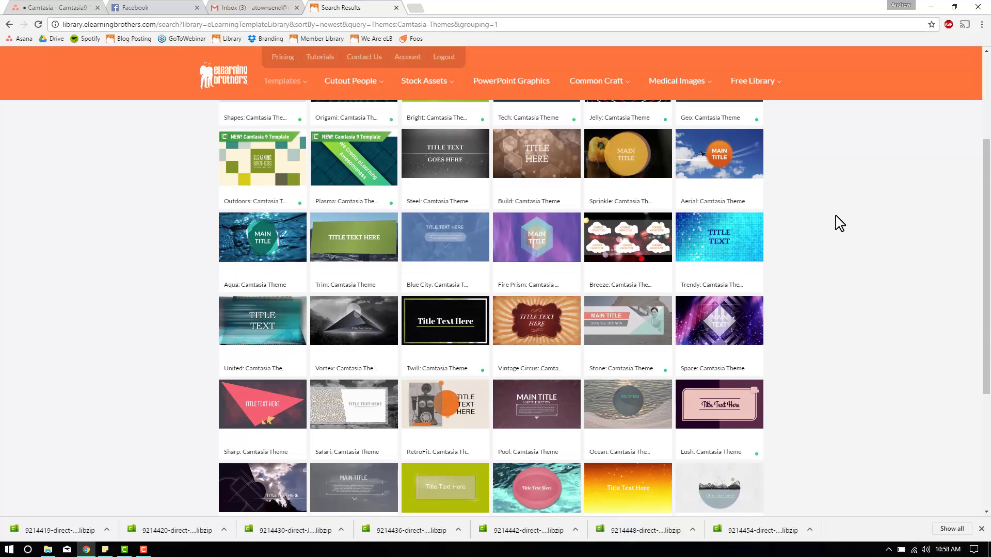
pyautogui.scroll(5, 825, 289)
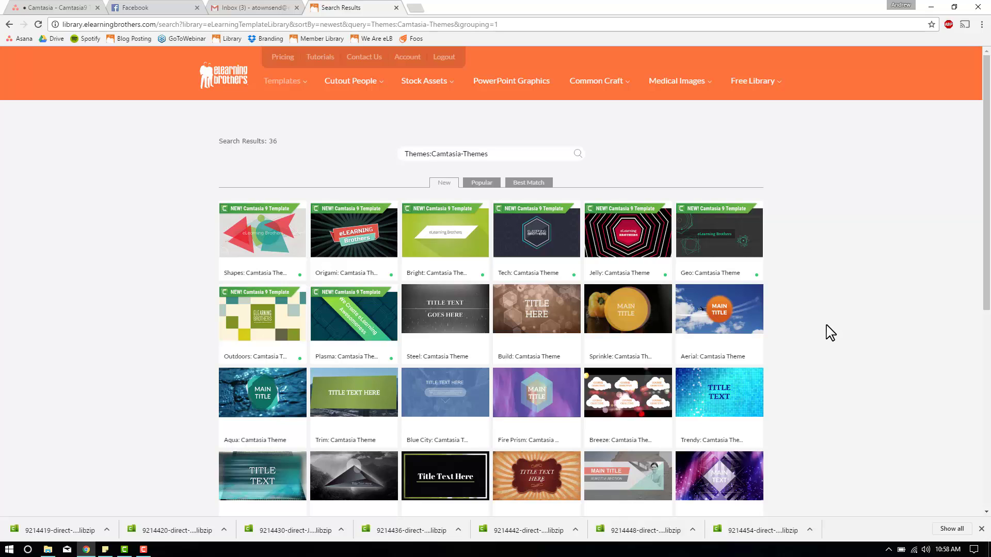
pyautogui.moveTo(172, 188)
# Step: Import the Outdoors theme .libzip from Downloads into the Library and place Outdoors - Intro 1 on Track 1
pyautogui.click(124, 549)
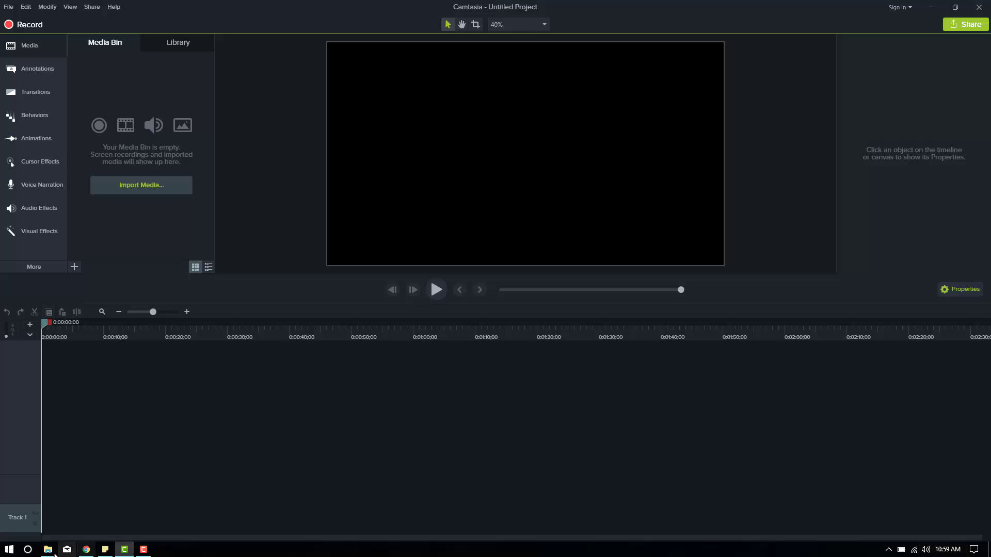
pyautogui.click(48, 549)
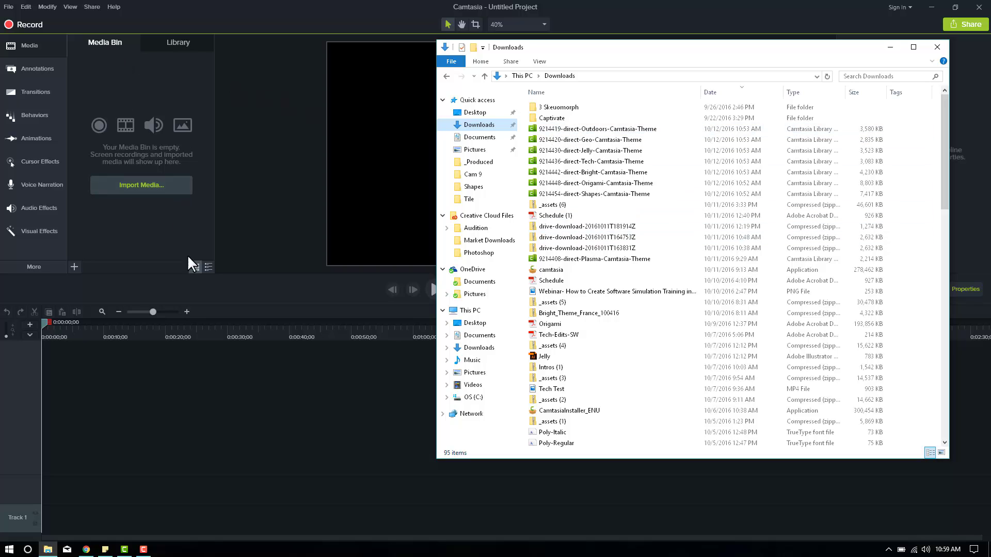
pyautogui.moveTo(593, 131); pyautogui.dragTo(195, 109)
pyautogui.moveTo(160, 137); pyautogui.dragTo(159, 138)
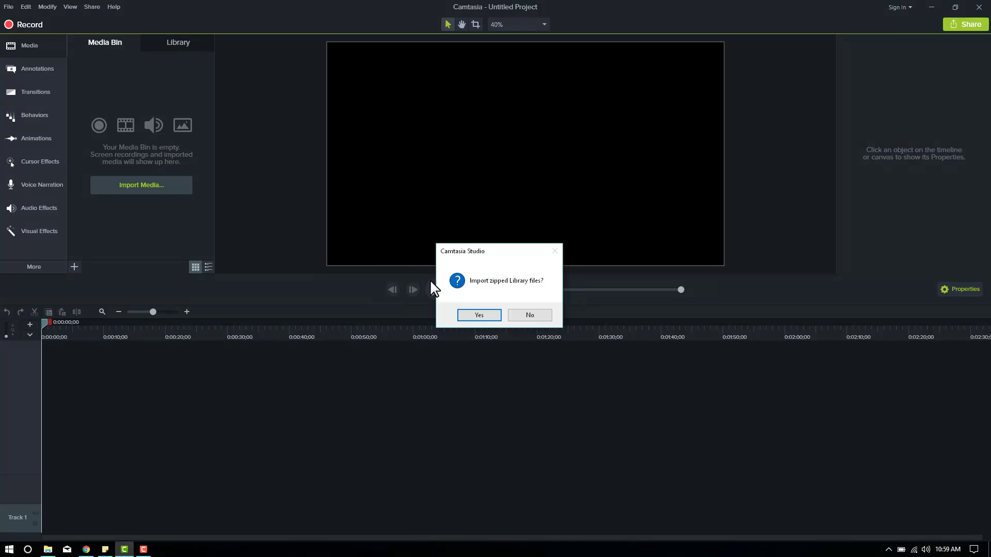
pyautogui.click(480, 316)
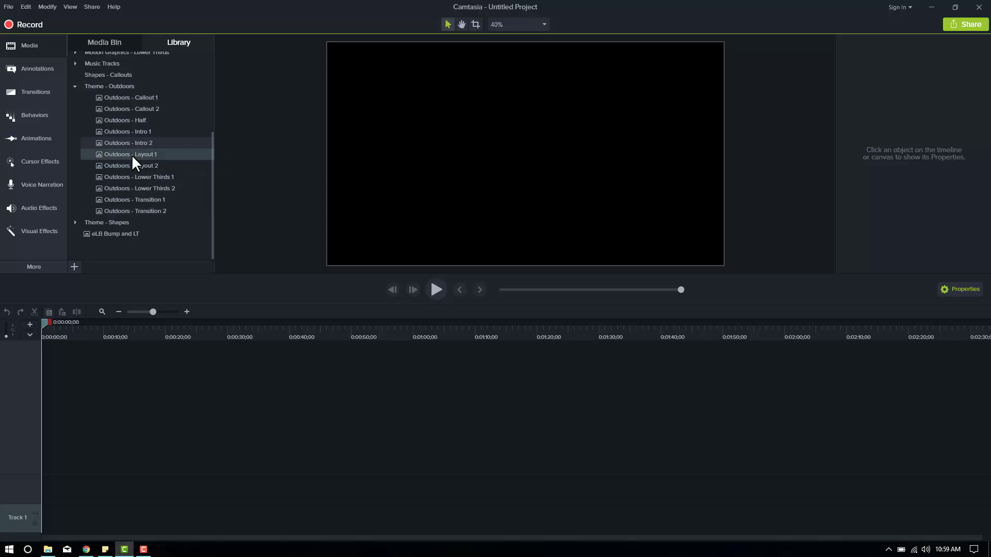
pyautogui.moveTo(122, 132); pyautogui.dragTo(37, 521)
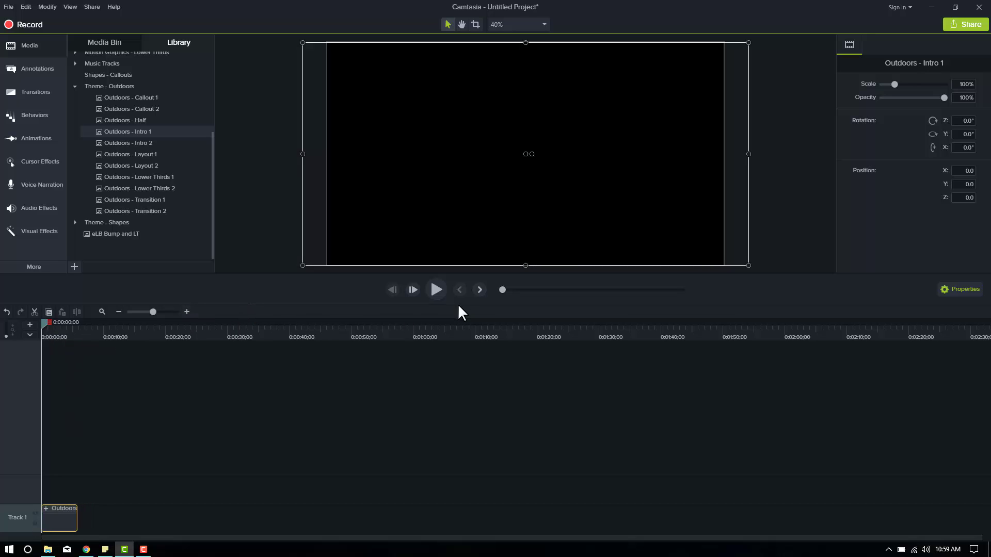
# Step: Preview Outdoors - Intro 1, ungroup it into Text, Group 1–4 and Shape tracks, and zoom the timeline in
pyautogui.click(437, 290)
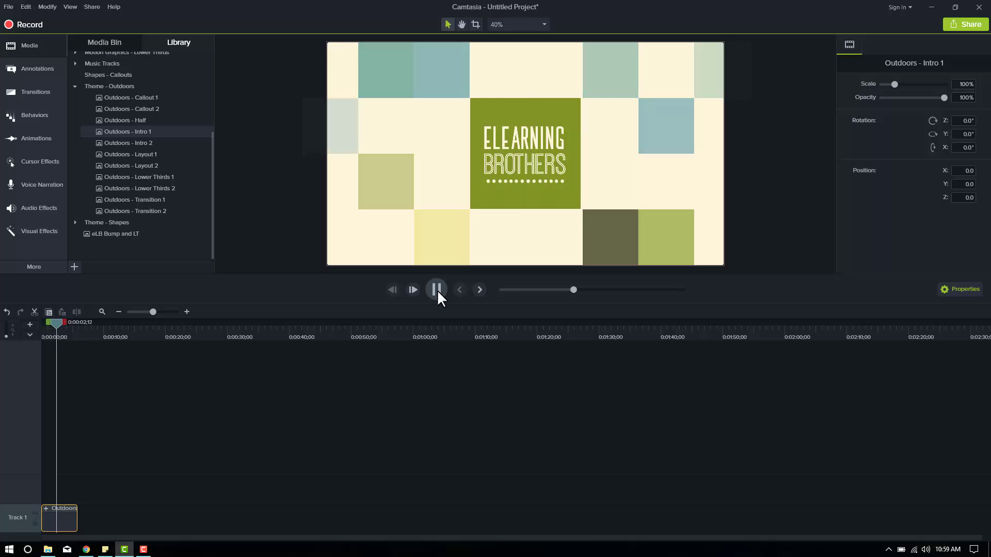
pyautogui.click(58, 518)
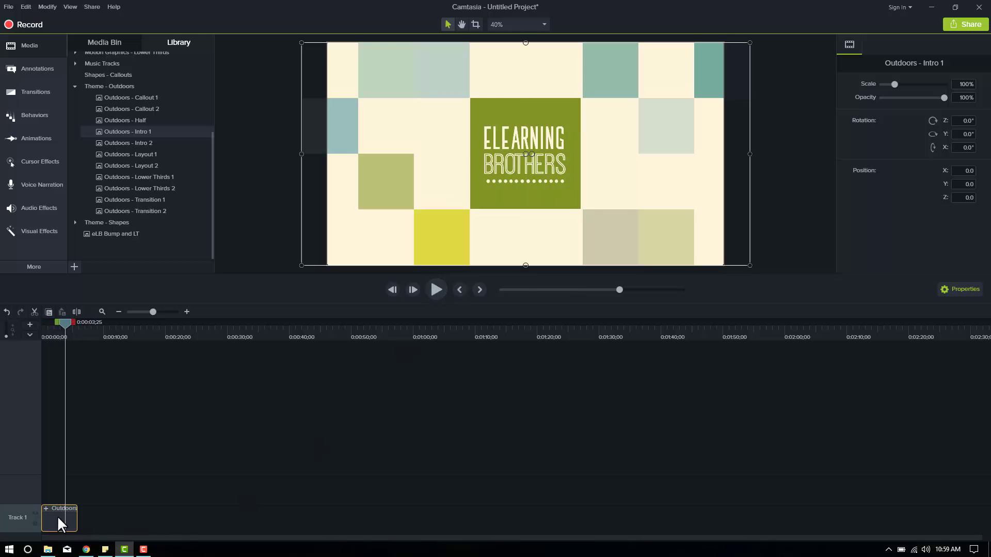
pyautogui.rightClick(51, 519)
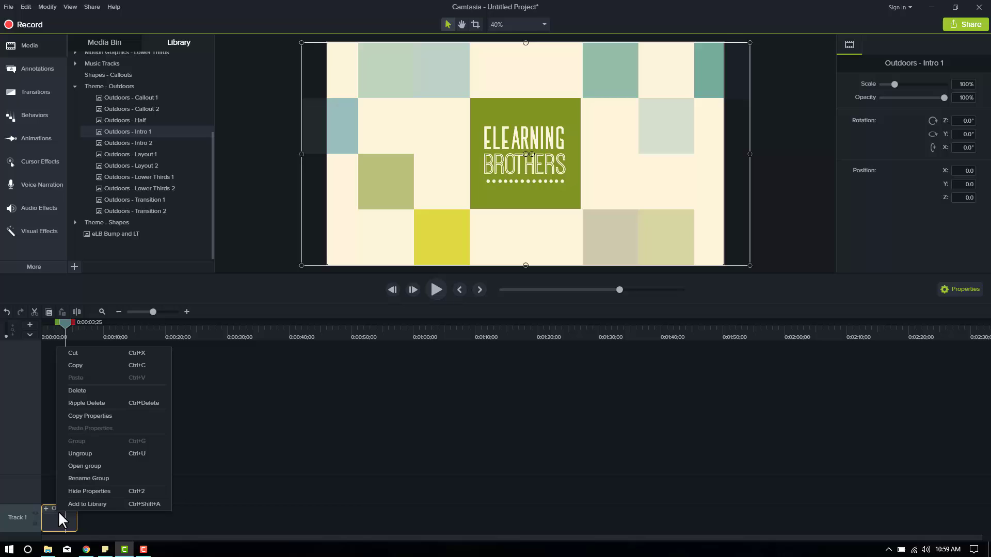
pyautogui.click(124, 452)
pyautogui.click(187, 311)
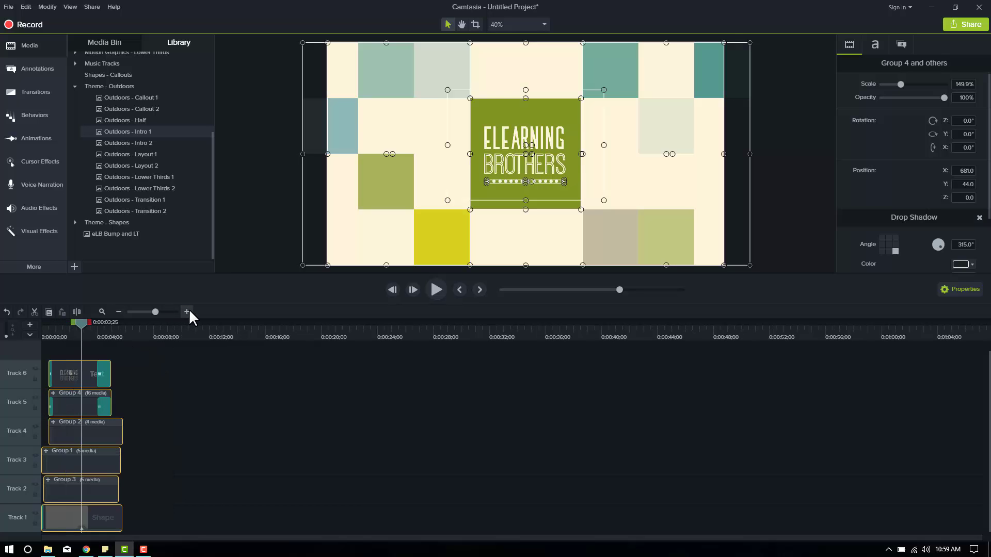
pyautogui.click(187, 311)
pyautogui.click(187, 311)
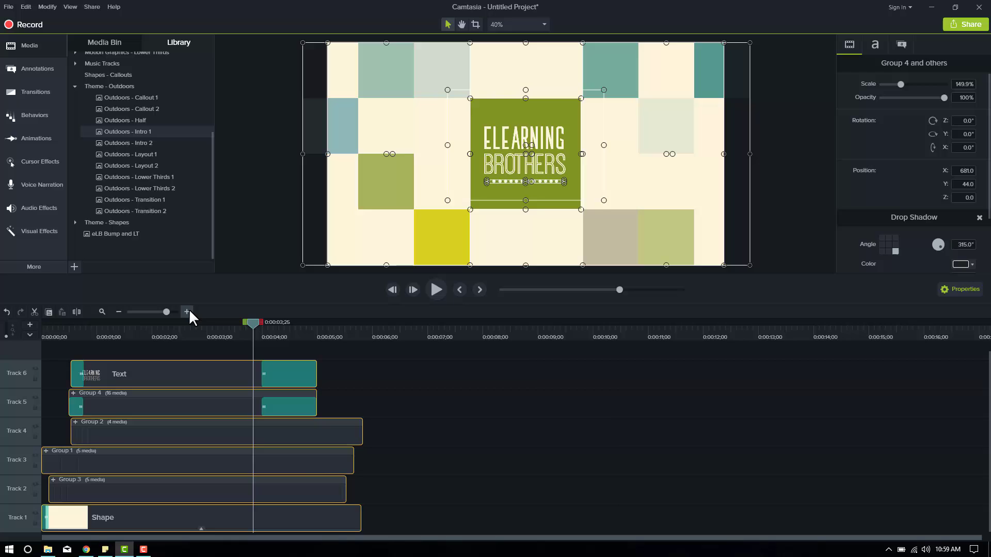
pyautogui.click(187, 311)
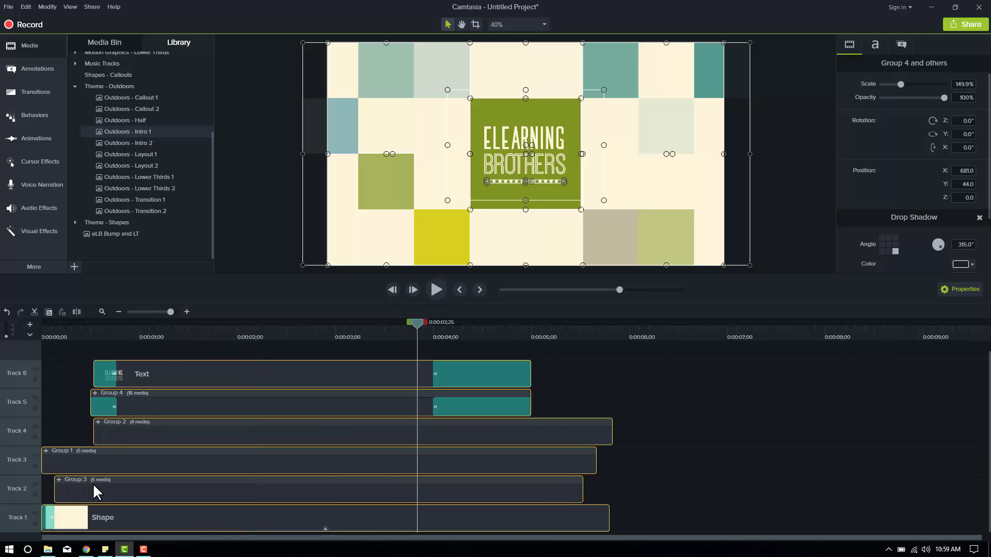
pyautogui.click(182, 398)
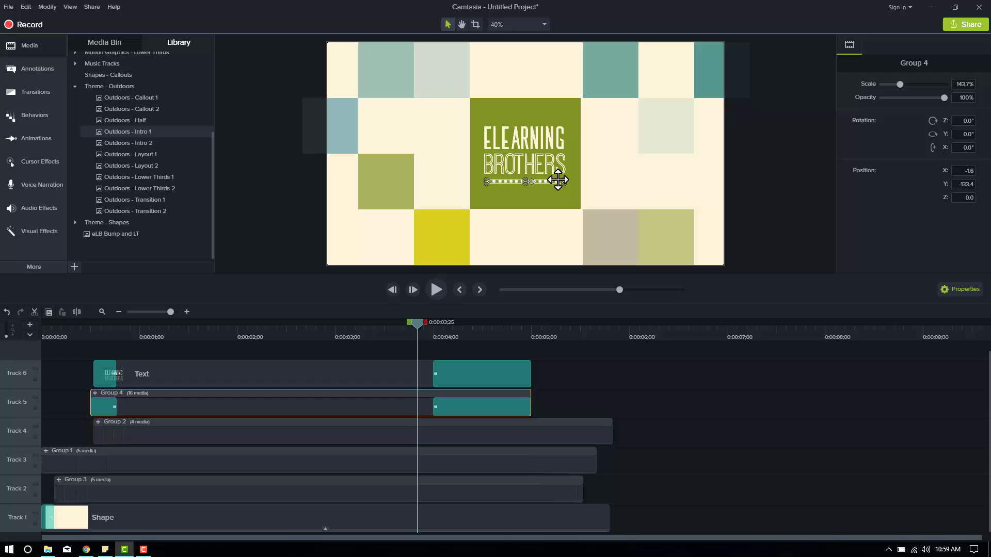
pyautogui.click(89, 328)
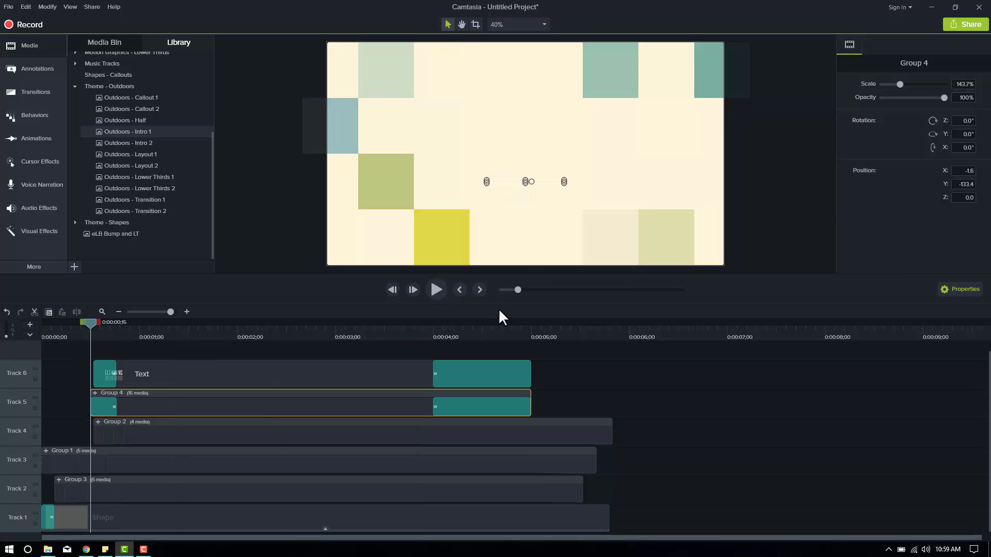
pyautogui.press('space')
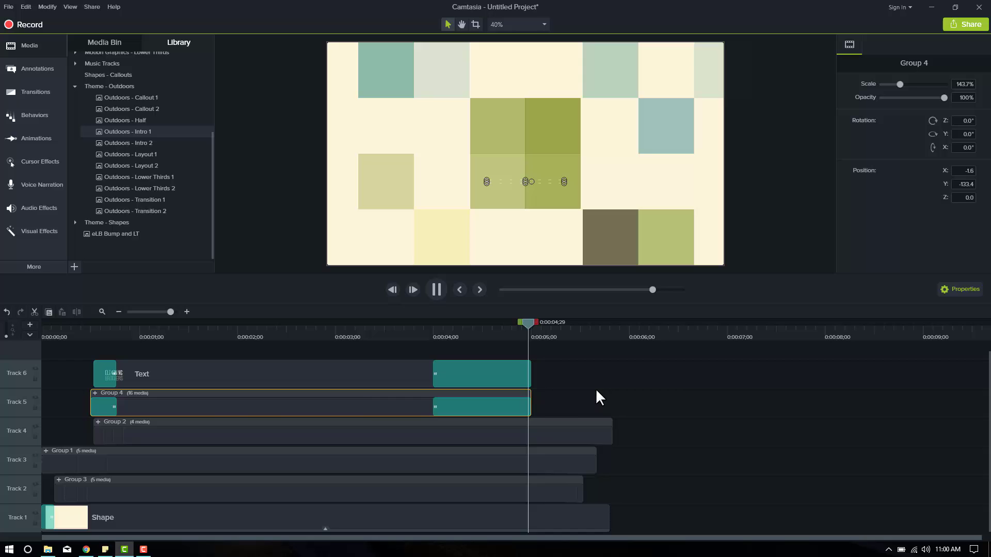
pyautogui.press('space')
pyautogui.click(177, 432)
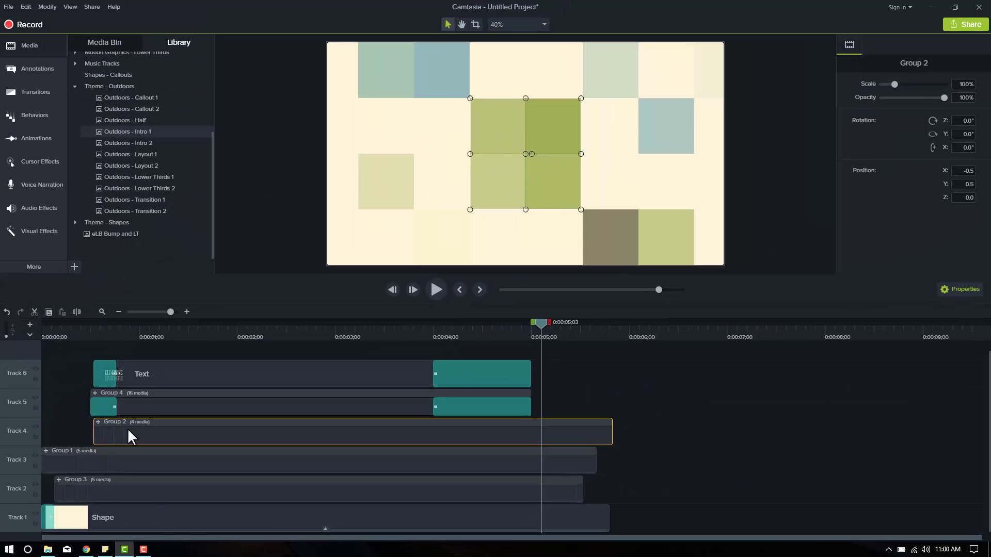
pyautogui.click(91, 330)
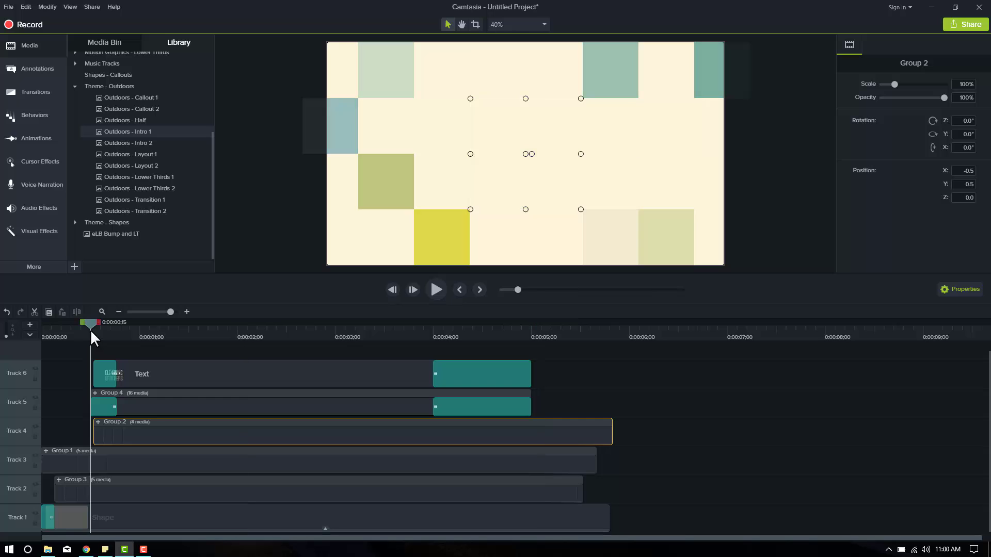
pyautogui.press('space')
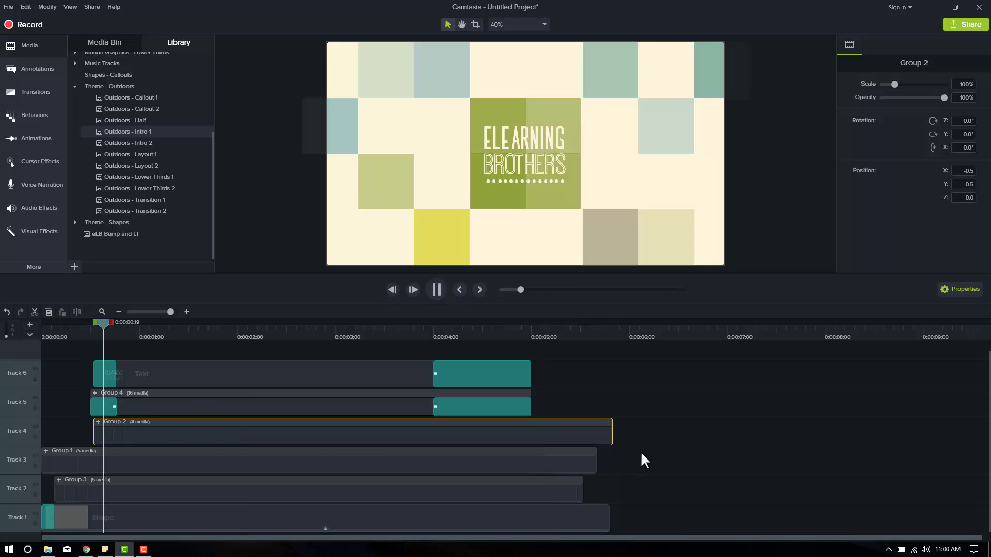
pyautogui.click(210, 330)
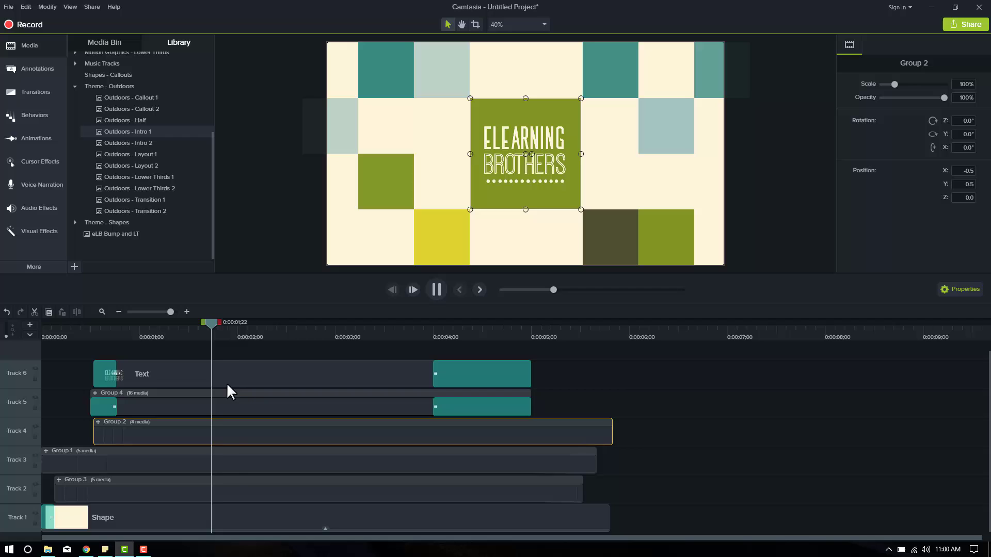
pyautogui.press('space')
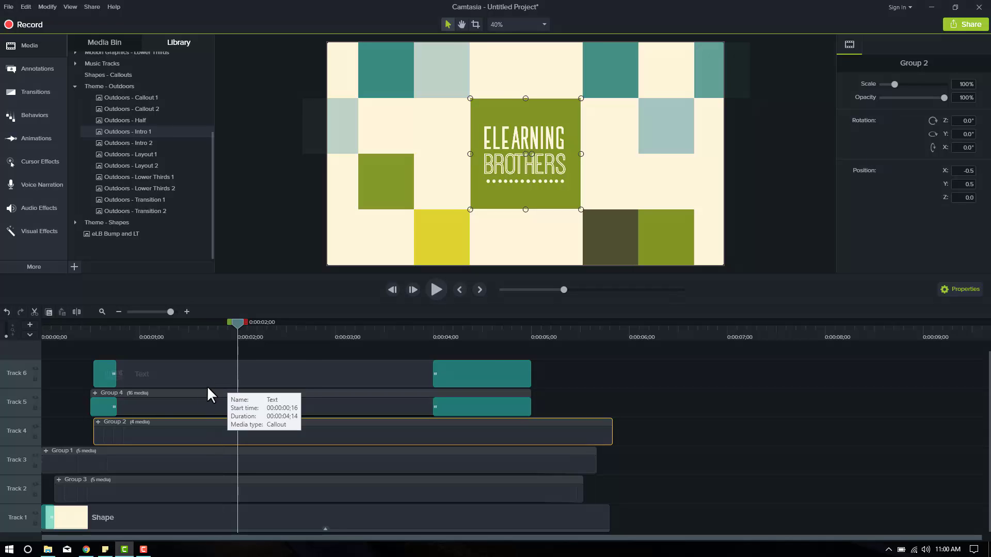
# Step: Expand Group 1 to show clips Intro1-02 through Intro1-05, then scrub the intro to the logo
pyautogui.click(125, 455)
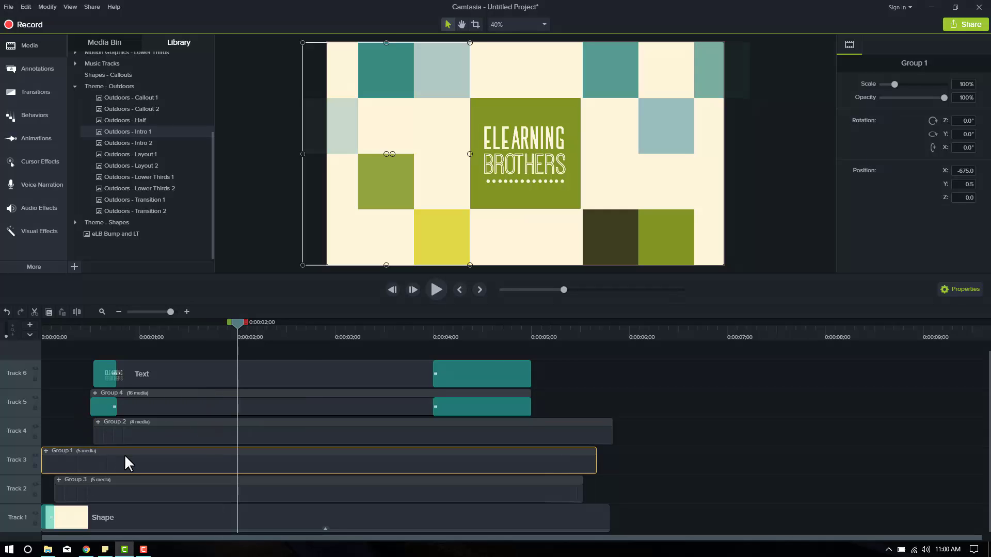
pyautogui.click(45, 451)
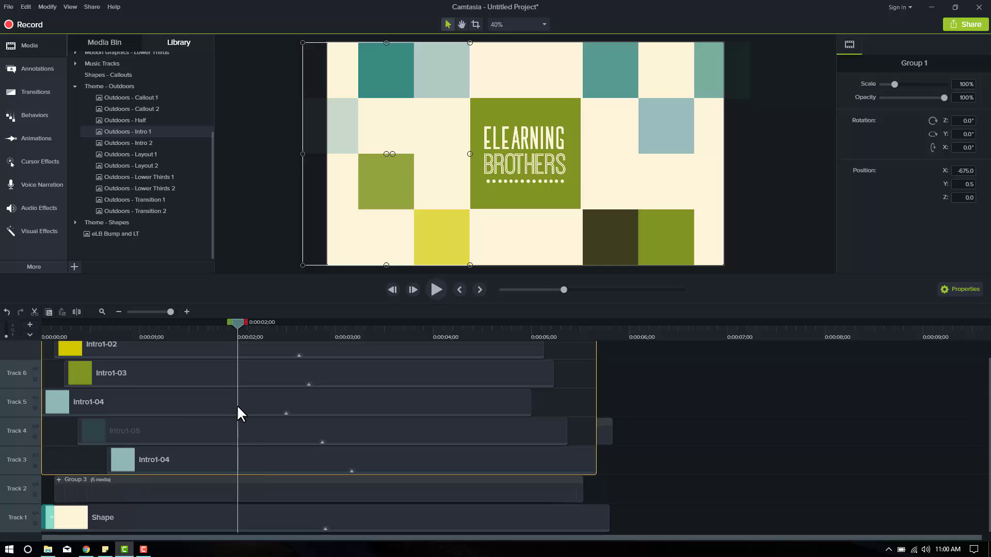
pyautogui.scroll(1, 163, 404)
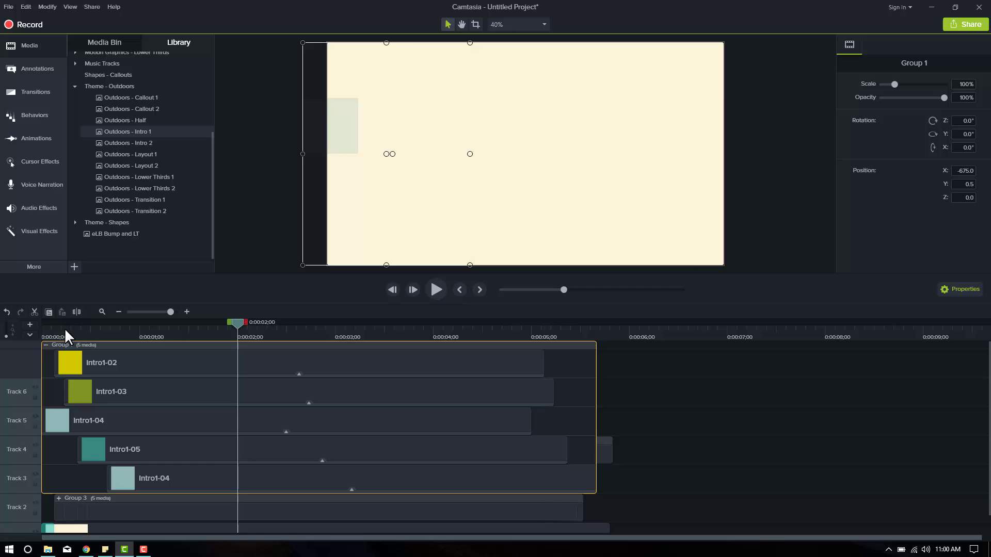
pyautogui.moveTo(64, 328); pyautogui.dragTo(322, 351)
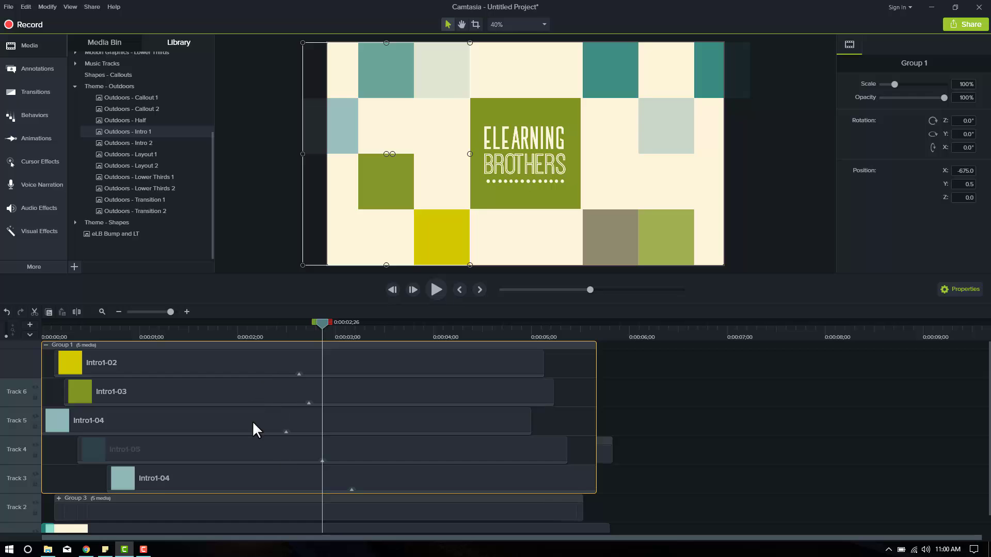
# Step: Check the yellow Intro1-02 Fade behavior's During settings: Fading, Linear, 20% opacity, 0.99s loop, looping forever
pyautogui.click(256, 360)
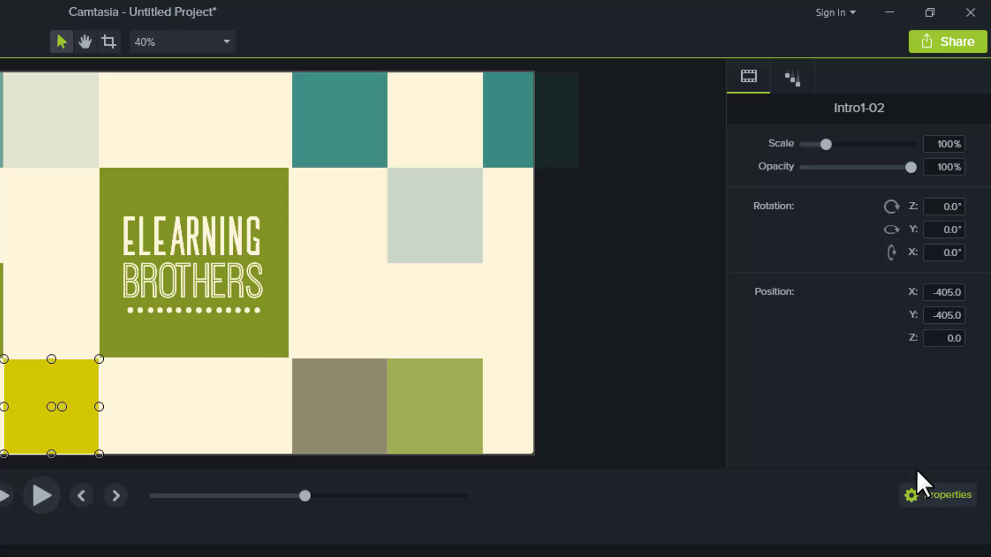
pyautogui.click(789, 80)
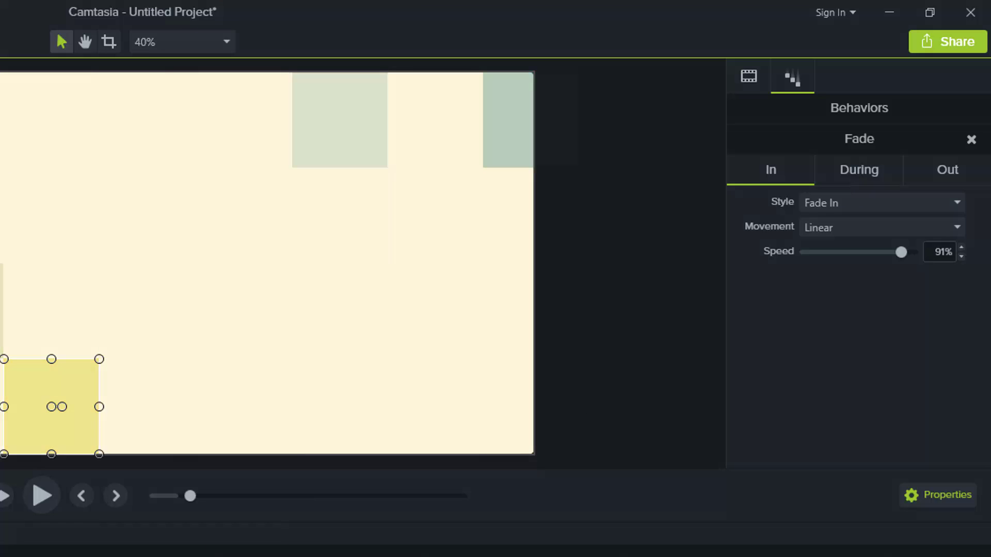
pyautogui.press('space')
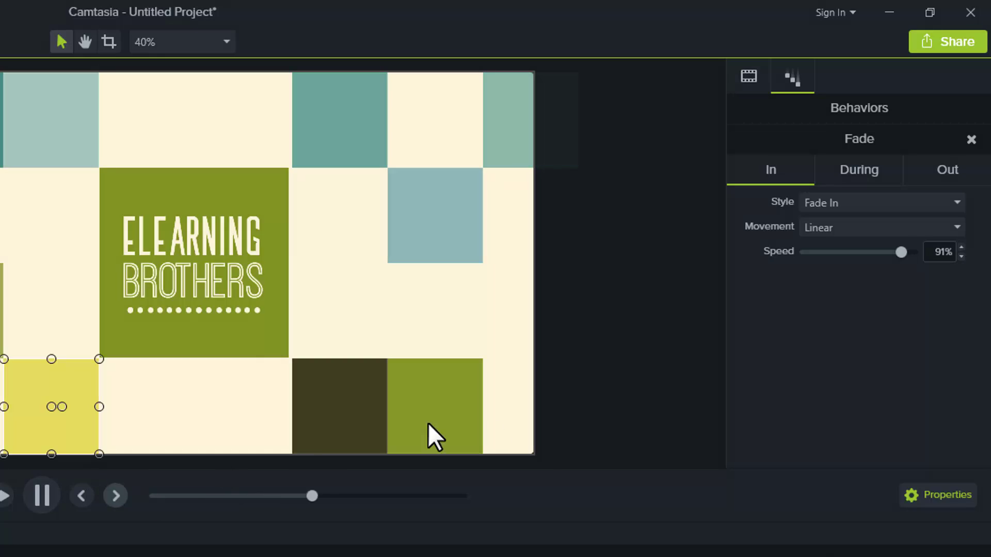
pyautogui.press('space')
pyautogui.click(850, 173)
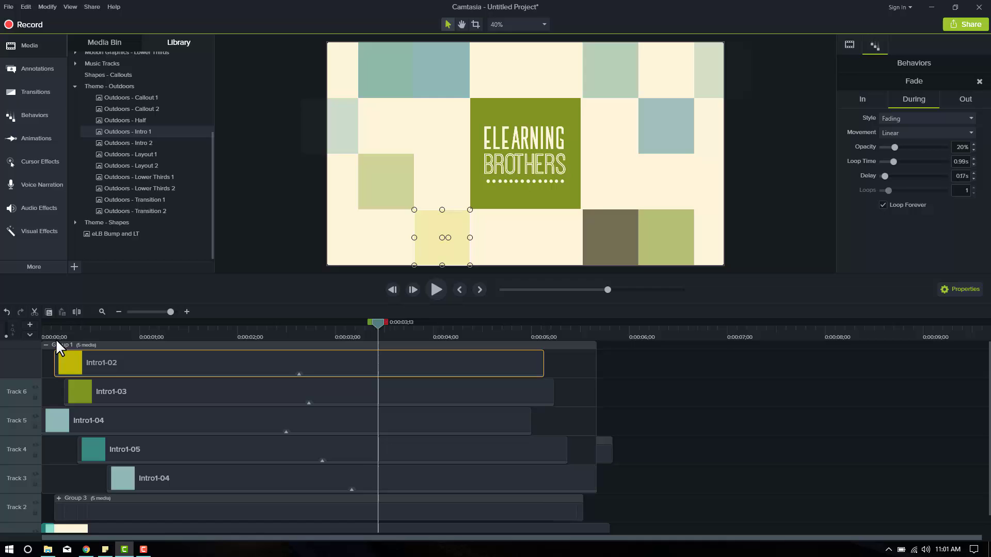
# Step: Play the intro from the beginning and stop it
pyautogui.click(56, 338)
pyautogui.hotkey('ctrl', 'Home')
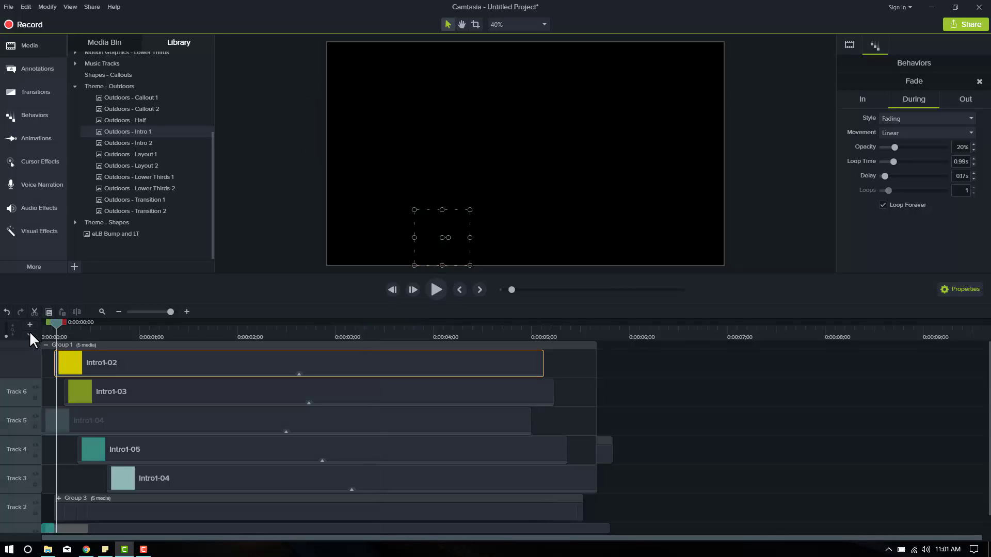
pyautogui.press('space')
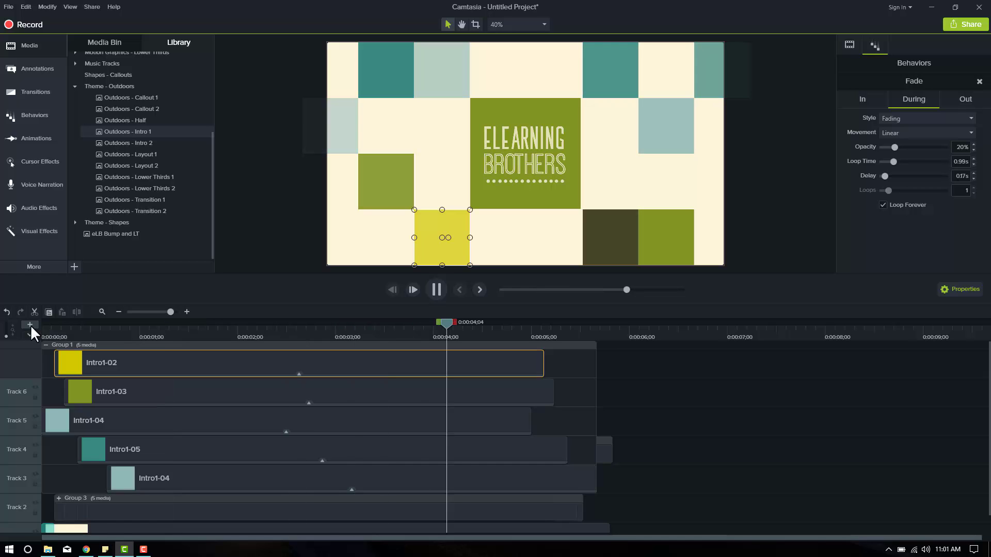
pyautogui.press('space')
# Step: Collapse Group 1 into one row on Track 3 and scrub from about one to three seconds
pyautogui.click(70, 361)
pyautogui.click(46, 344)
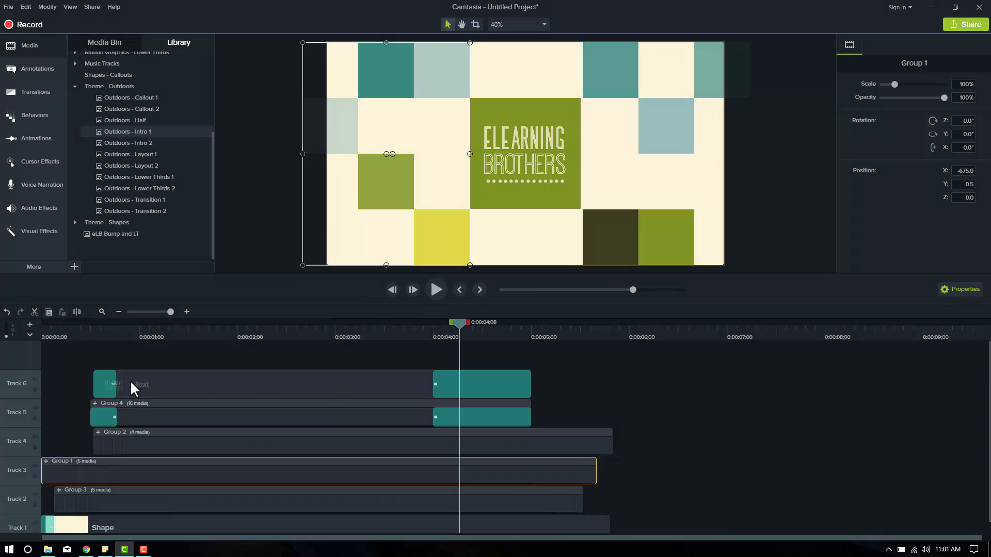
pyautogui.click(157, 326)
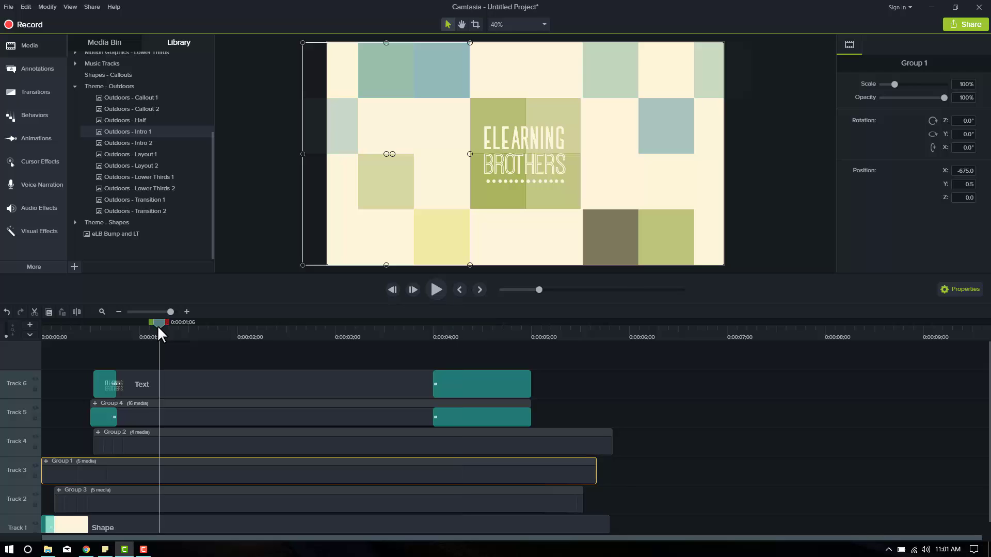
pyautogui.moveTo(157, 326); pyautogui.dragTo(394, 333)
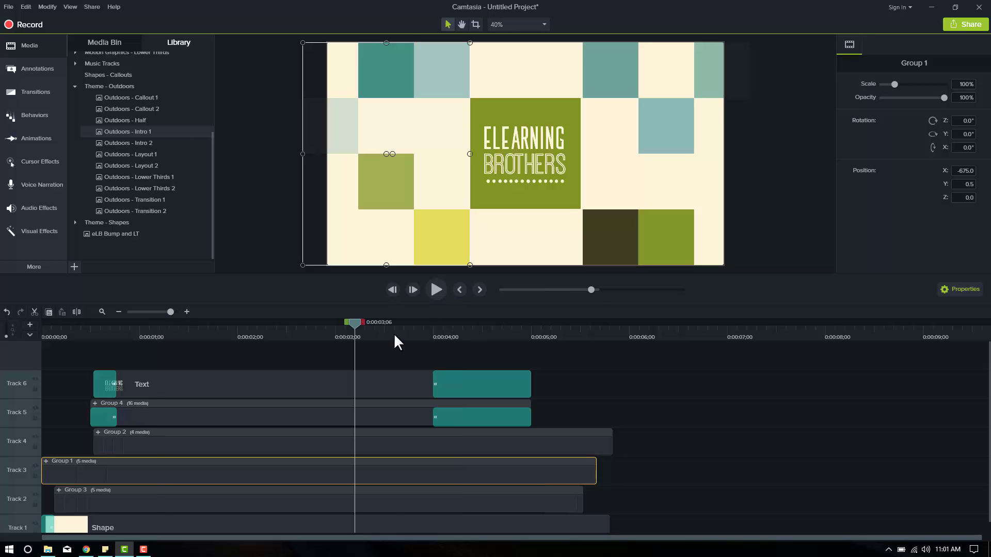
# Step: Drop Outdoors - Half onto Track 1 after Group 1 and preview its eLearning Brothers text-card animation
pyautogui.moveTo(124, 120); pyautogui.dragTo(692, 526)
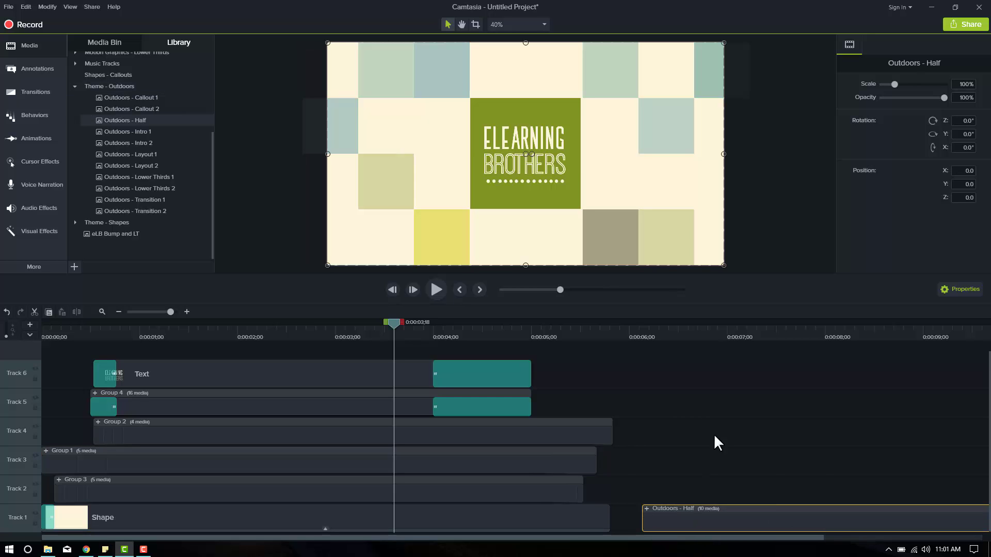
pyautogui.moveTo(630, 334); pyautogui.dragTo(634, 335)
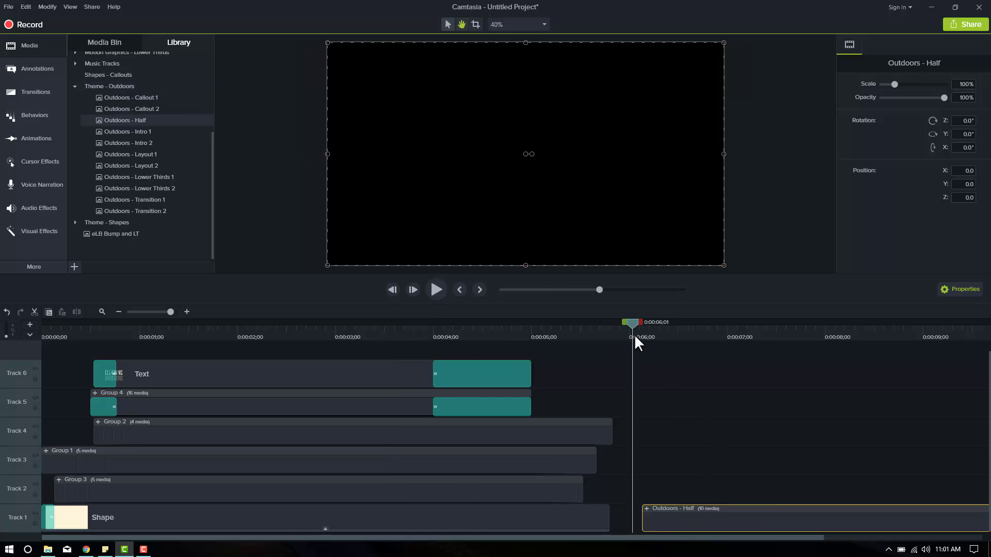
pyautogui.press('space')
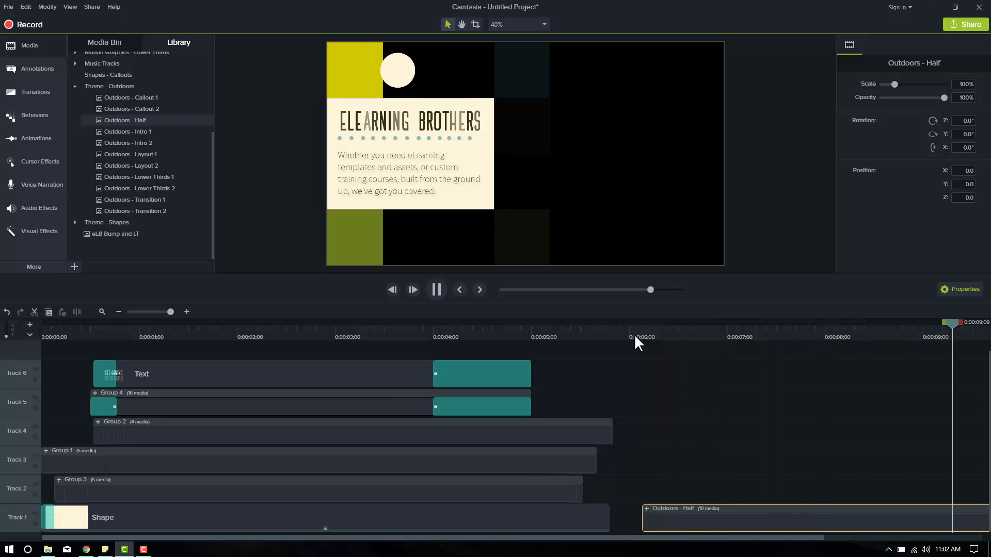
pyautogui.press('space')
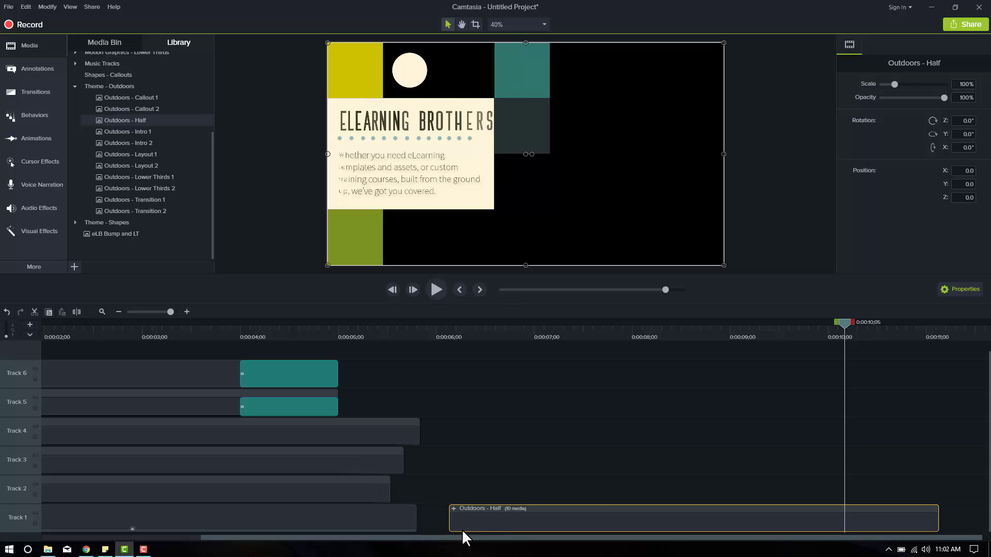
pyautogui.rightClick(480, 524)
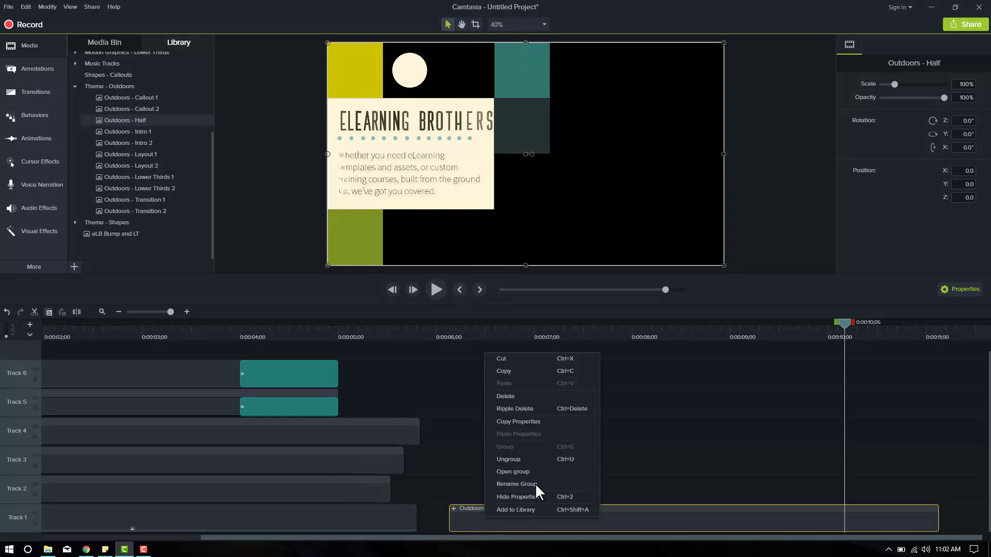
pyautogui.click(535, 484)
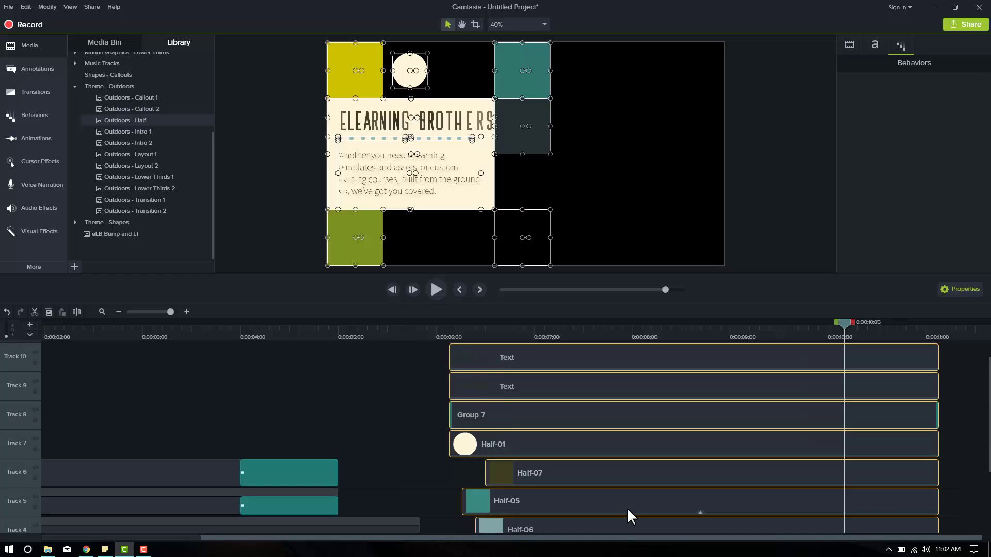
pyautogui.scroll(-1, 618, 502)
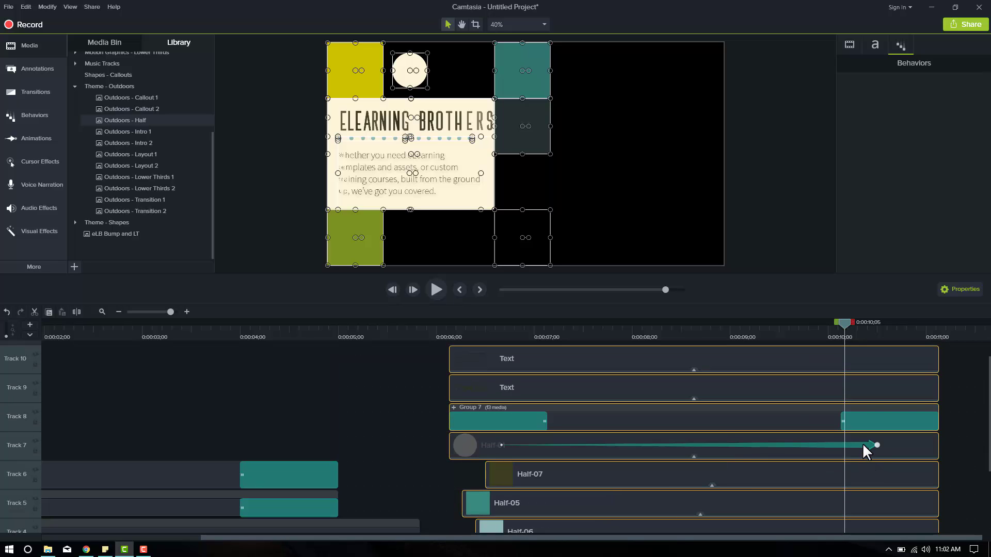
pyautogui.click(860, 444)
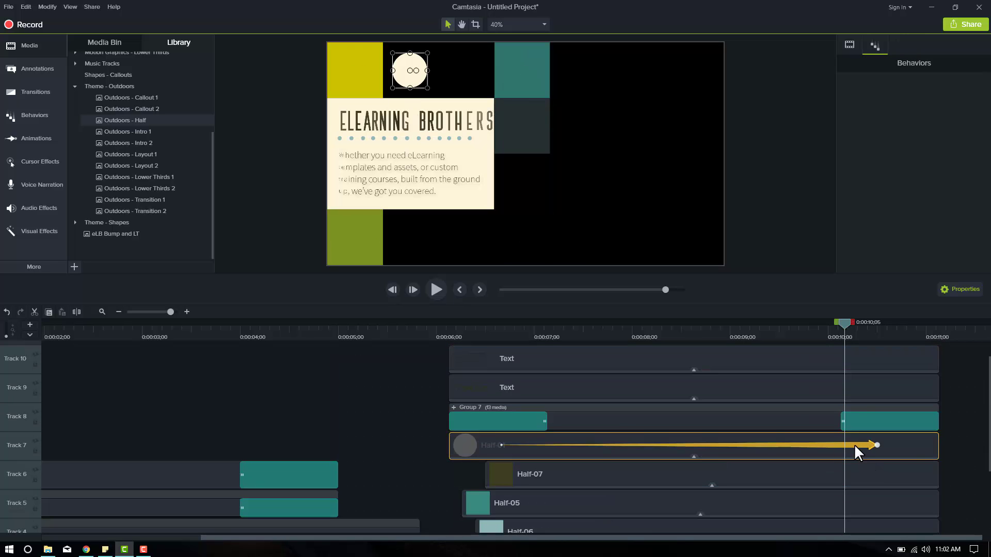
pyautogui.click(905, 447)
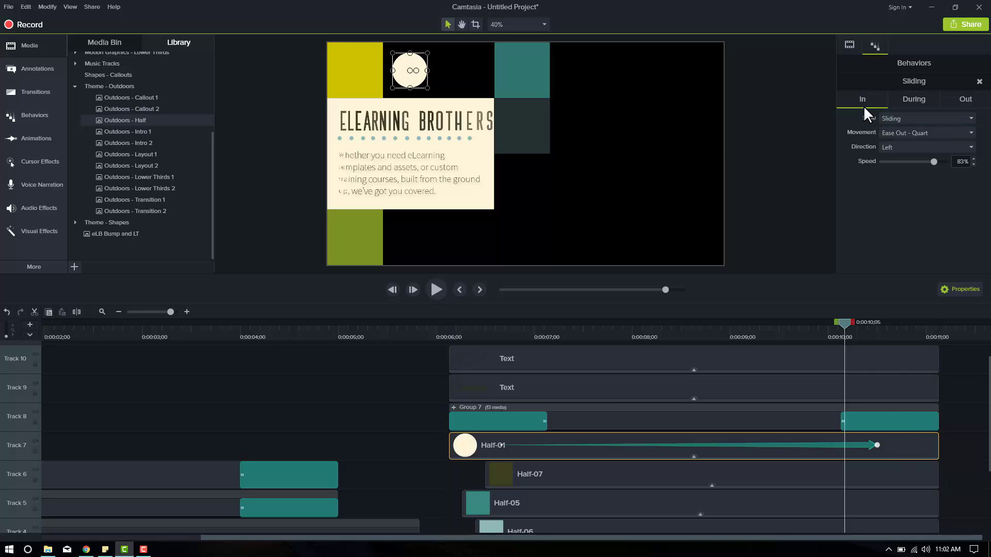
pyautogui.click(899, 102)
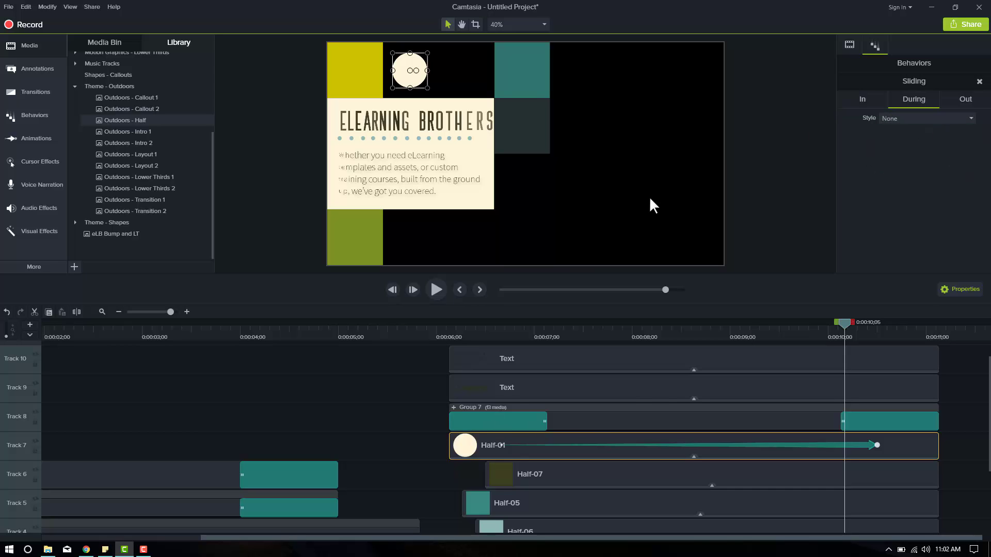
pyautogui.moveTo(439, 331); pyautogui.dragTo(883, 334)
pyautogui.click(965, 99)
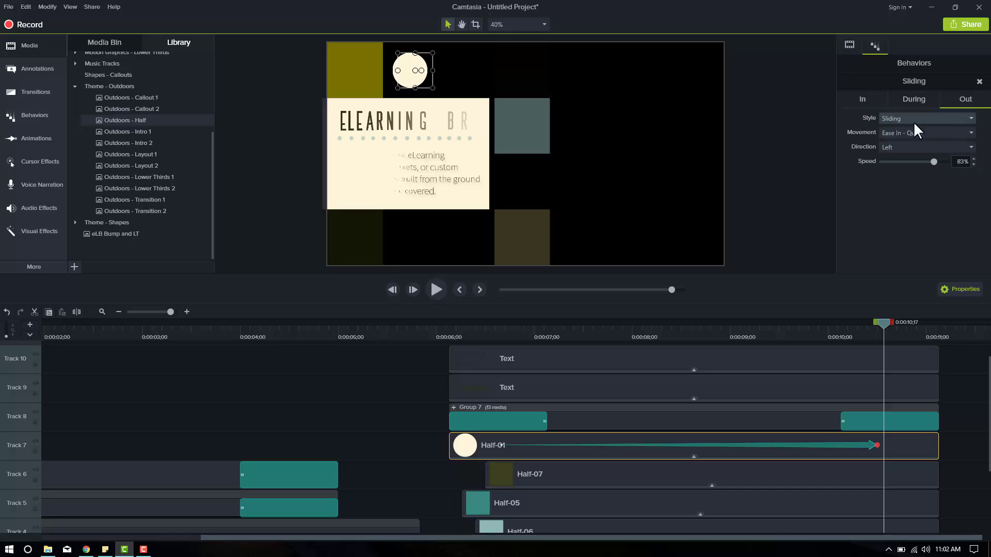
pyautogui.moveTo(892, 326); pyautogui.dragTo(912, 330)
pyautogui.moveTo(503, 335); pyautogui.dragTo(547, 350)
pyautogui.moveTo(695, 374); pyautogui.dragTo(870, 338)
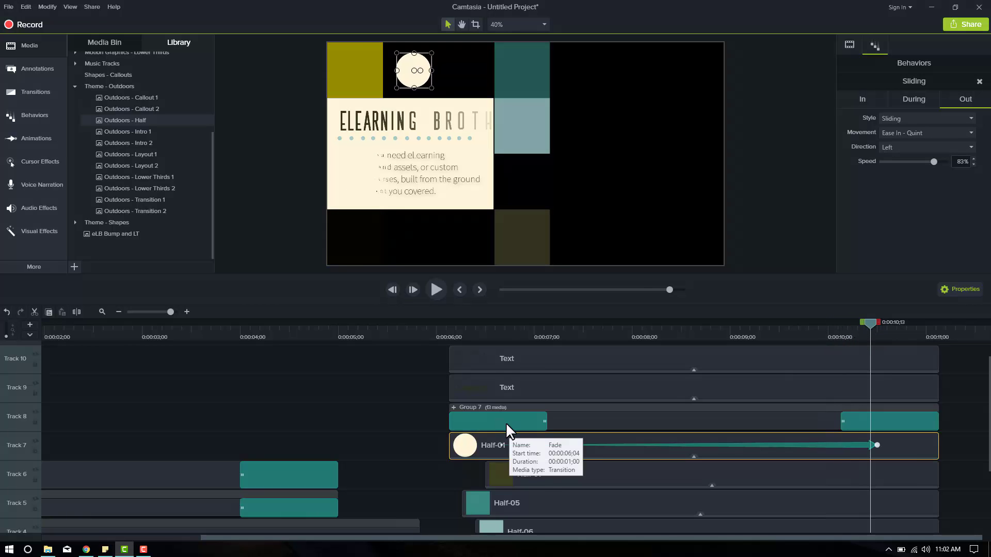
pyautogui.click(508, 332)
pyautogui.click(459, 336)
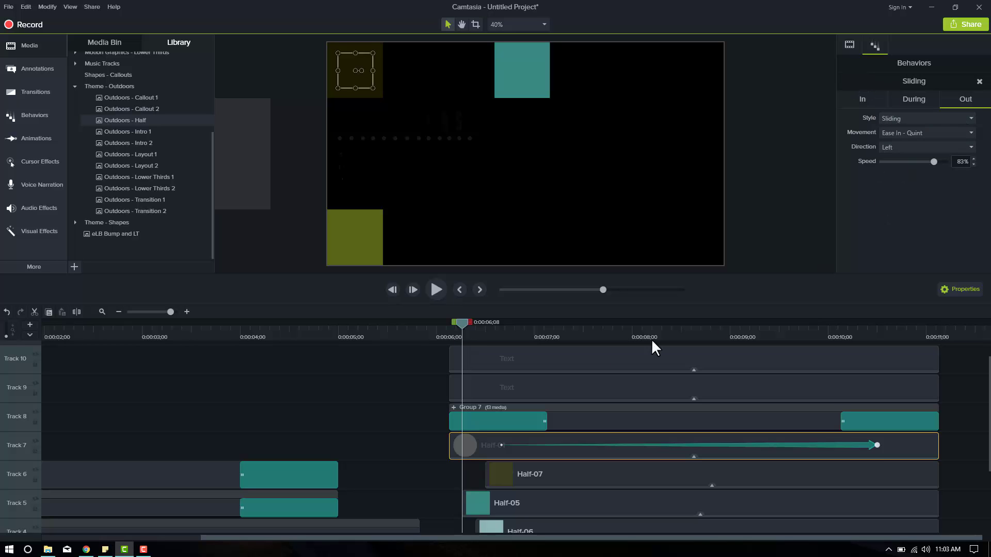
pyautogui.click(450, 330)
pyautogui.press('space')
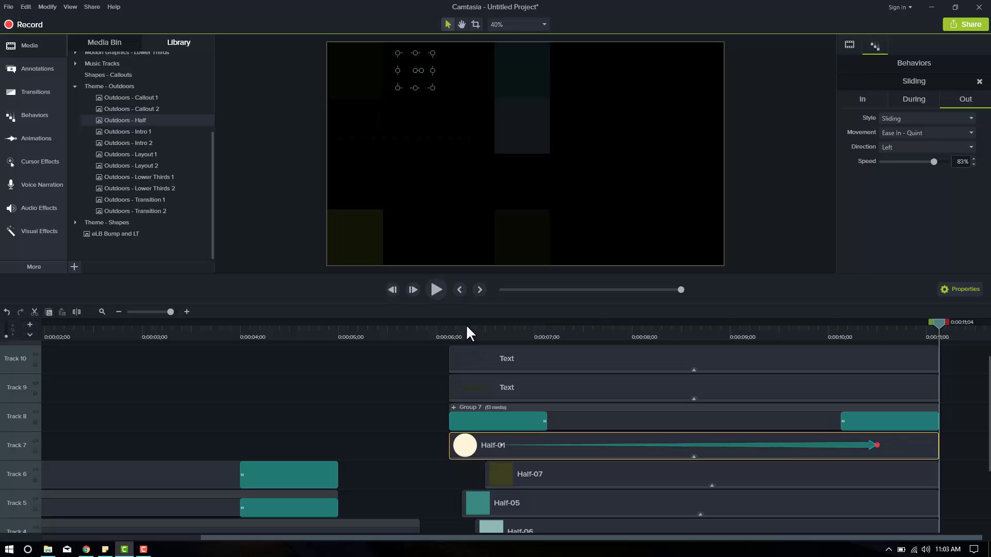
pyautogui.click(435, 363)
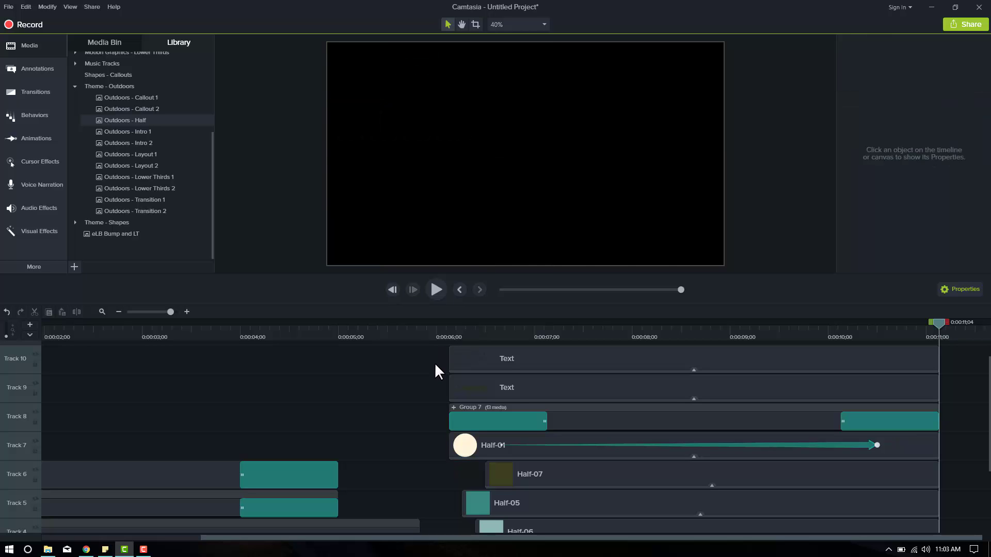
pyautogui.hotkey('ctrl', 'z')
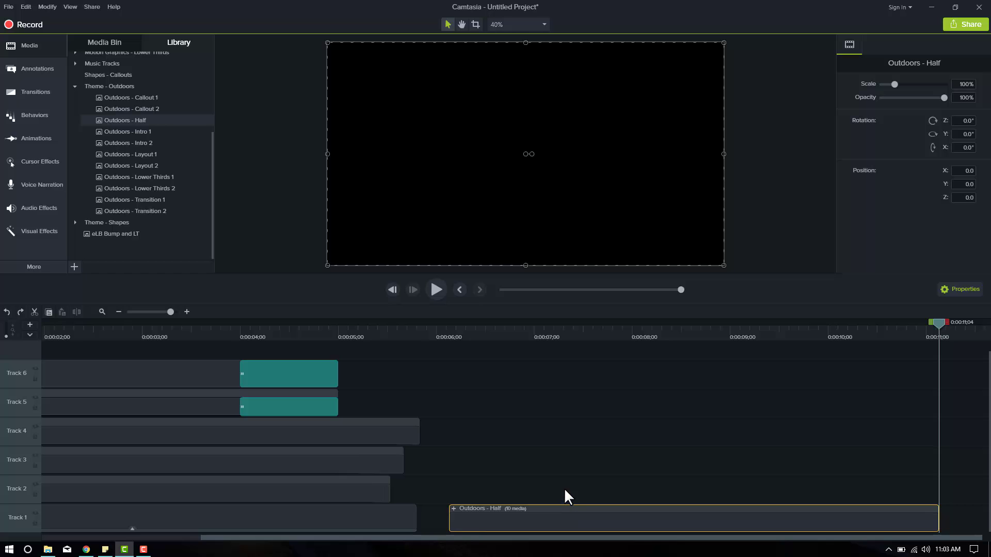
# Step: Raise Outdoors - Half to Track 2 and import the Knees up under trees video into the Media Bin
pyautogui.moveTo(556, 517); pyautogui.dragTo(552, 491)
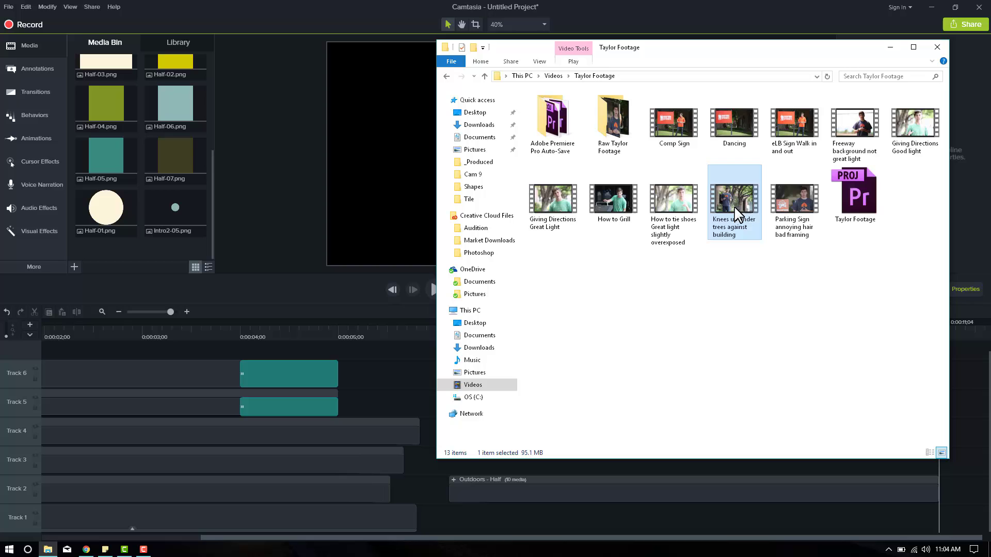
pyautogui.moveTo(723, 200); pyautogui.dragTo(132, 62)
pyautogui.click(173, 37)
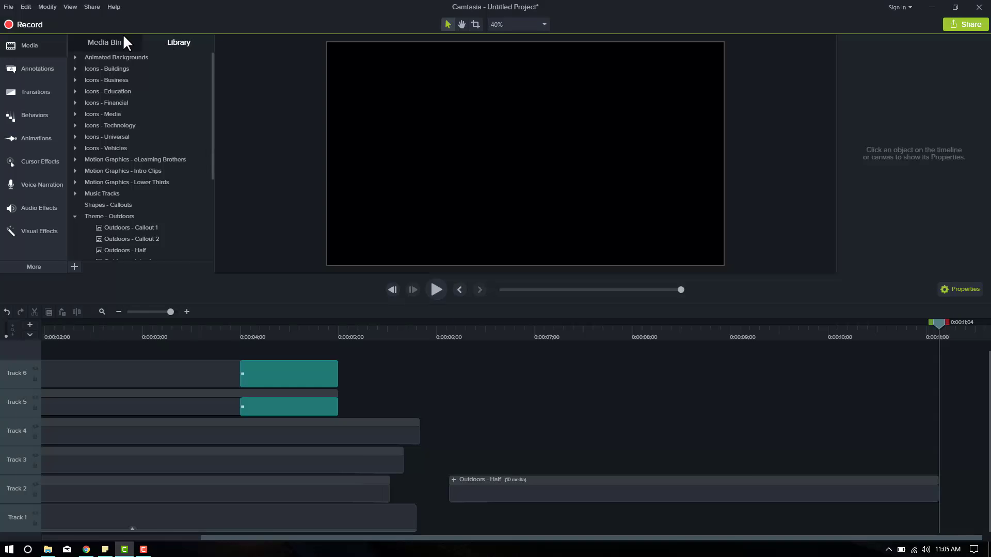
pyautogui.click(47, 550)
pyautogui.scroll(-3, 116, 245)
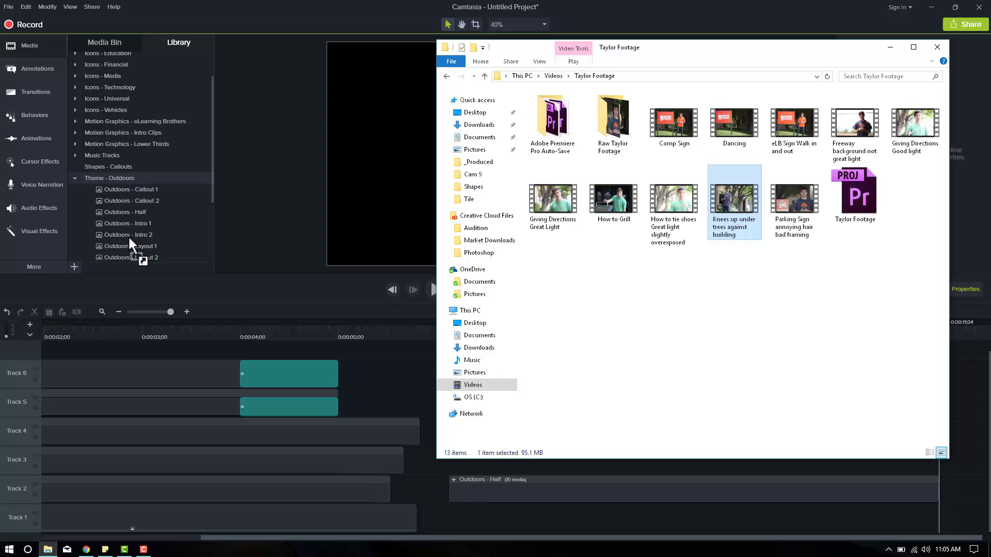
pyautogui.moveTo(734, 213); pyautogui.dragTo(104, 37)
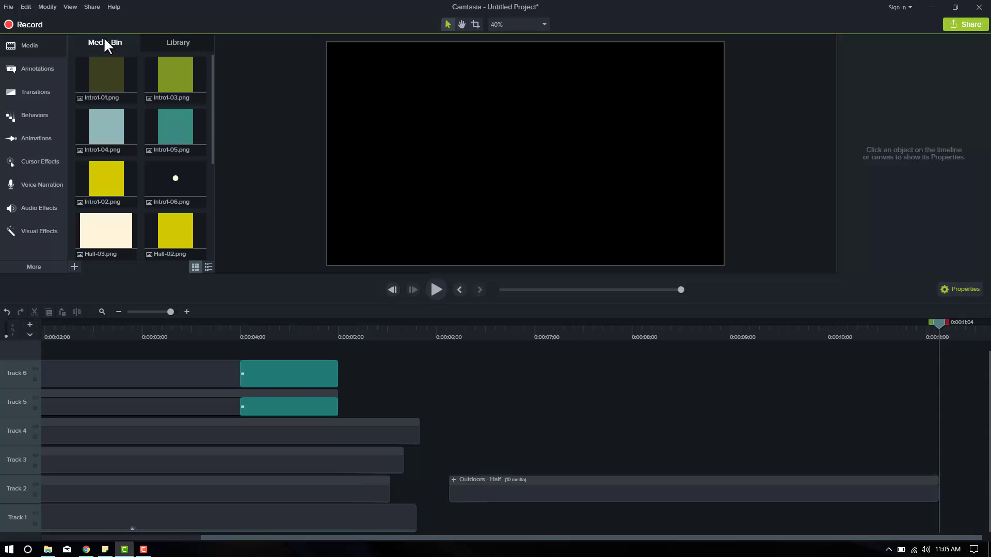
# Step: Place the Knees up under trees video on Track 1 at about 6 seconds
pyautogui.click(47, 549)
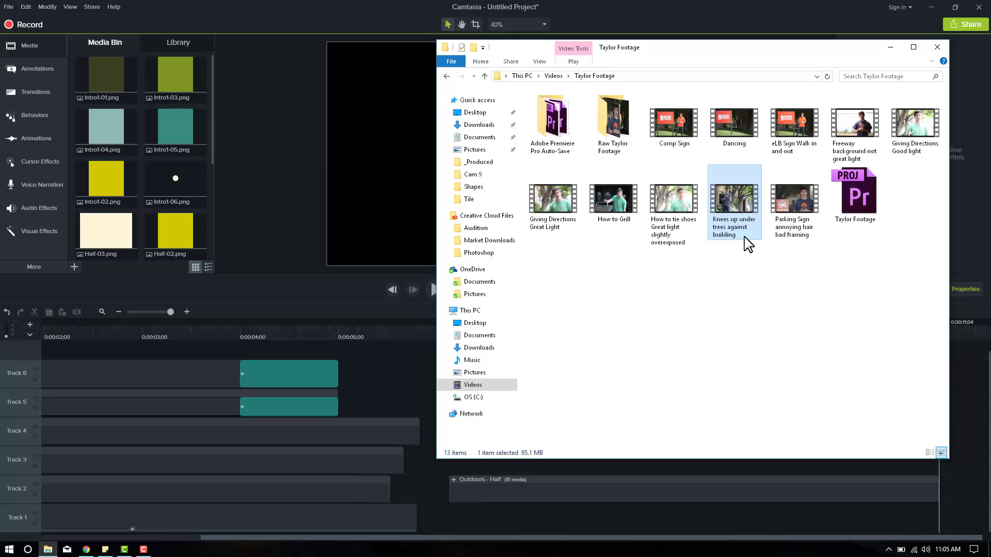
pyautogui.moveTo(731, 213); pyautogui.dragTo(452, 518)
pyautogui.click(263, 6)
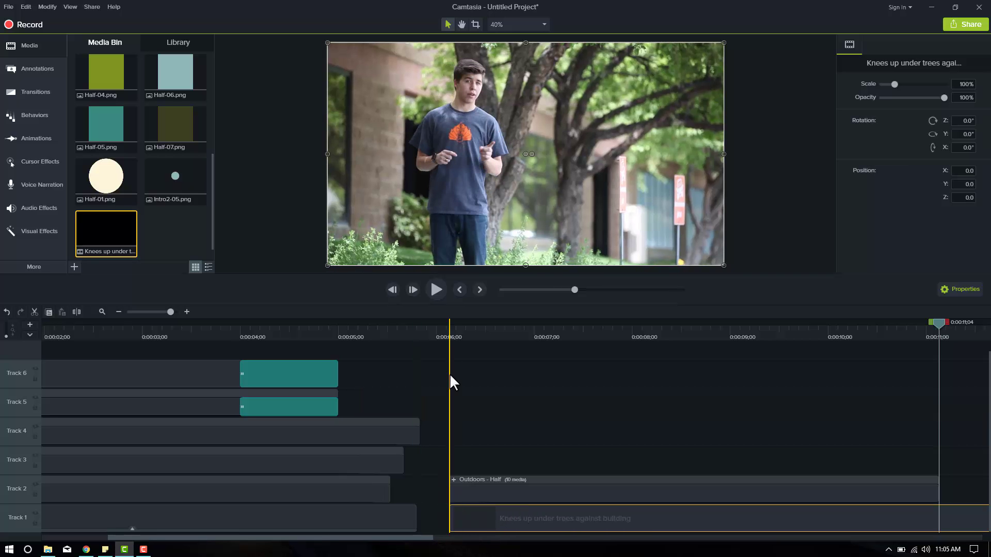
# Step: Preview the Knees up clip from 6 s, then set its Rotation Y to 180° to mirror it
pyautogui.click(448, 333)
pyautogui.press('space')
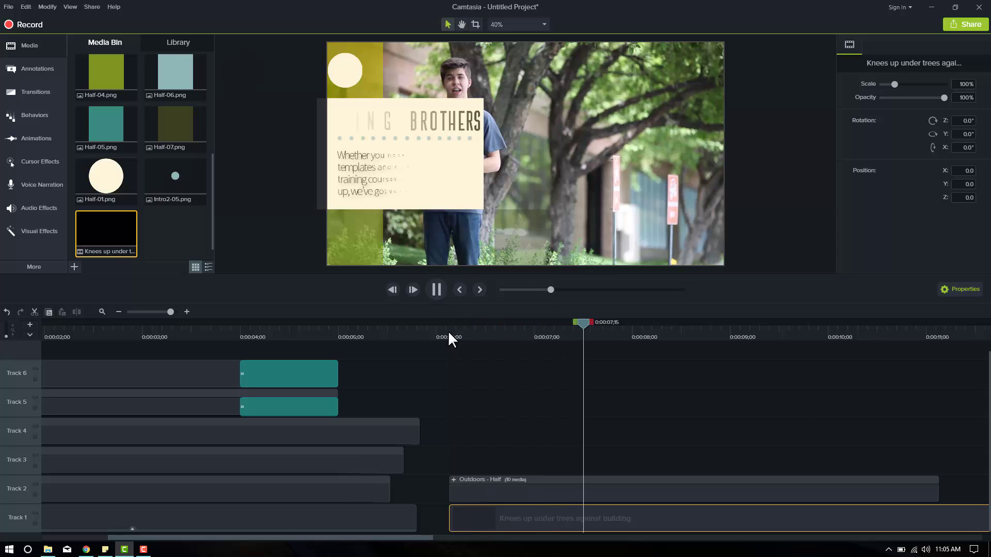
pyautogui.press('space')
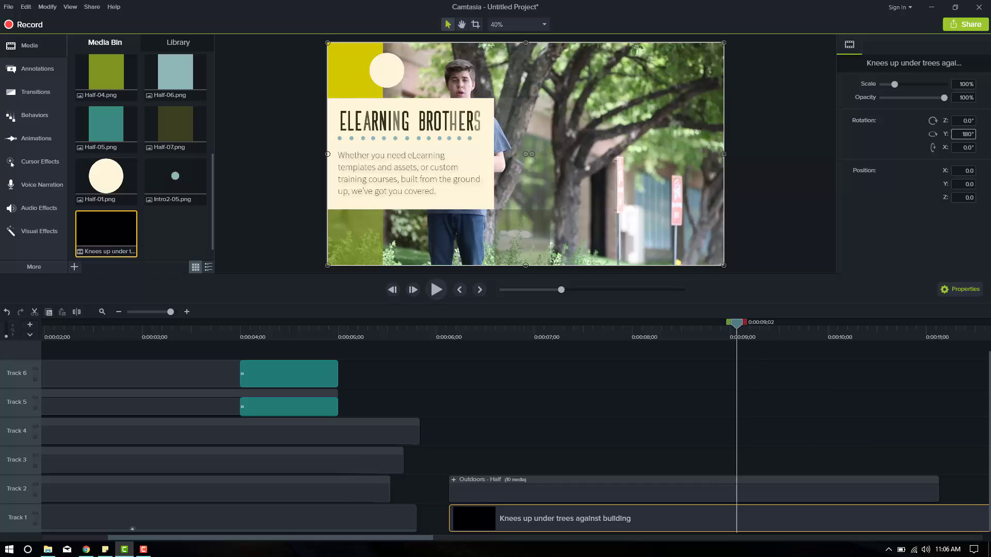
pyautogui.press('Return')
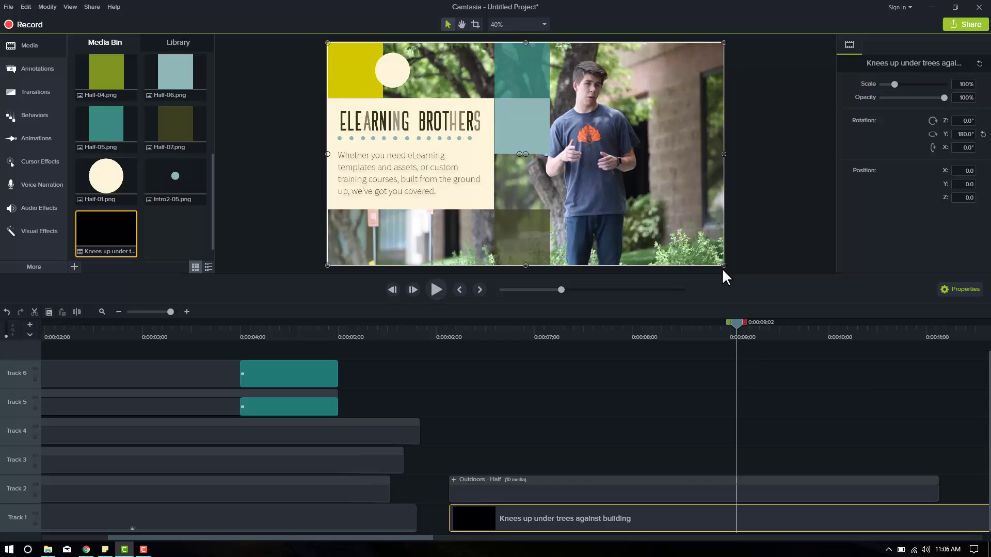
# Step: Scale the Knees up clip to about 110% and snap its position to X 100, Y 0
pyautogui.moveTo(725, 267); pyautogui.dragTo(749, 287)
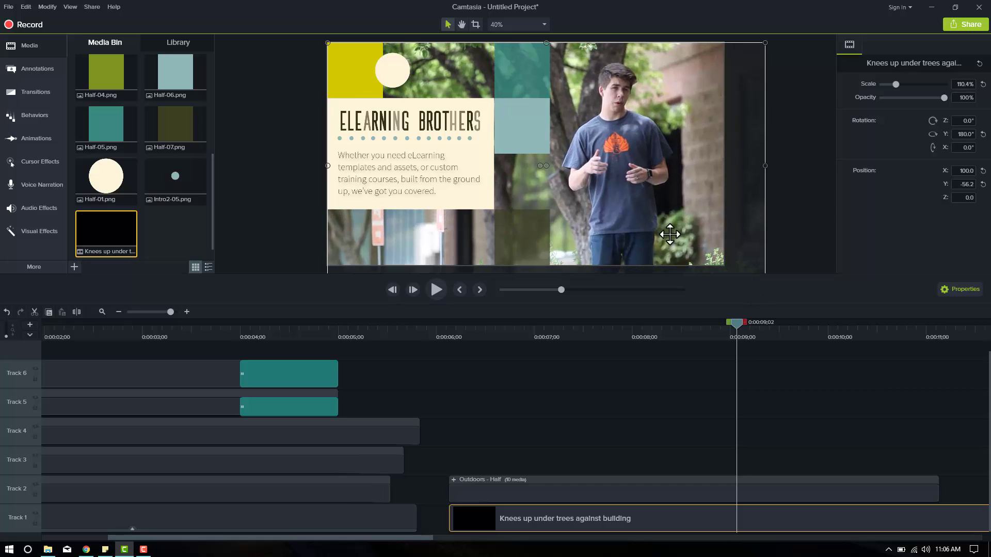
pyautogui.scroll(-1, 644, 206)
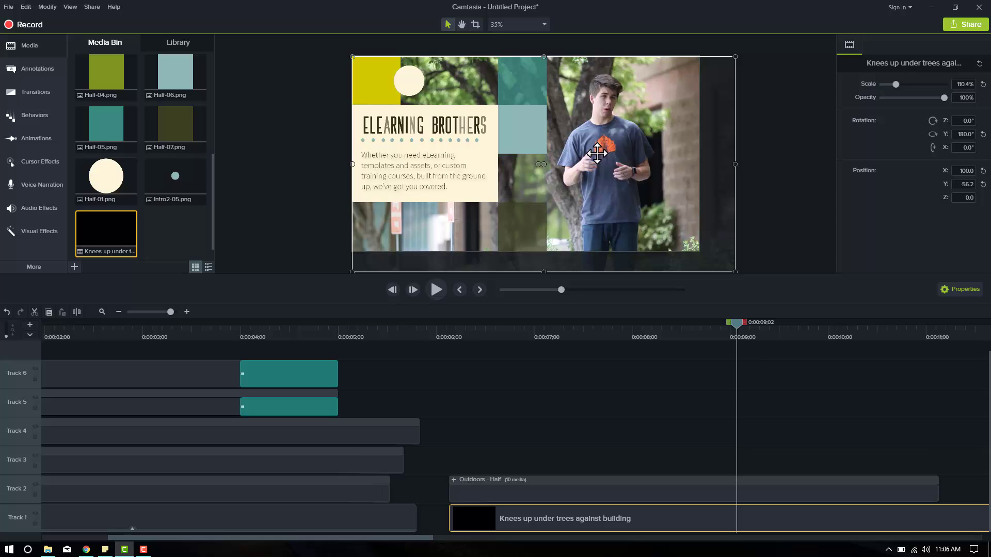
pyautogui.scroll(-3, 518, 171)
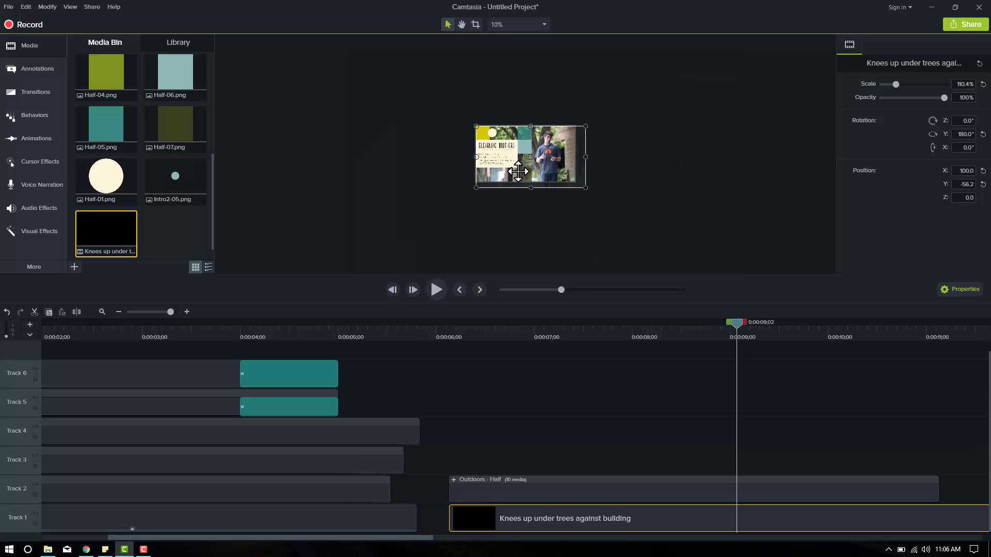
pyautogui.scroll(5, 518, 171)
pyautogui.scroll(-4, 518, 172)
pyautogui.scroll(3, 518, 171)
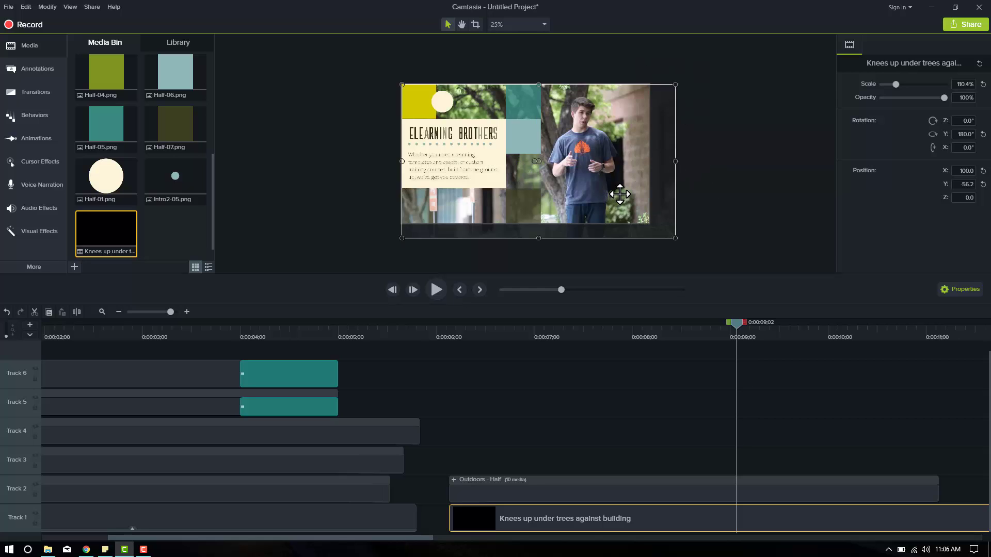
pyautogui.moveTo(620, 194); pyautogui.dragTo(619, 188)
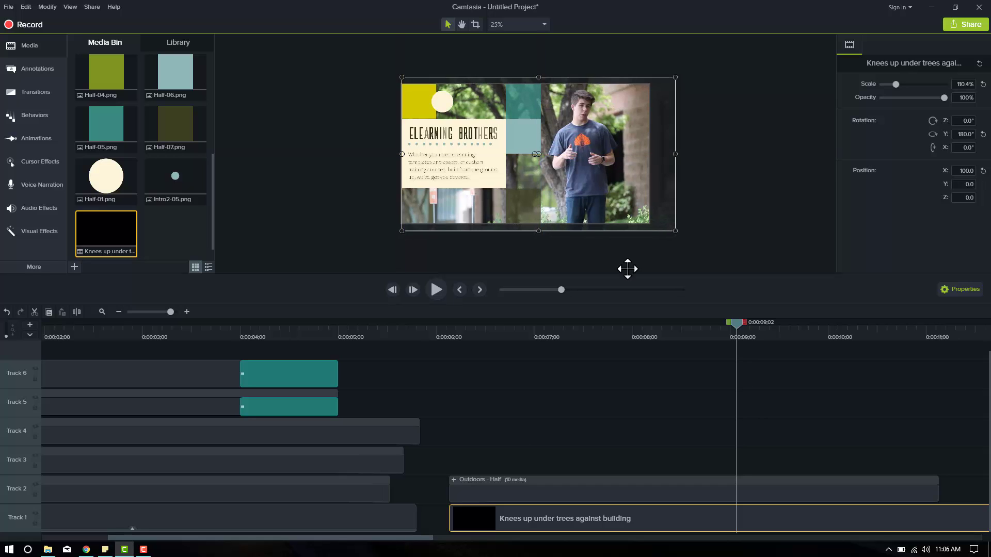
pyautogui.click(447, 336)
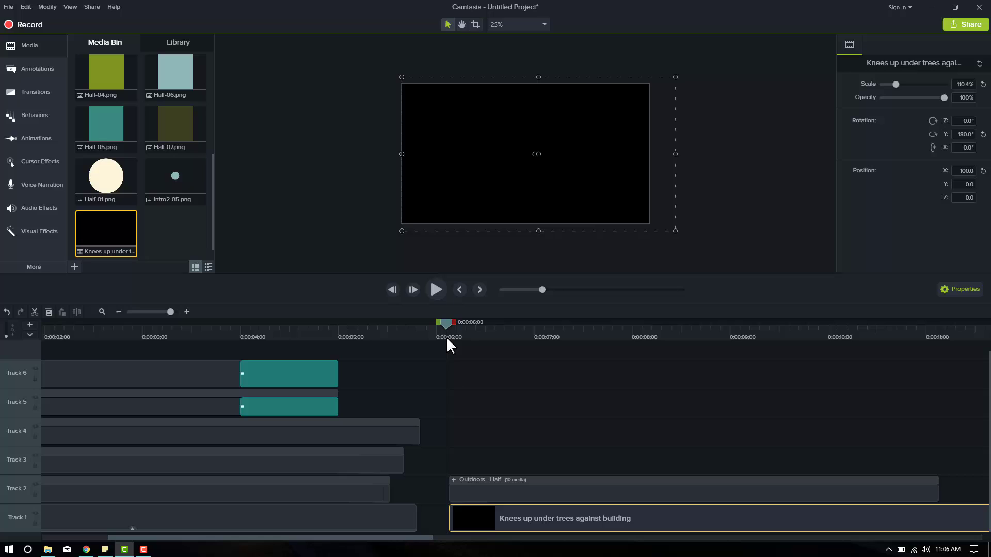
pyautogui.press('space')
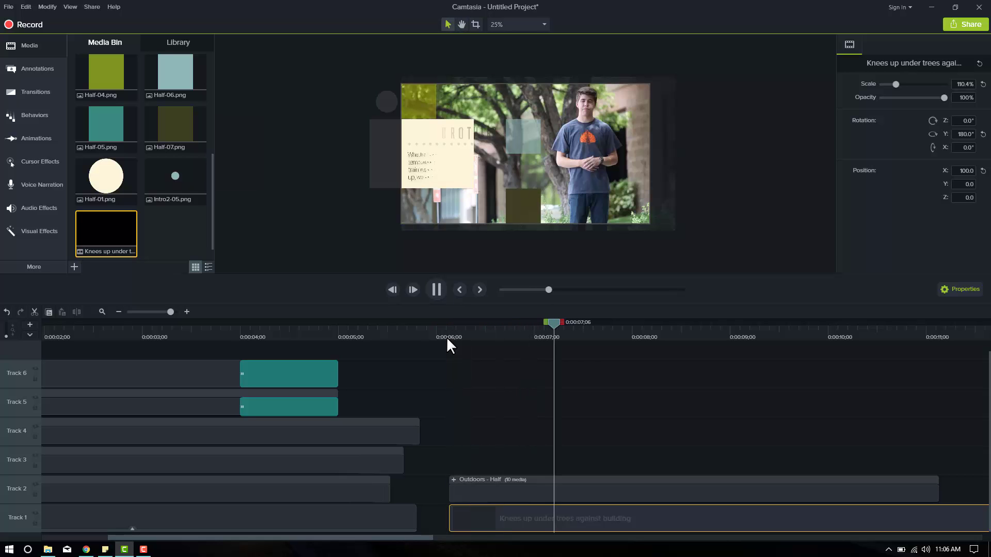
pyautogui.press('space')
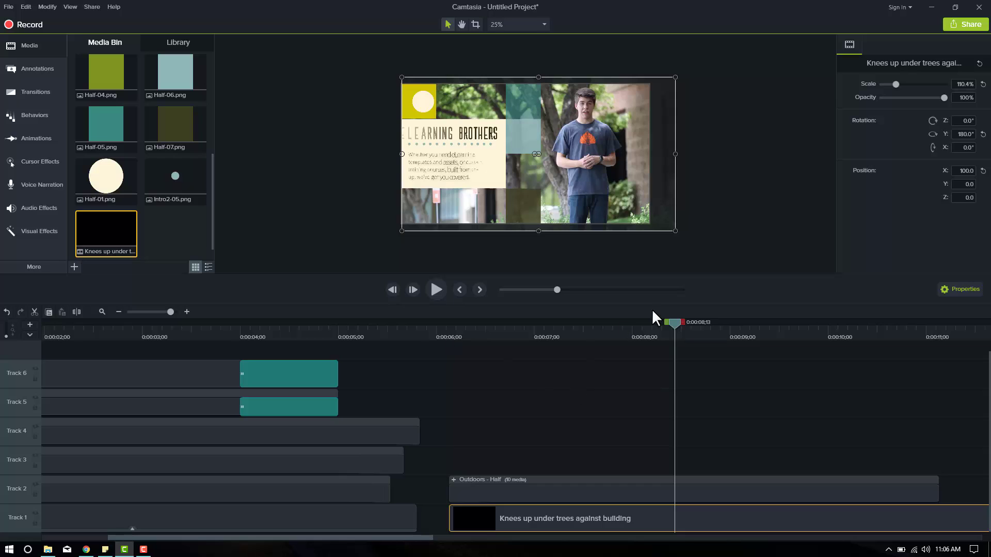
pyautogui.click(667, 335)
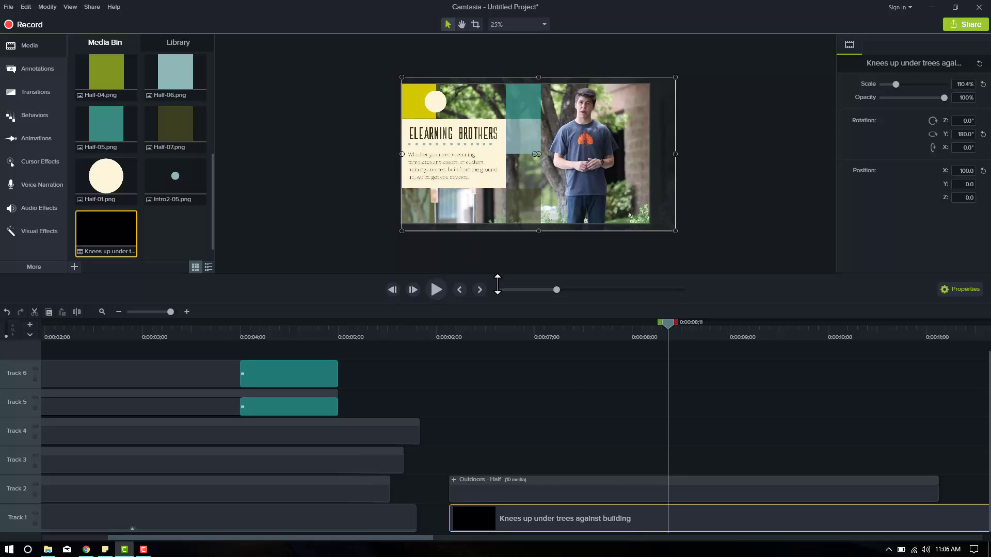
pyautogui.click(35, 485)
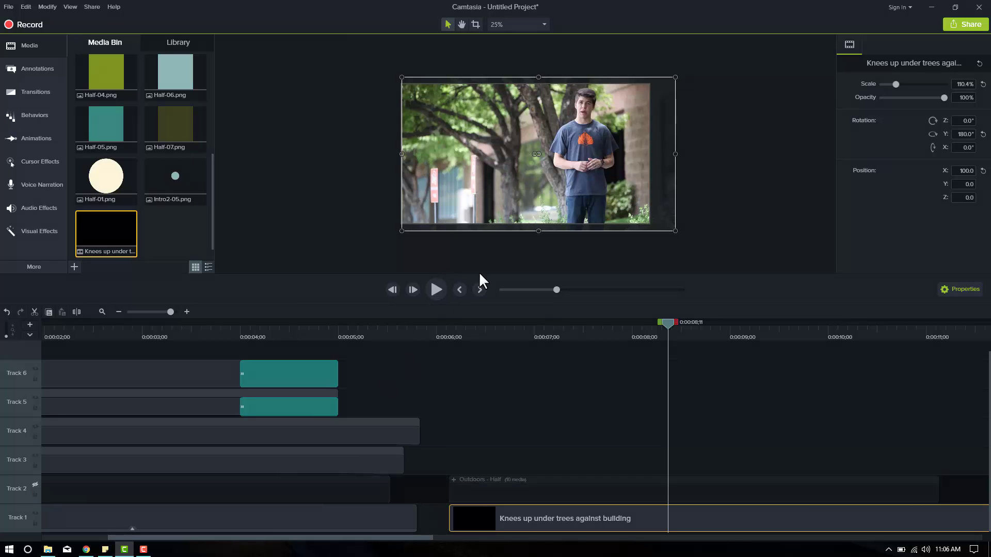
pyautogui.click(35, 484)
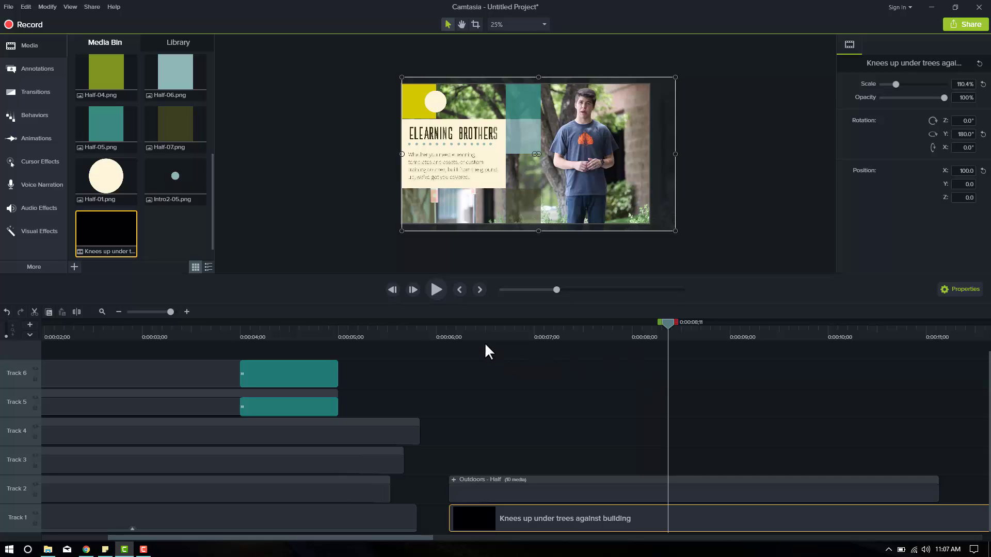
pyautogui.hotkey('ctrl', 'Left')
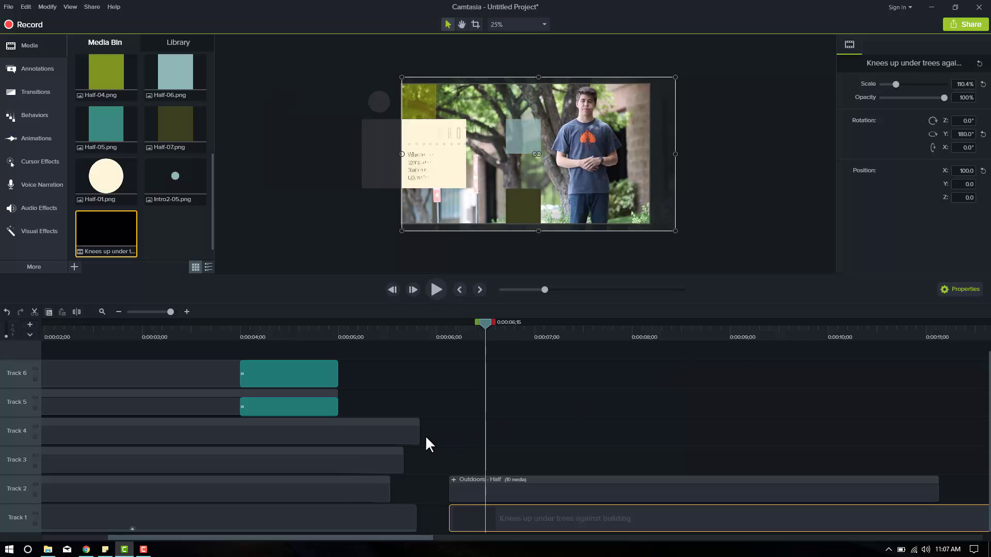
# Step: Import the Jelly Camtasia theme file from Downloads into the Library and expand Theme - Jelly
pyautogui.click(173, 44)
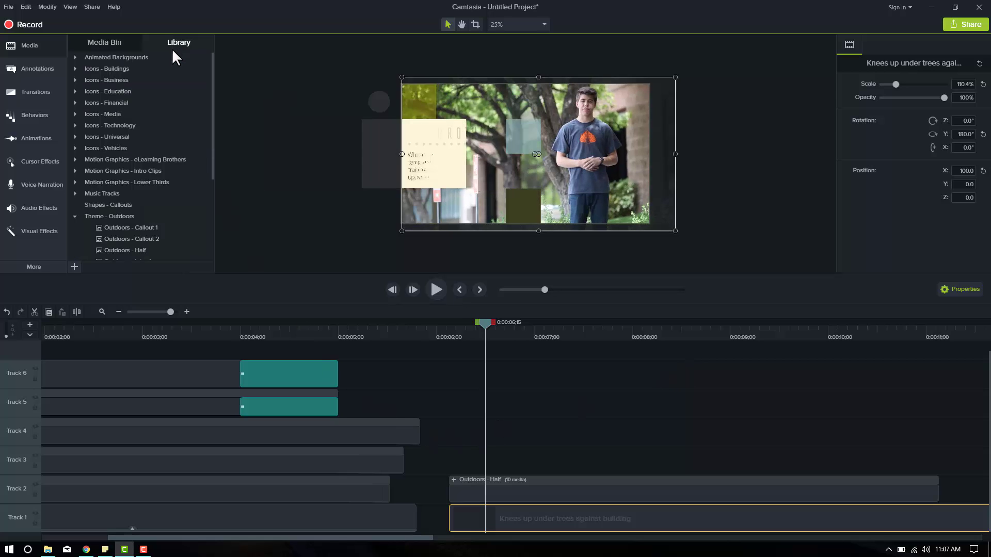
pyautogui.click(73, 215)
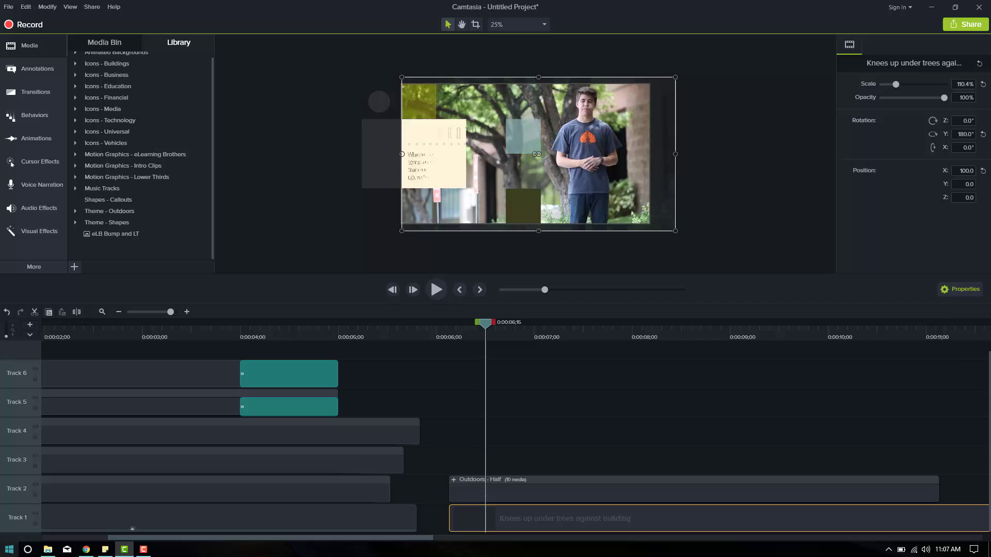
pyautogui.click(47, 549)
pyautogui.click(484, 129)
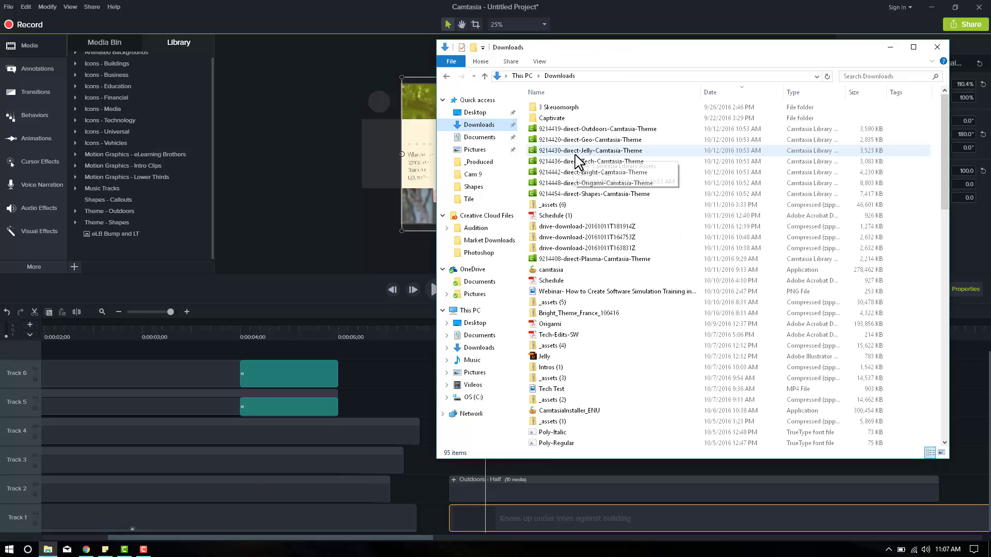
pyautogui.moveTo(617, 152); pyautogui.dragTo(119, 246)
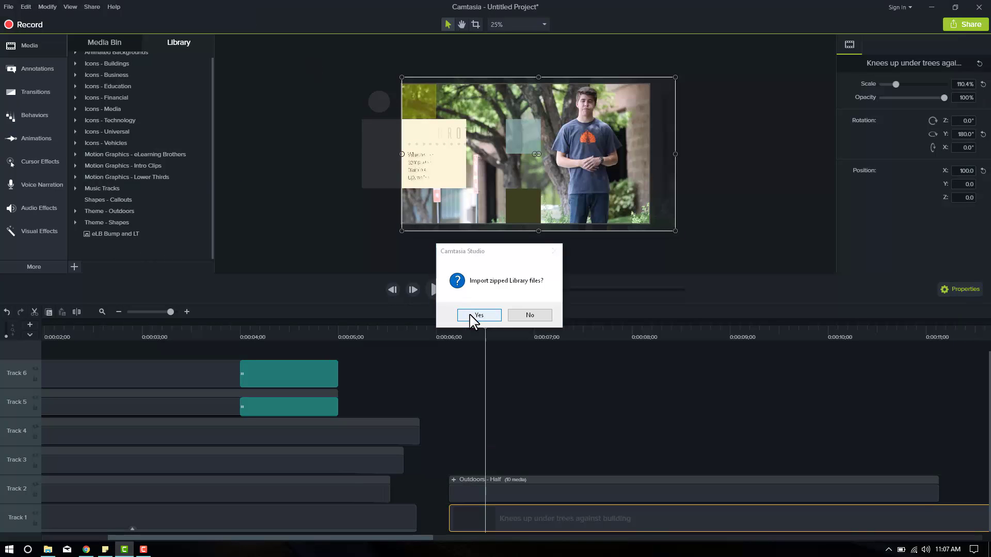
pyautogui.click(470, 312)
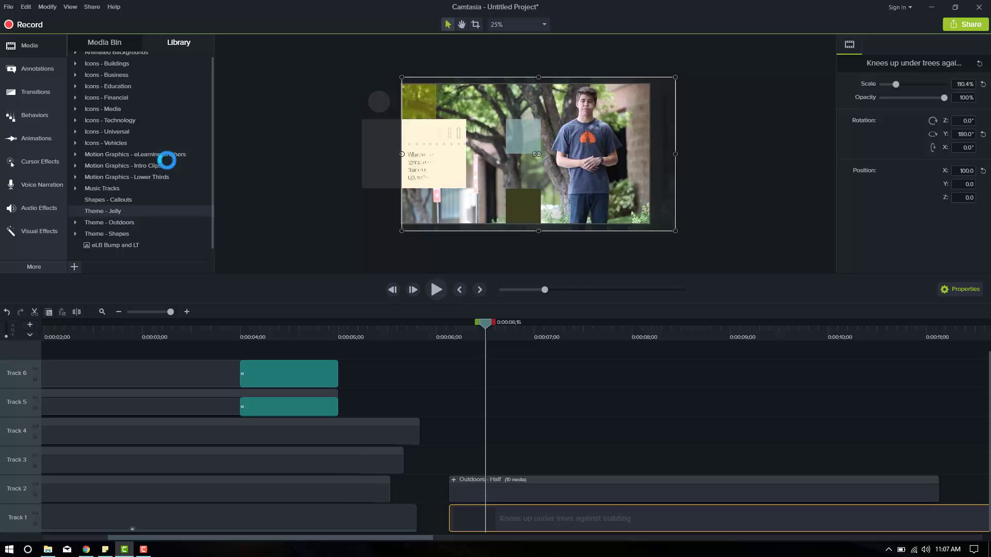
pyautogui.click(99, 214)
pyautogui.scroll(-1, 156, 169)
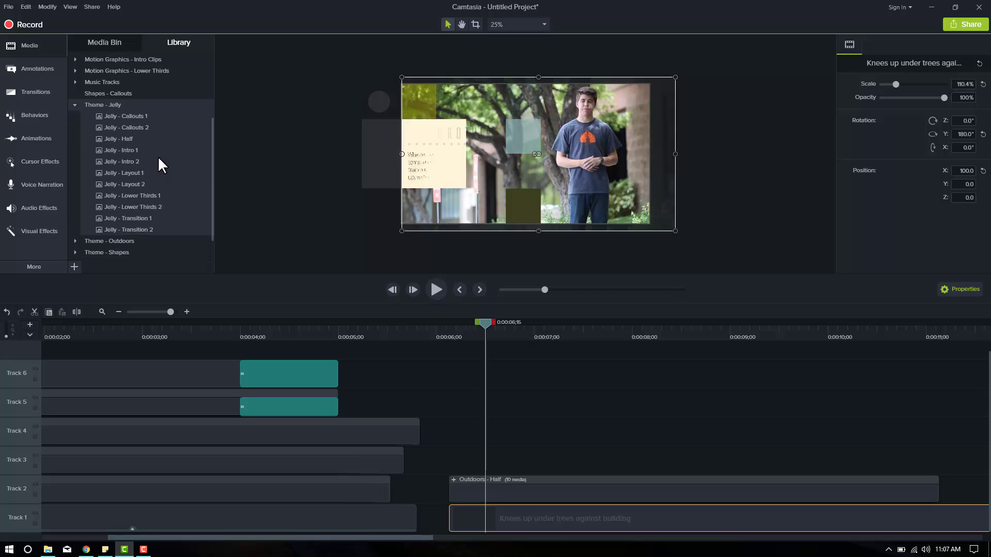
pyautogui.click(148, 172)
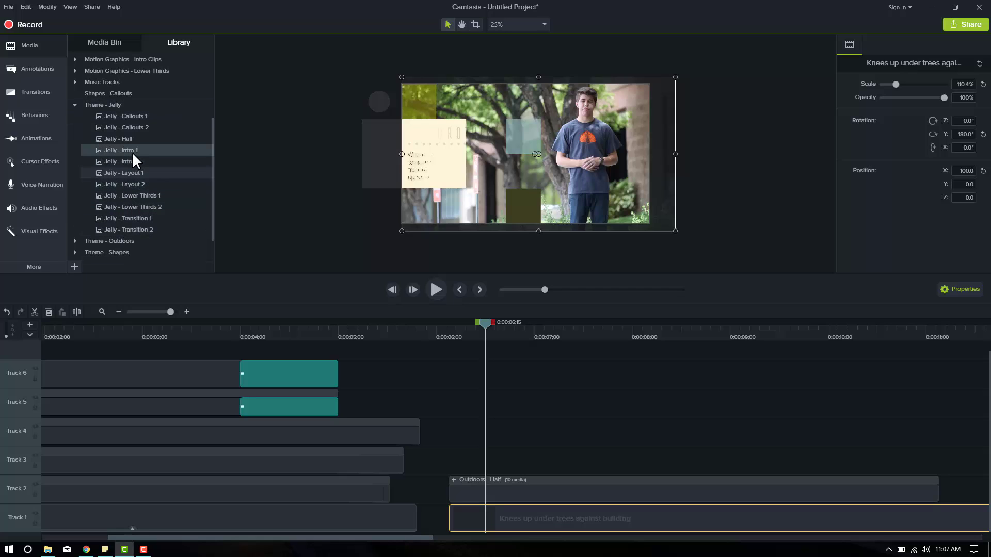
pyautogui.doubleClick(119, 148)
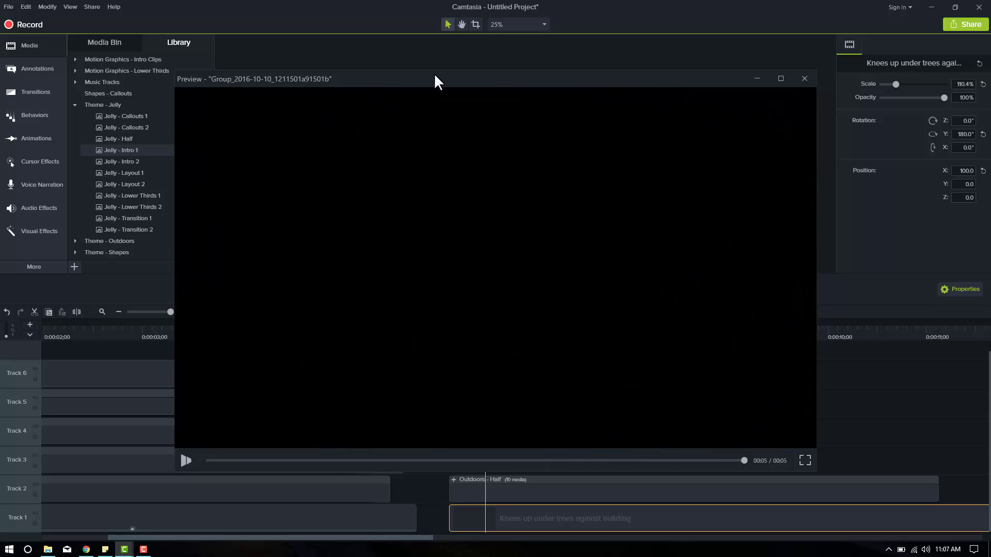
pyautogui.click(188, 458)
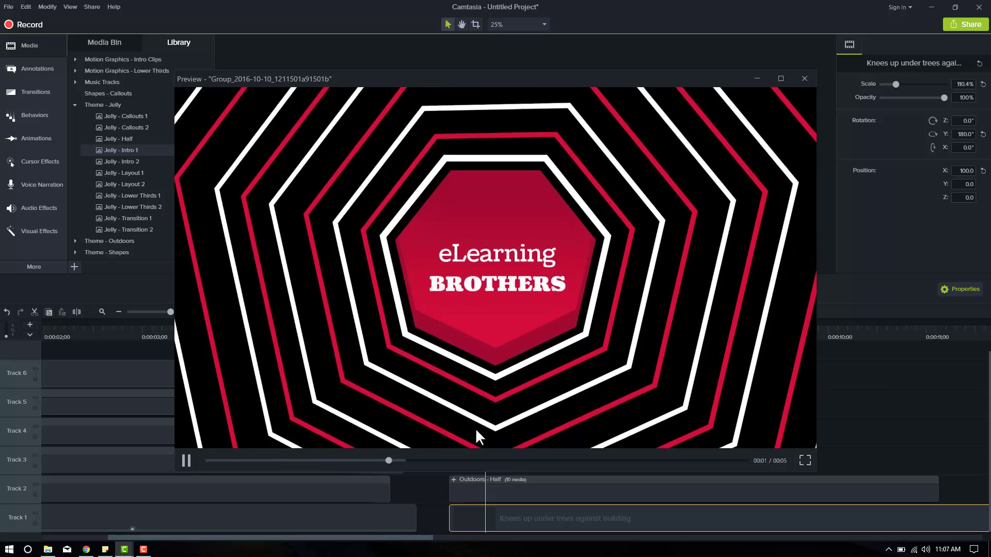
pyautogui.click(804, 79)
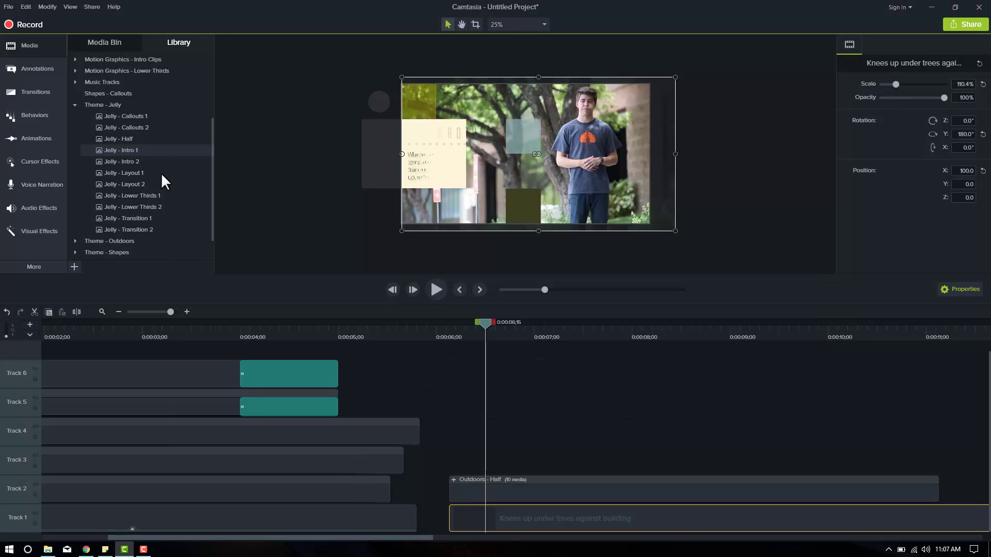
pyautogui.doubleClick(126, 161)
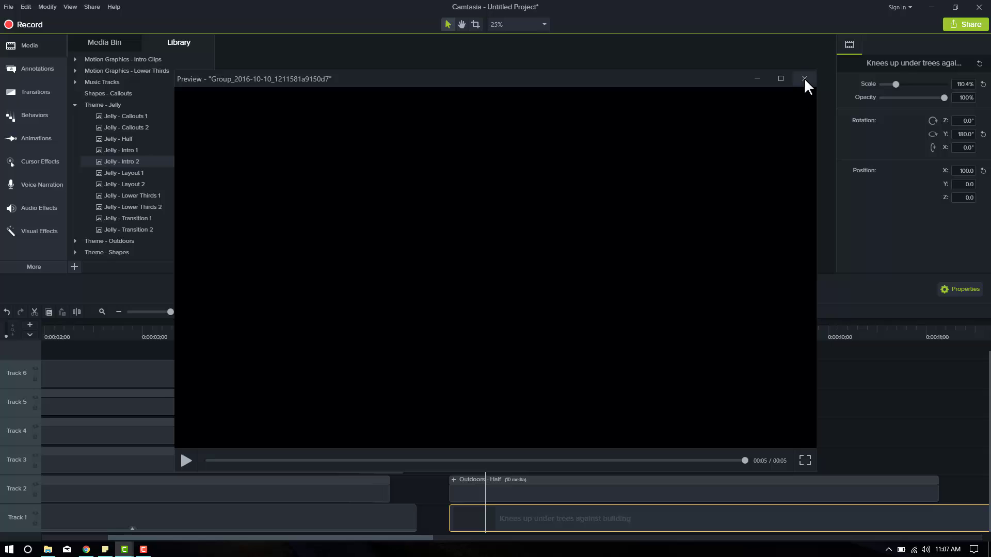
pyautogui.click(804, 78)
pyautogui.moveTo(404, 537); pyautogui.dragTo(618, 537)
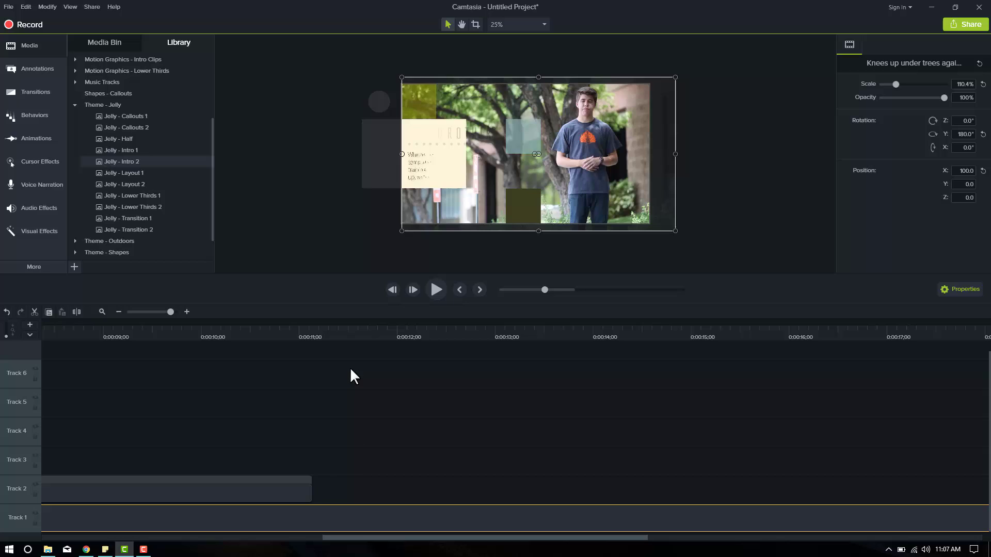
pyautogui.click(356, 510)
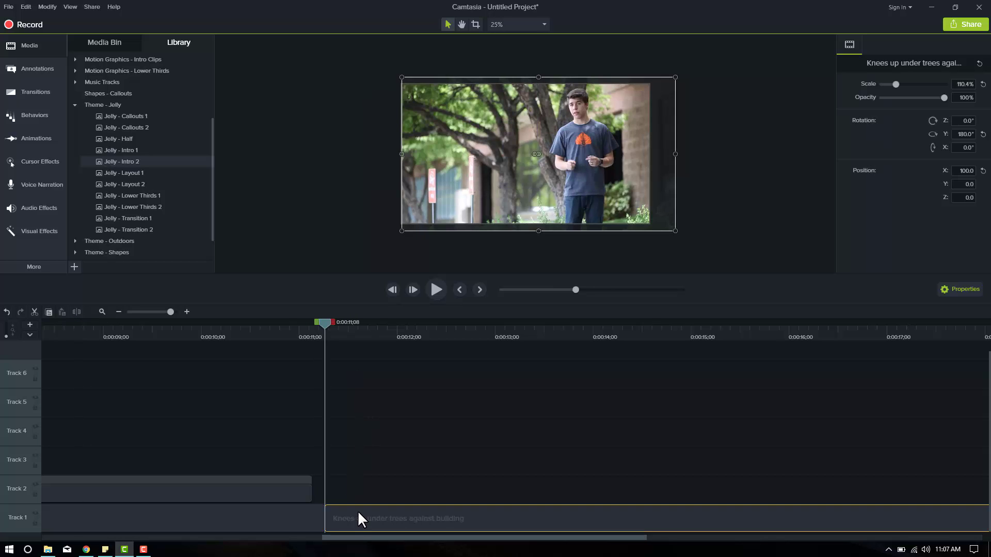
pyautogui.press('Delete')
pyautogui.moveTo(104, 163); pyautogui.dragTo(347, 515)
pyautogui.moveTo(334, 333); pyautogui.dragTo(361, 339)
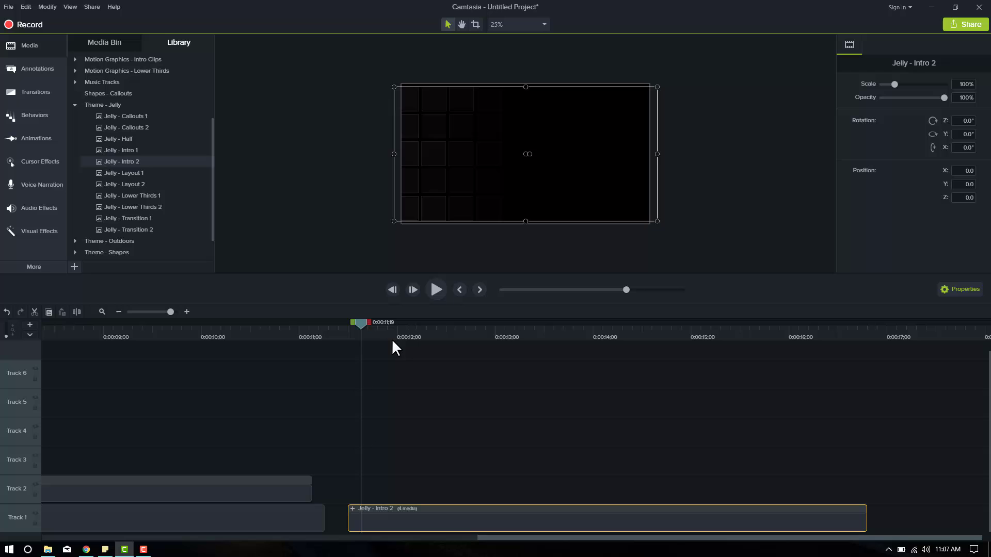
pyautogui.press('space')
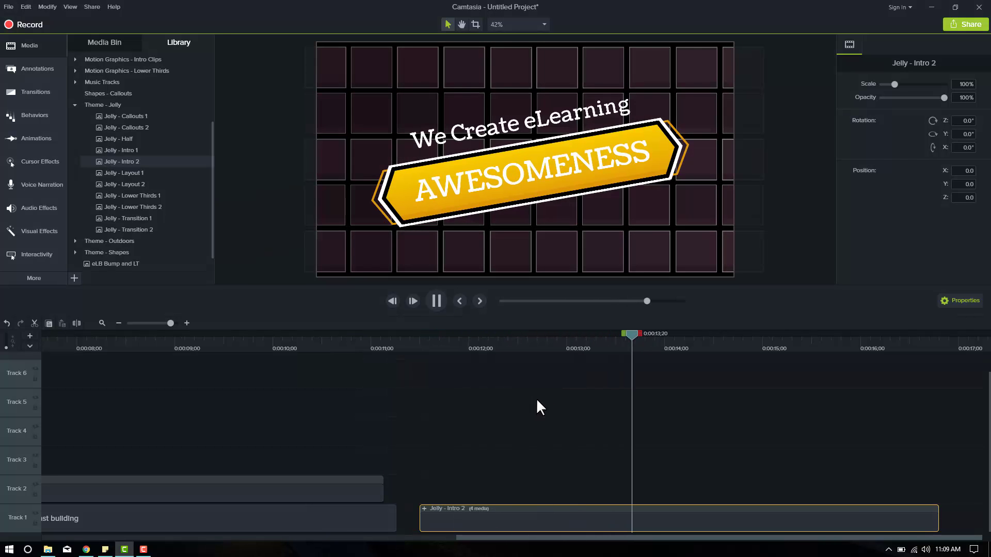
pyautogui.press('space')
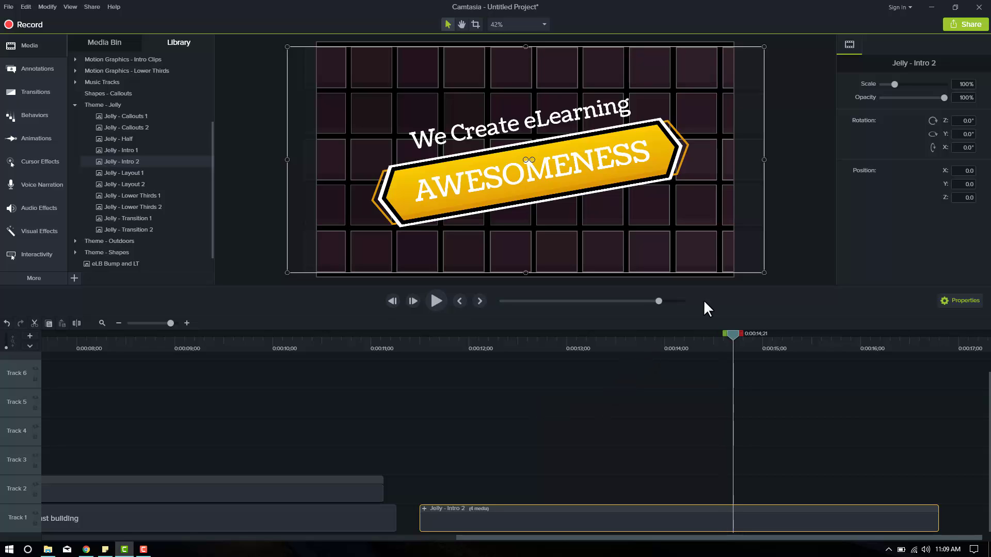
# Step: Expand Jelly - Intro 2 and inspect the AWESOMENESS text's Grow scale entrance, during and exit behaviors
pyautogui.click(806, 218)
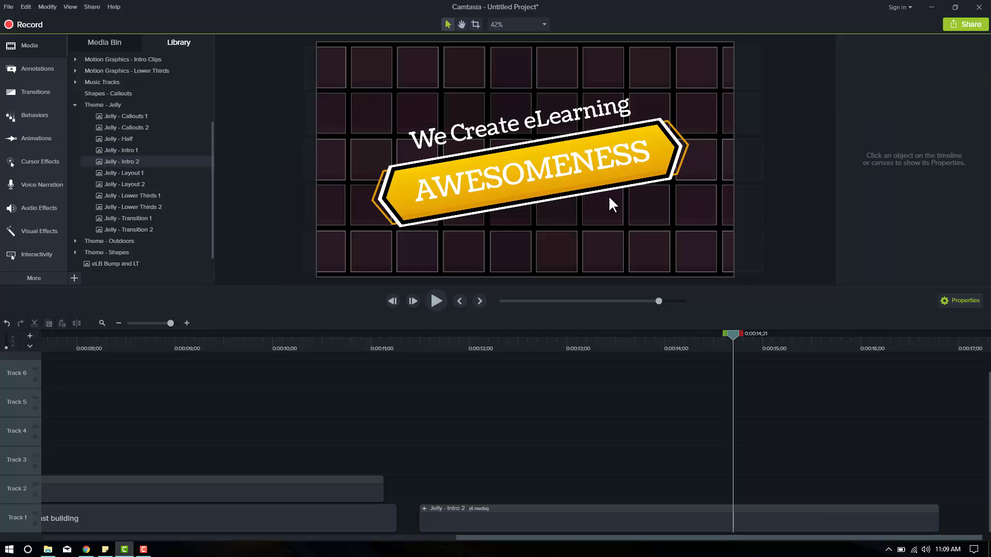
pyautogui.click(496, 186)
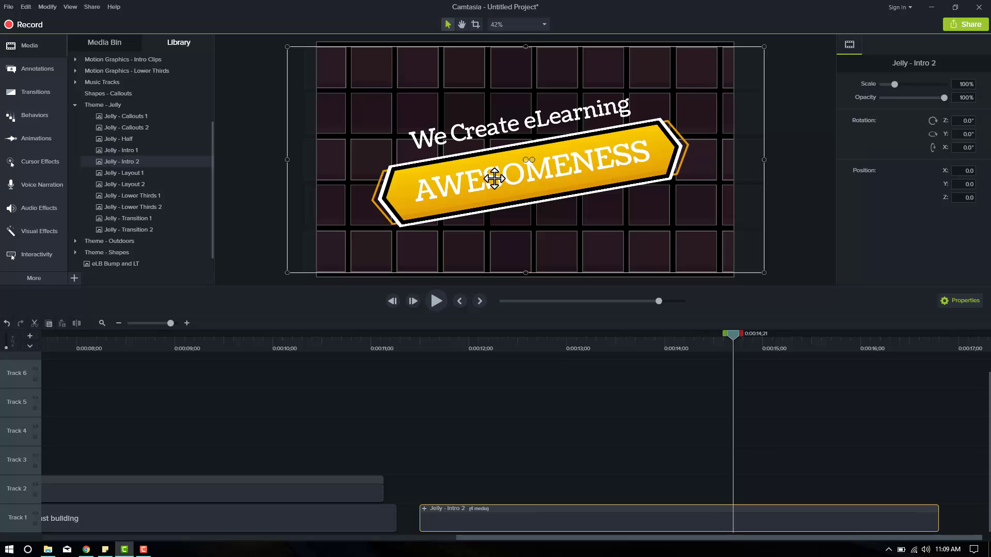
pyautogui.doubleClick(496, 181)
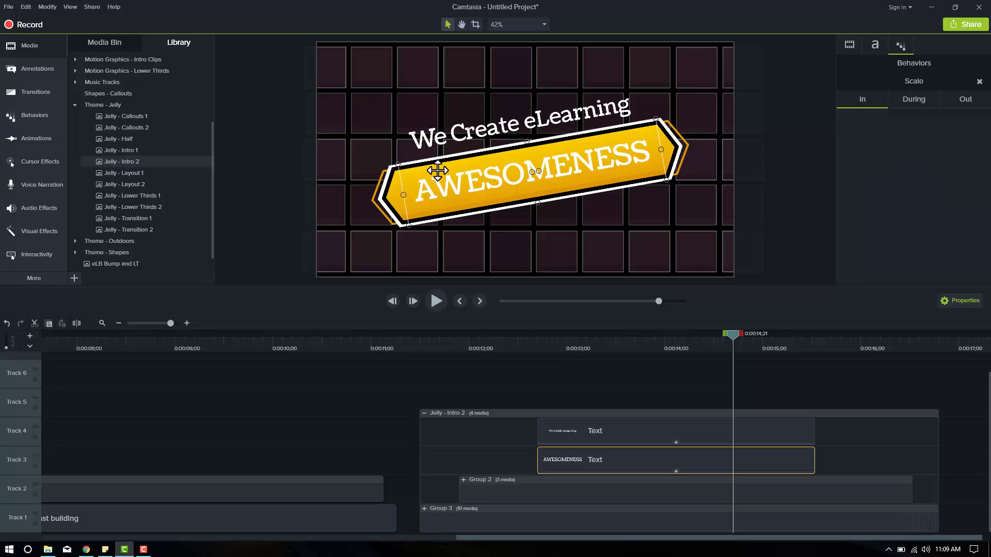
pyautogui.click(525, 195)
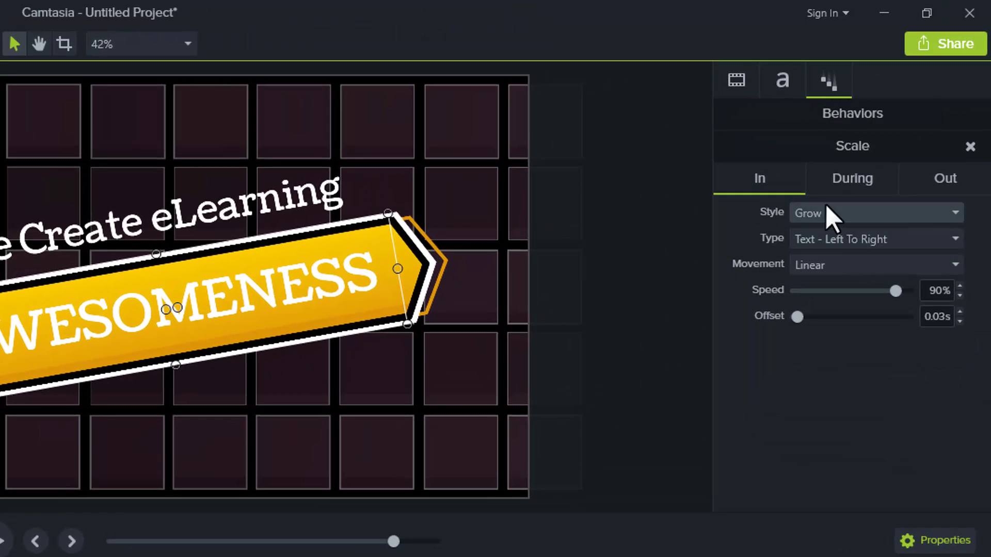
pyautogui.click(857, 157)
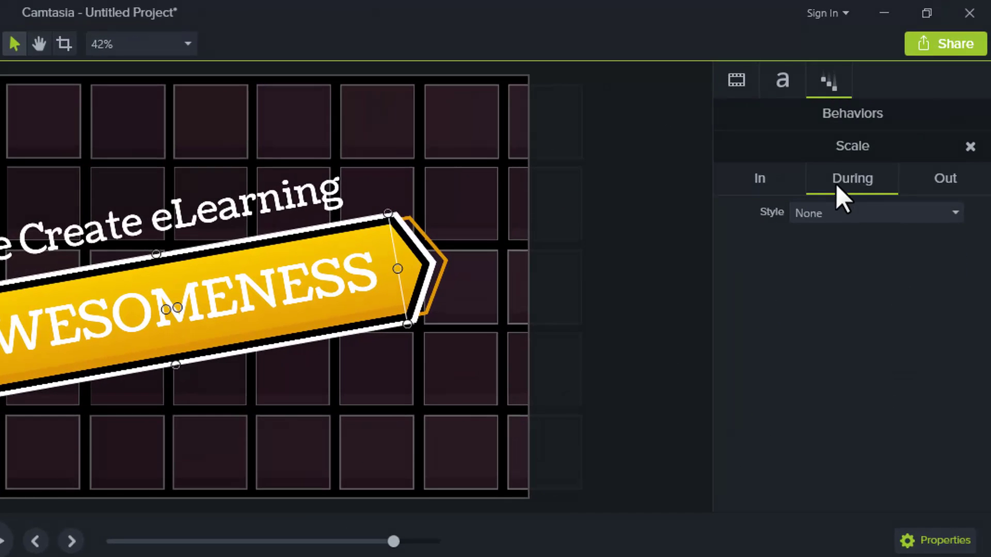
pyautogui.click(930, 188)
pyautogui.click(776, 173)
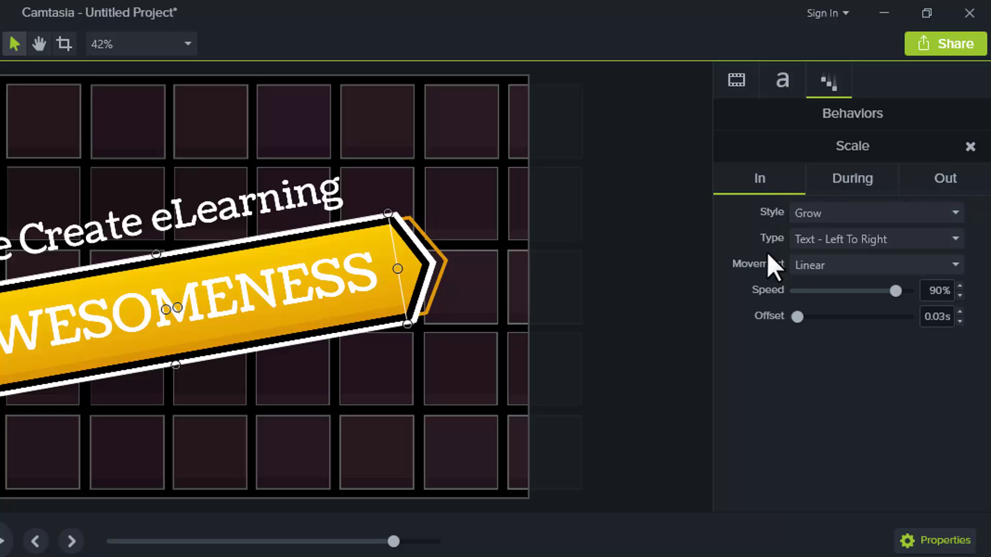
# Step: Review the AWESOMENESS text's font settings and its scale, rotation and position
pyautogui.click(777, 77)
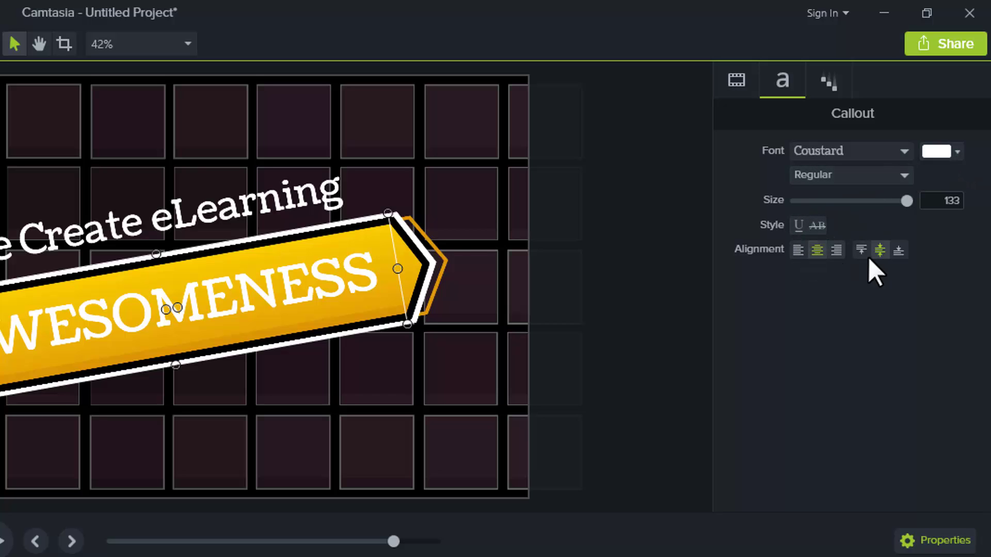
pyautogui.click(737, 84)
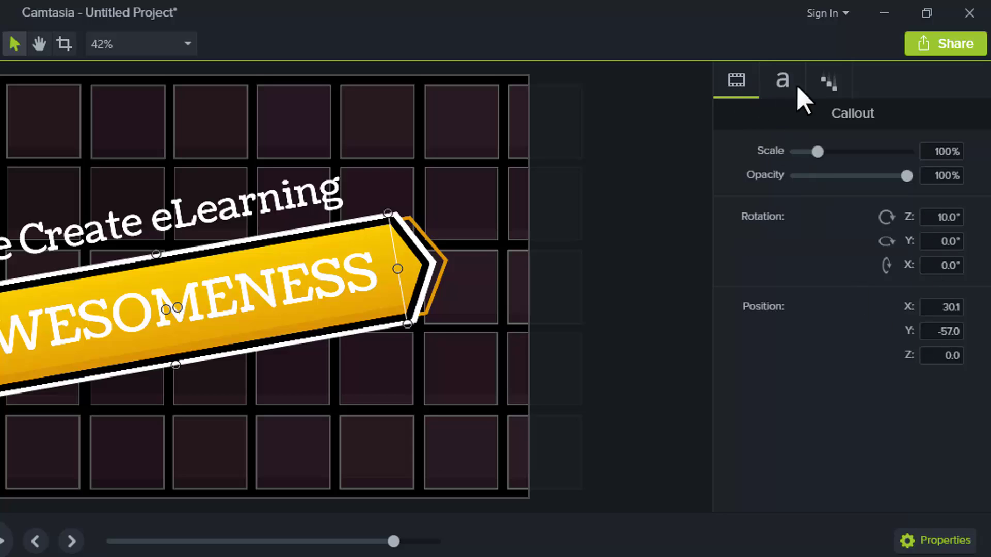
pyautogui.click(819, 83)
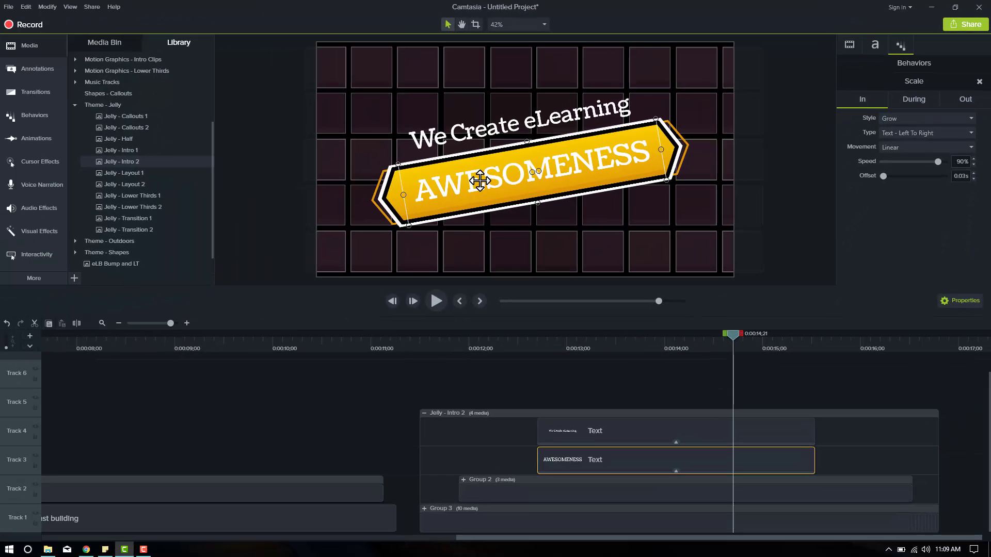
# Step: Replace the AWESOMENESS banner text with 'New Camtasia 9'
pyautogui.doubleClick(480, 180)
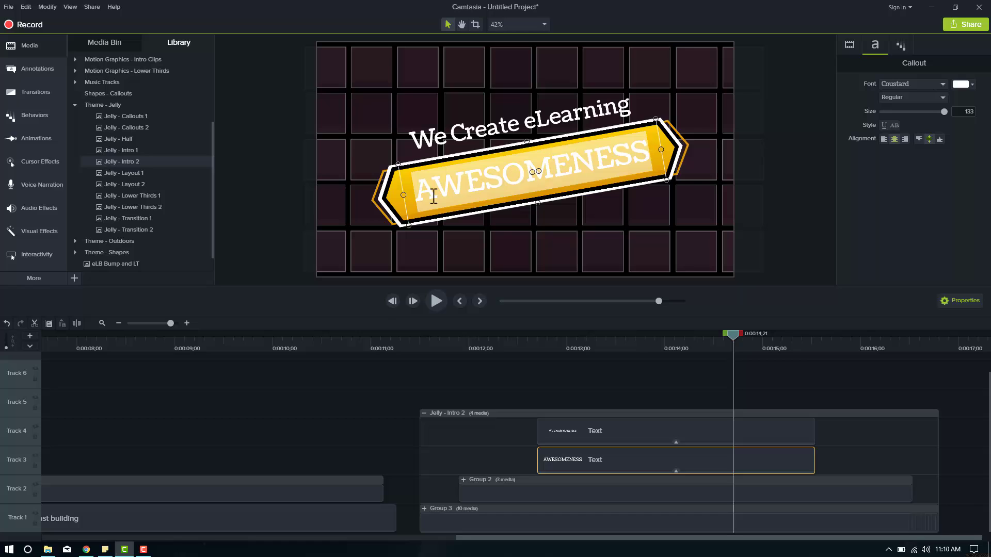
pyautogui.click(542, 172)
pyautogui.moveTo(649, 151); pyautogui.dragTo(416, 191)
pyautogui.write('New')
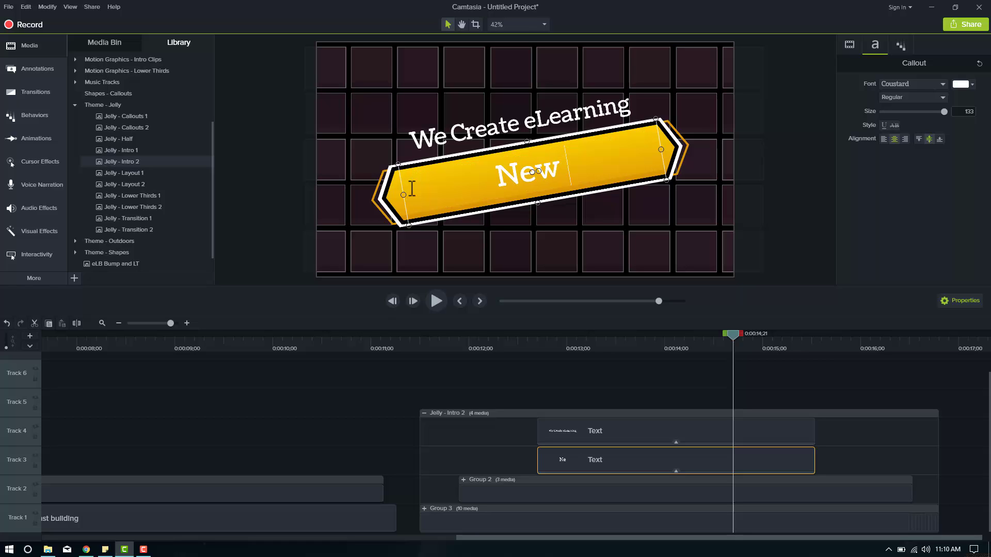
pyautogui.write(' Camtasia')
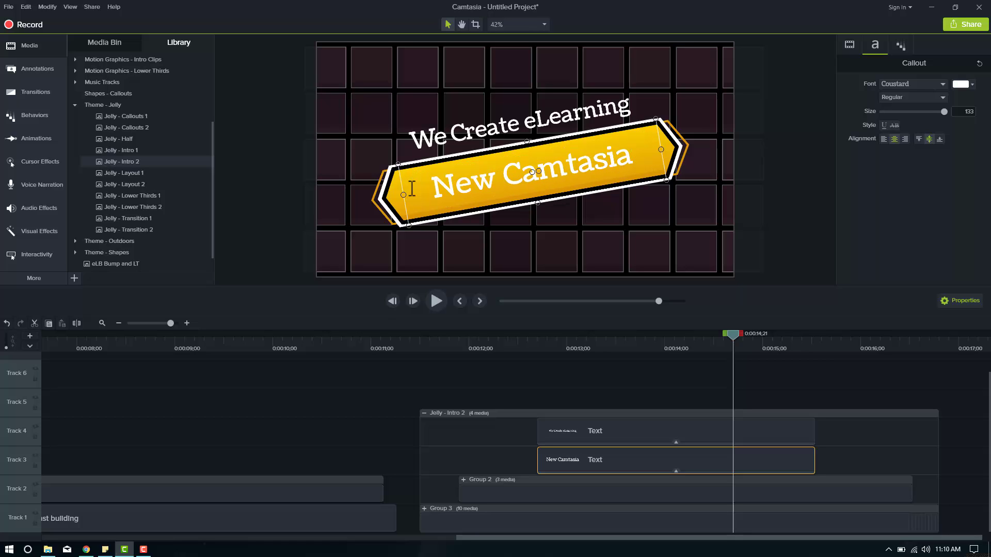
pyautogui.write(' 9')
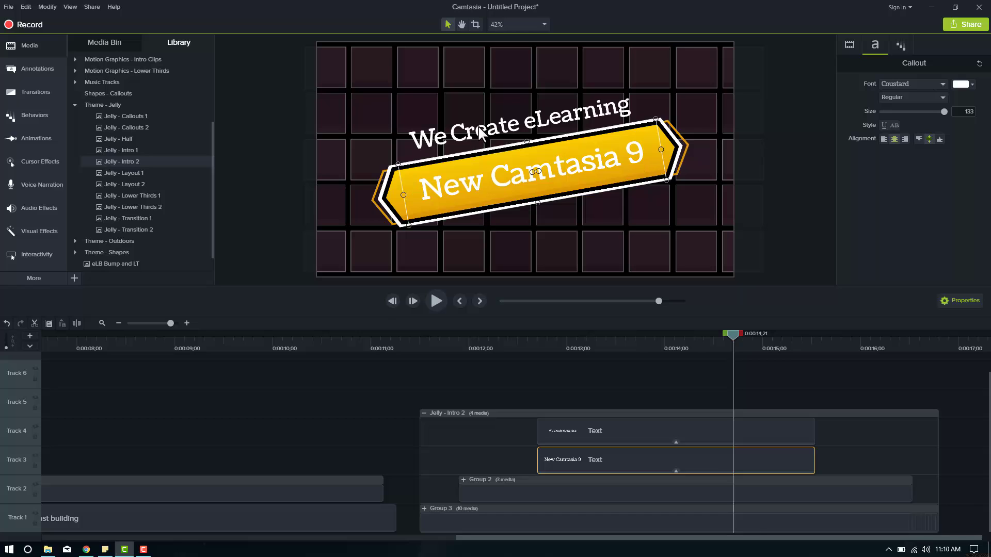
# Step: Append 'In The' to the 'We Create eLearning' headline and close the intro group
pyautogui.click(589, 106)
pyautogui.doubleClick(588, 107)
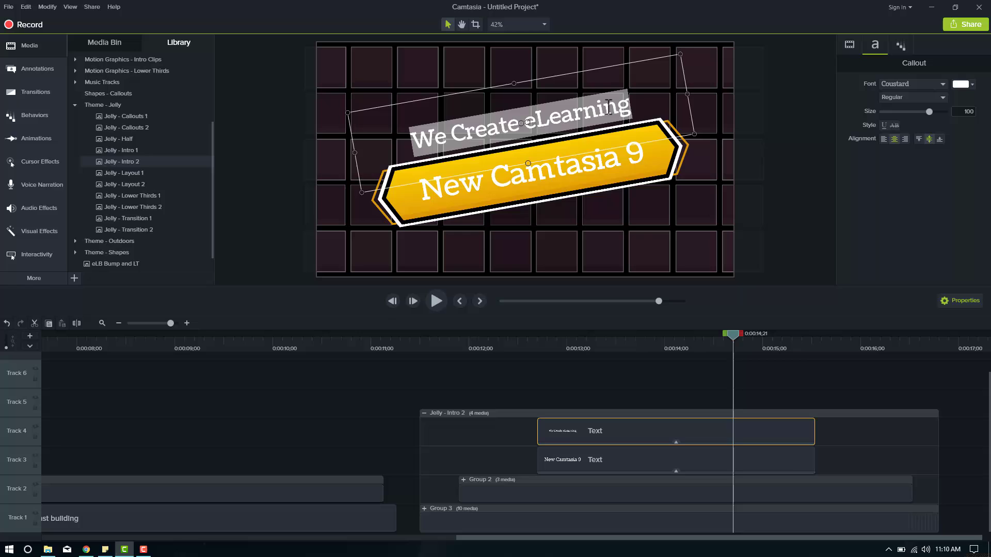
pyautogui.click(629, 106)
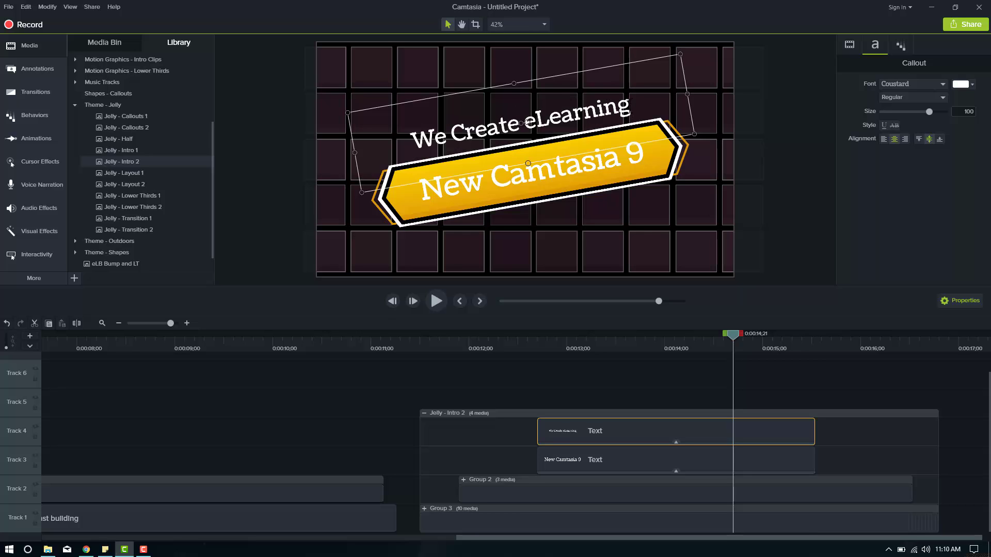
pyautogui.write('In')
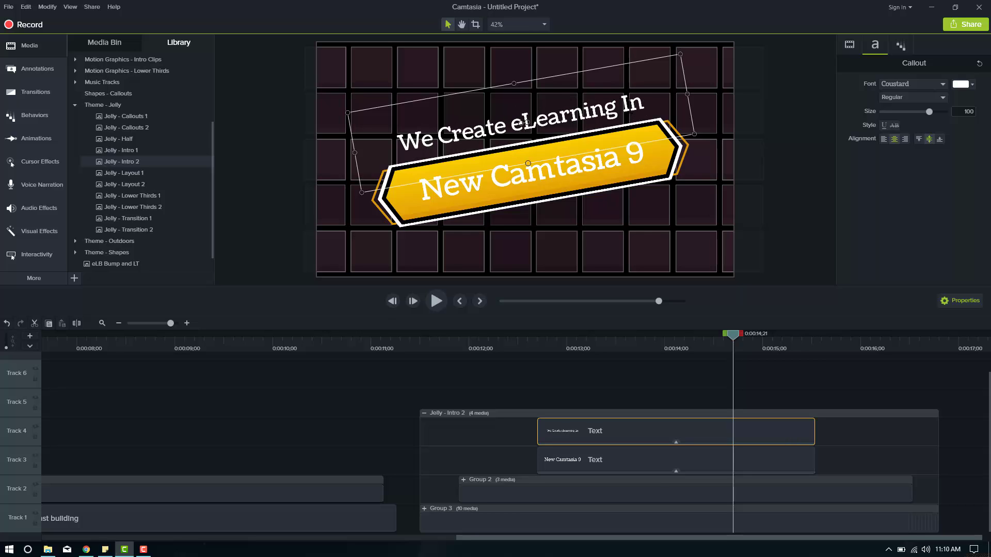
pyautogui.write(' The')
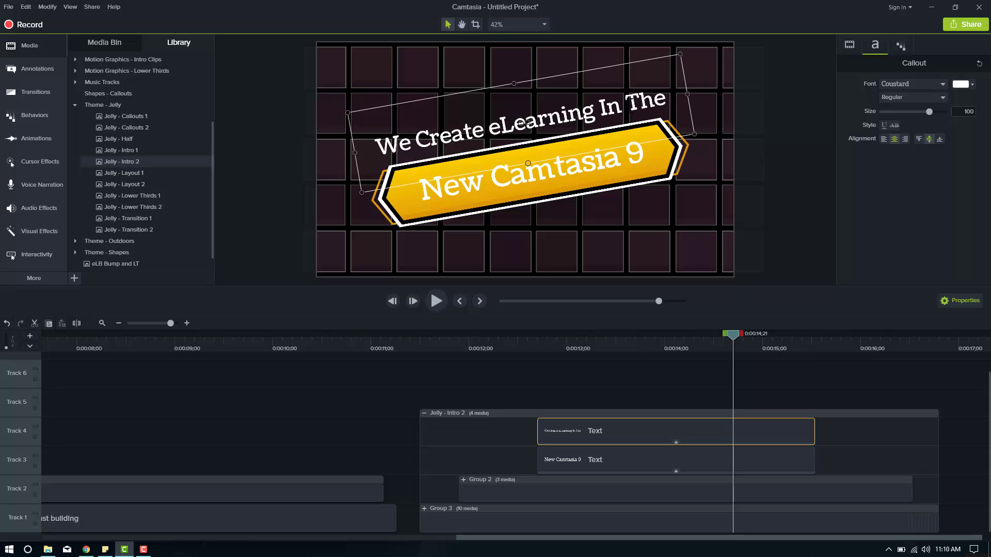
pyautogui.click(798, 158)
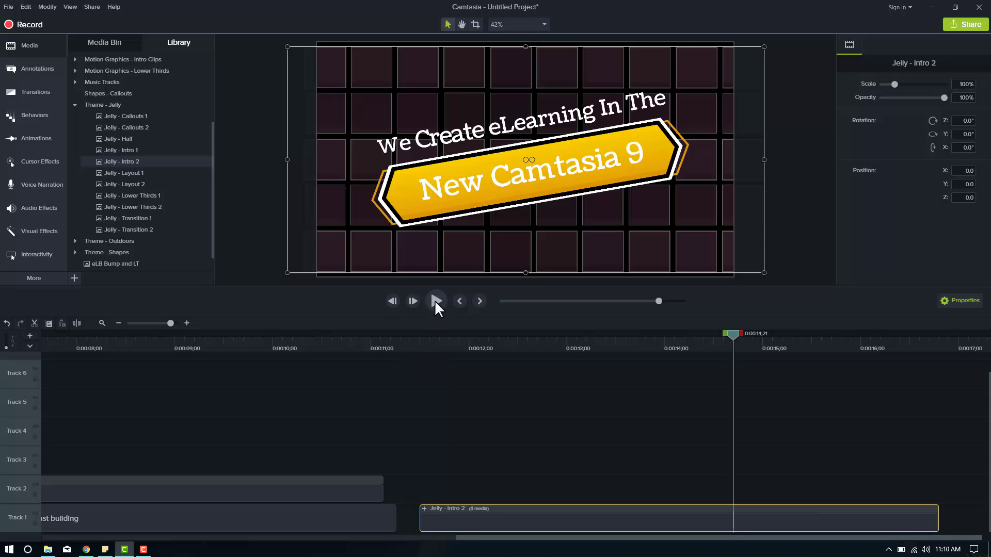
# Step: Play Jelly - Intro 2 from its start, then park the playhead just past its end
pyautogui.click(421, 347)
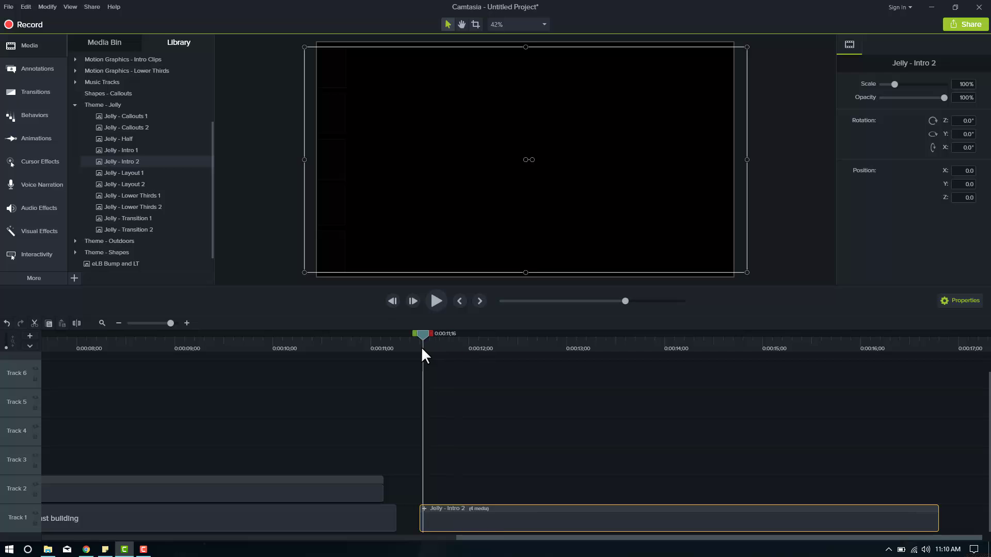
pyautogui.press('space')
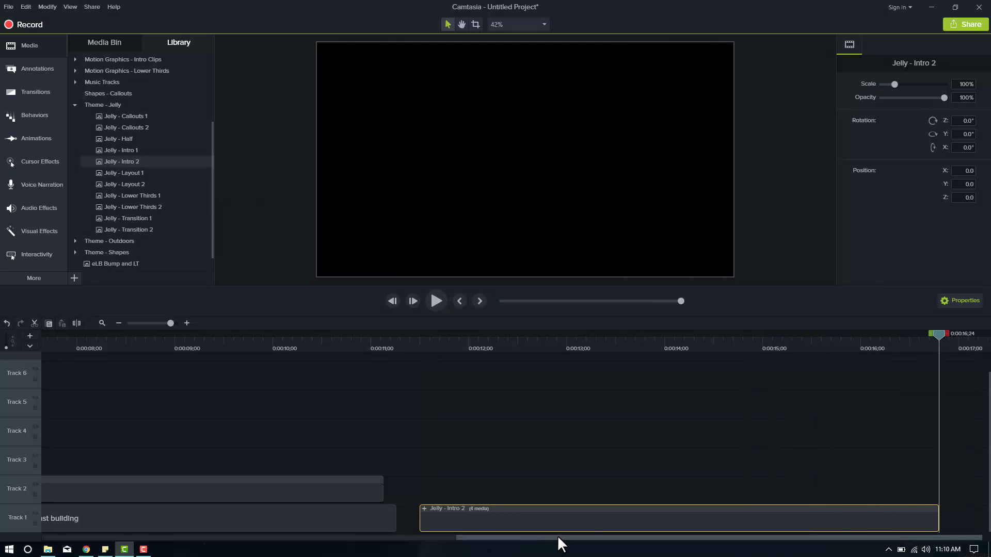
pyautogui.click(952, 347)
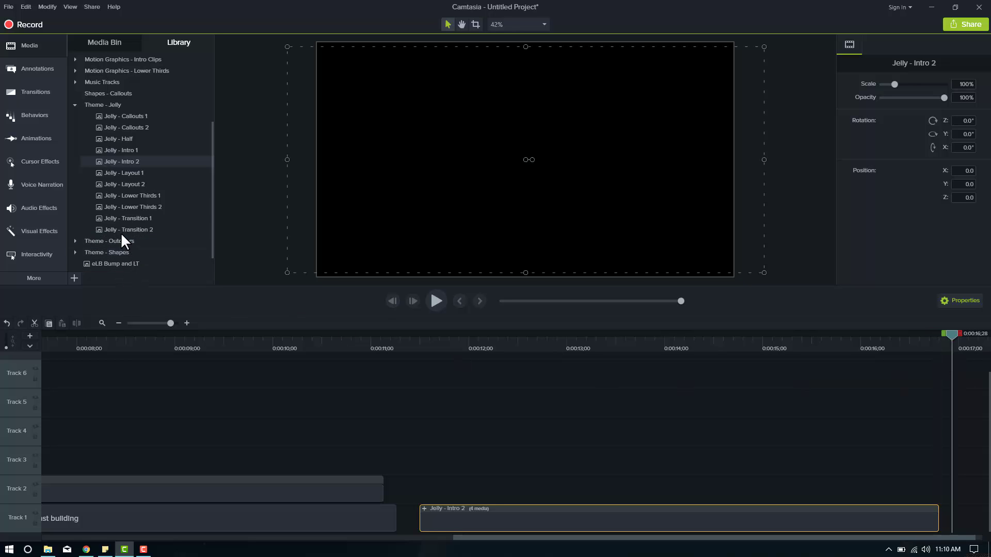
# Step: Drop Jelly - Transition 1 after the intro, preview its chevron wipe, and move it to Track 3
pyautogui.moveTo(111, 222); pyautogui.dragTo(941, 519)
pyautogui.moveTo(777, 524); pyautogui.dragTo(767, 491)
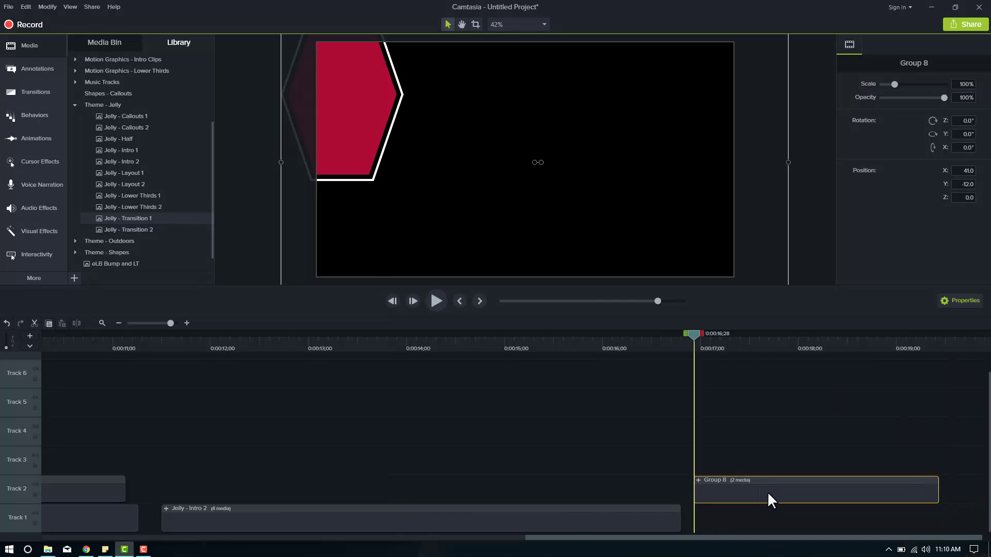
pyautogui.press('space')
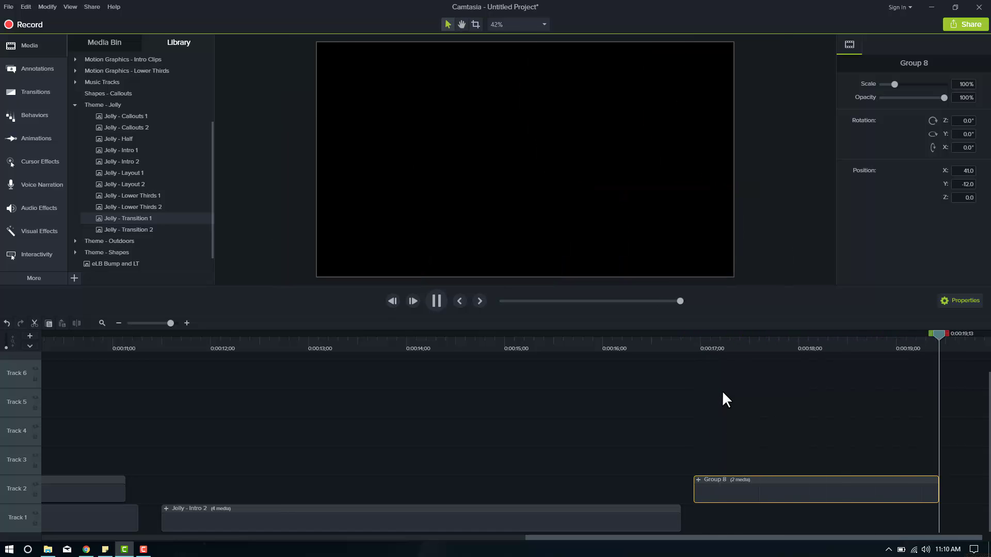
pyautogui.moveTo(762, 496); pyautogui.dragTo(807, 462)
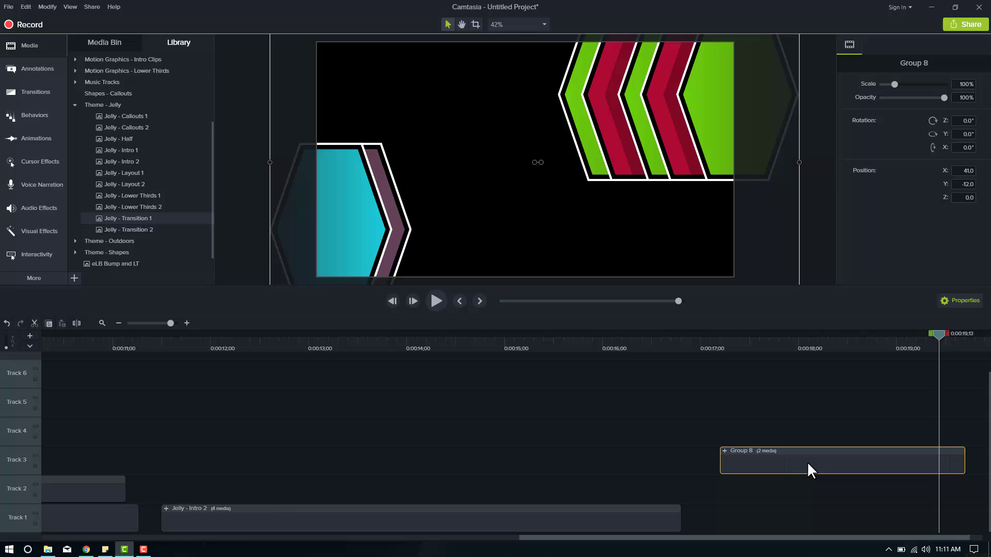
# Step: Zoom the timeline in around the transition and expand Group 8 to inspect Groups 6 and 7
pyautogui.click(817, 344)
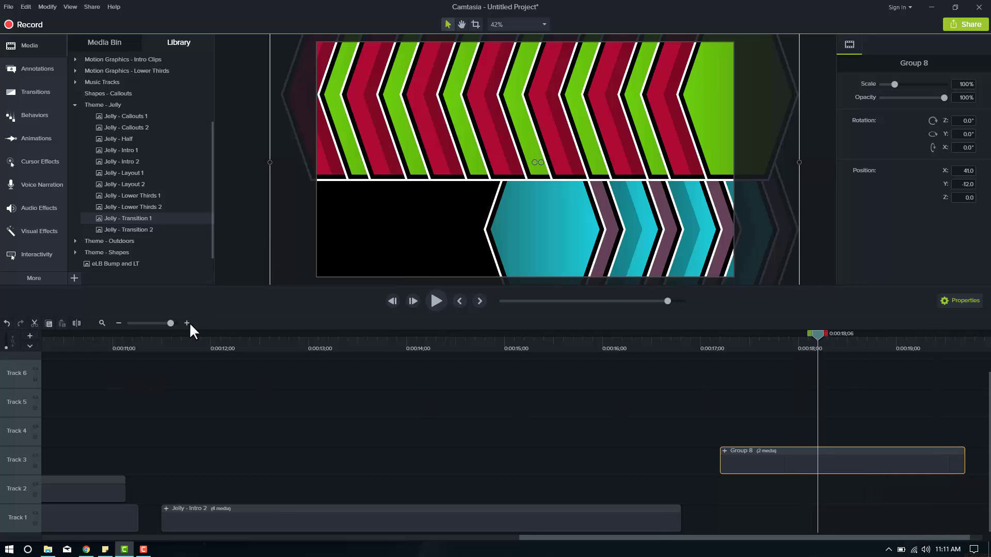
pyautogui.click(185, 323)
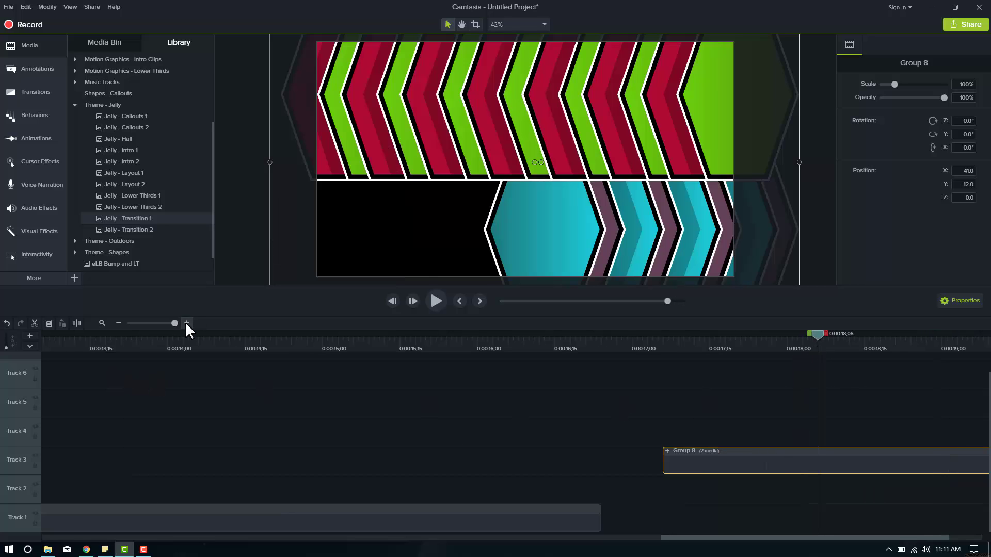
pyautogui.click(724, 532)
pyautogui.moveTo(729, 536); pyautogui.dragTo(827, 541)
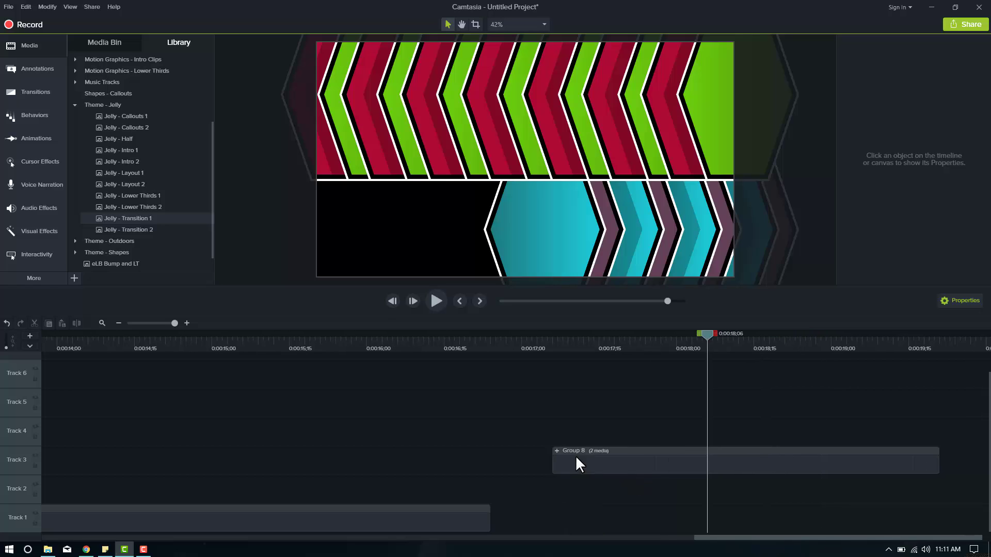
pyautogui.click(556, 449)
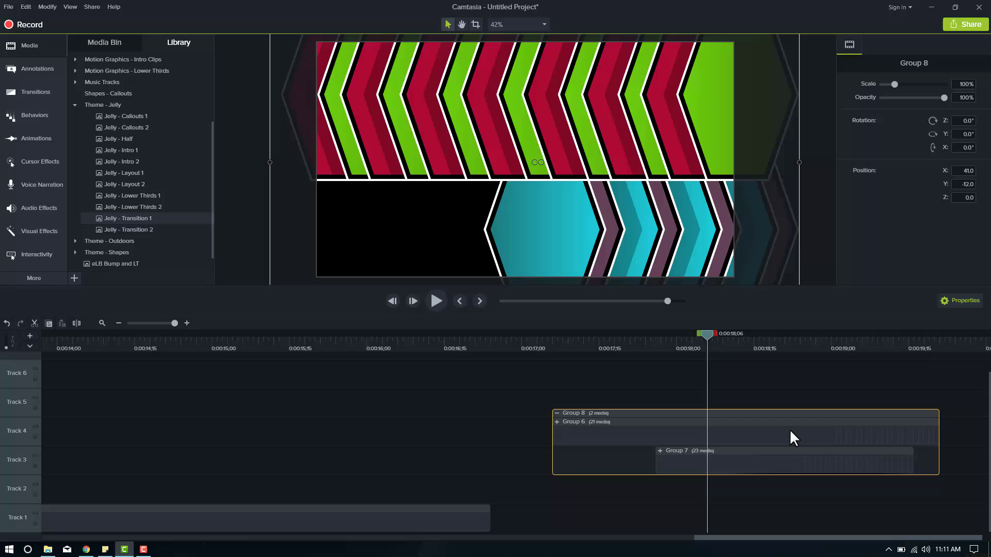
pyautogui.click(575, 431)
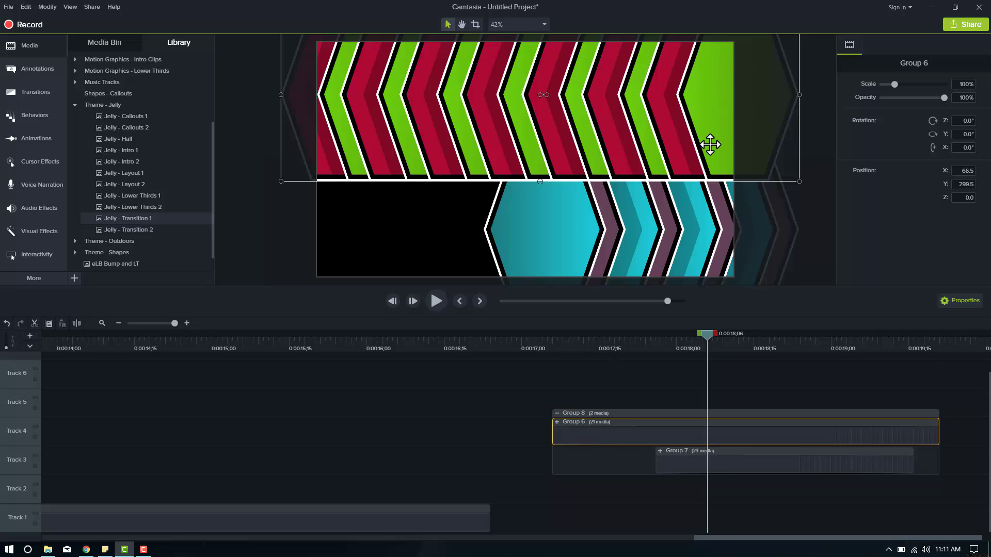
pyautogui.click(727, 449)
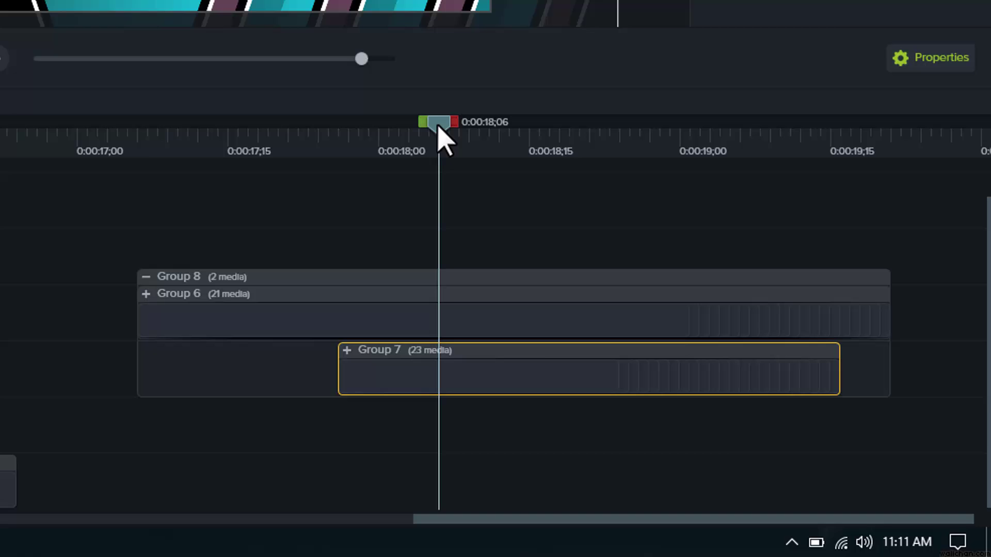
# Step: Set the playhead to 0:00:18;20 and collapse Group 8 into a single clip
pyautogui.moveTo(438, 129); pyautogui.dragTo(464, 129)
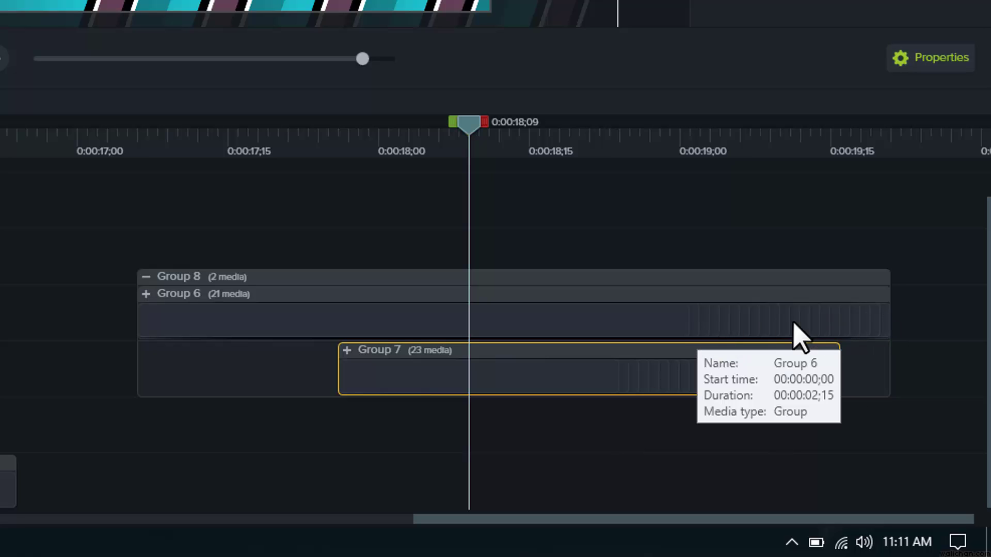
pyautogui.click(597, 145)
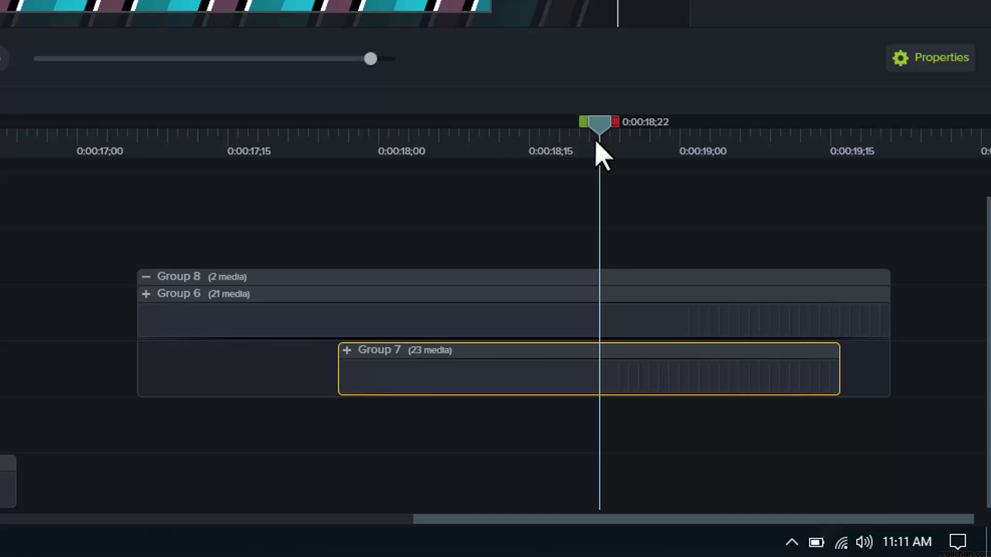
pyautogui.moveTo(597, 146); pyautogui.dragTo(574, 148)
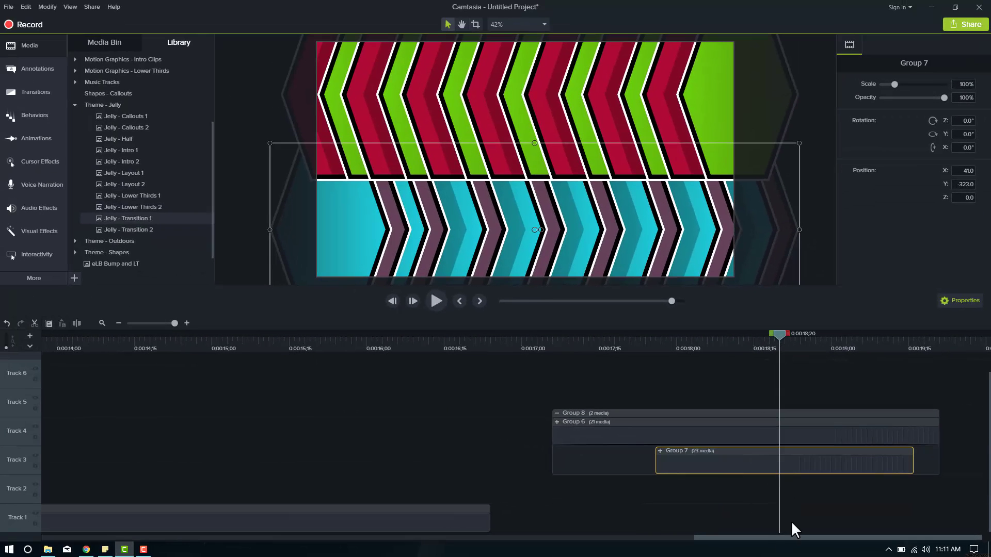
pyautogui.click(556, 413)
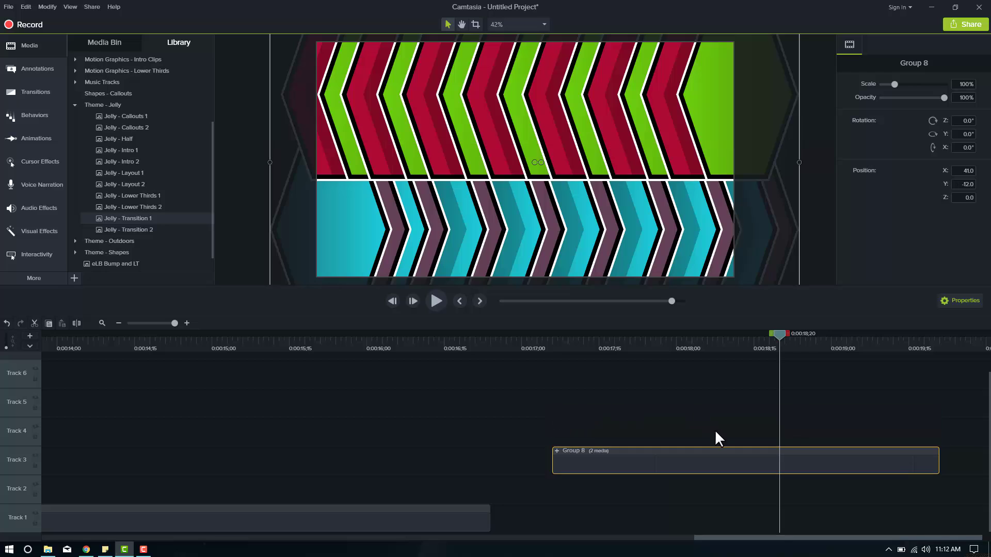
# Step: Add the Knees up under trees footage to Track 2 at 0:00:18;20, then collapse Theme - Jelly
pyautogui.click(106, 38)
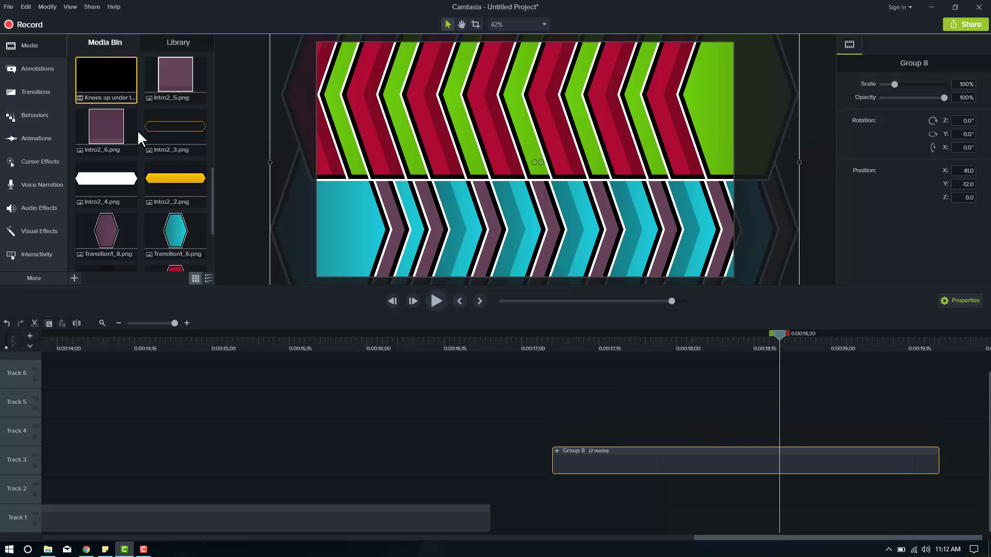
pyautogui.moveTo(86, 145); pyautogui.dragTo(794, 508)
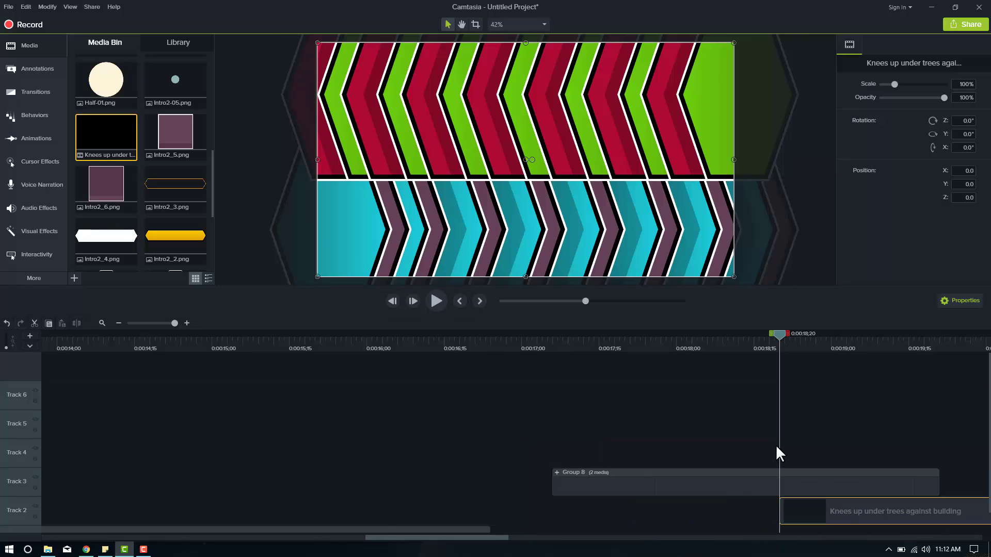
pyautogui.click(181, 40)
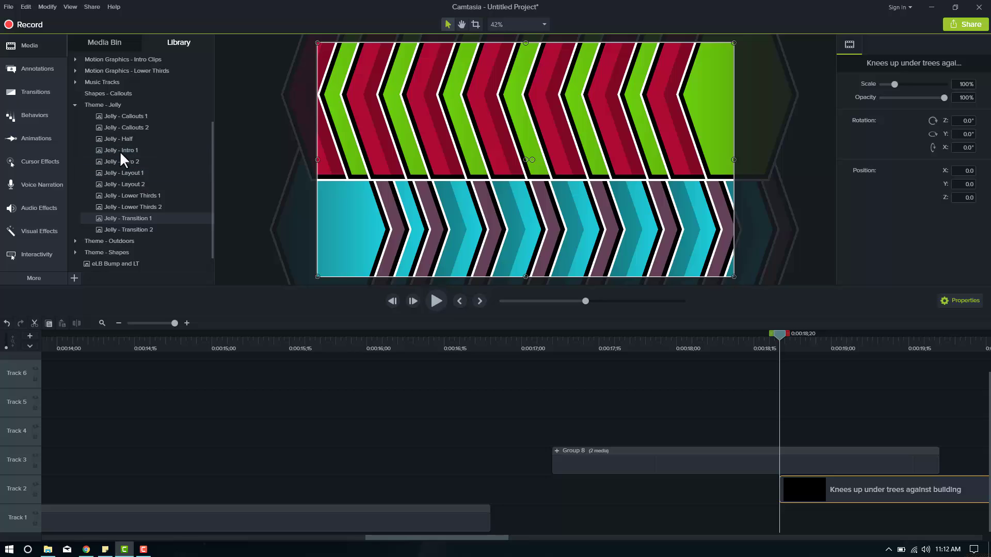
pyautogui.click(76, 104)
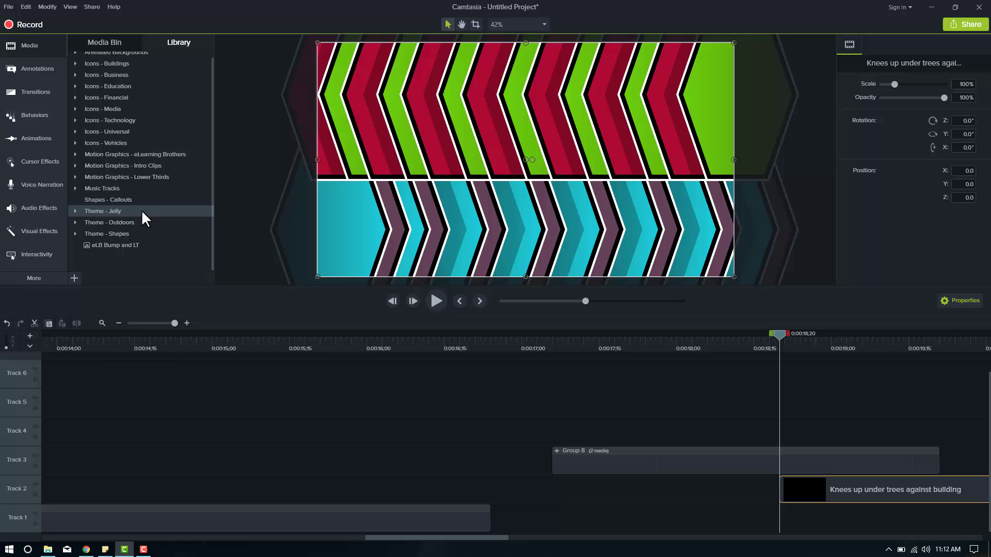
# Step: Import the downloaded Tech theme libzip from Downloads into the Library as Theme - Tech
pyautogui.click(47, 550)
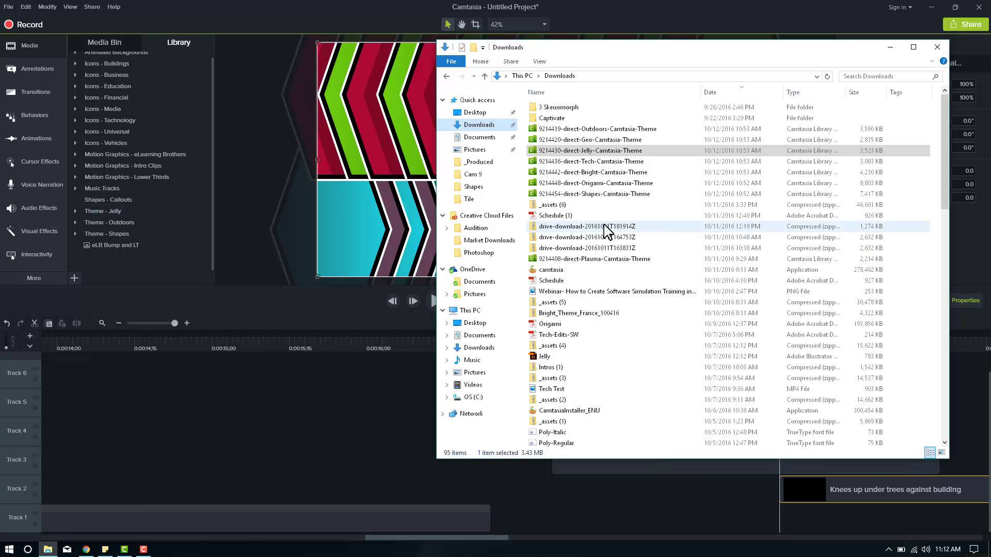
pyautogui.click(571, 163)
pyautogui.moveTo(571, 163); pyautogui.dragTo(150, 253)
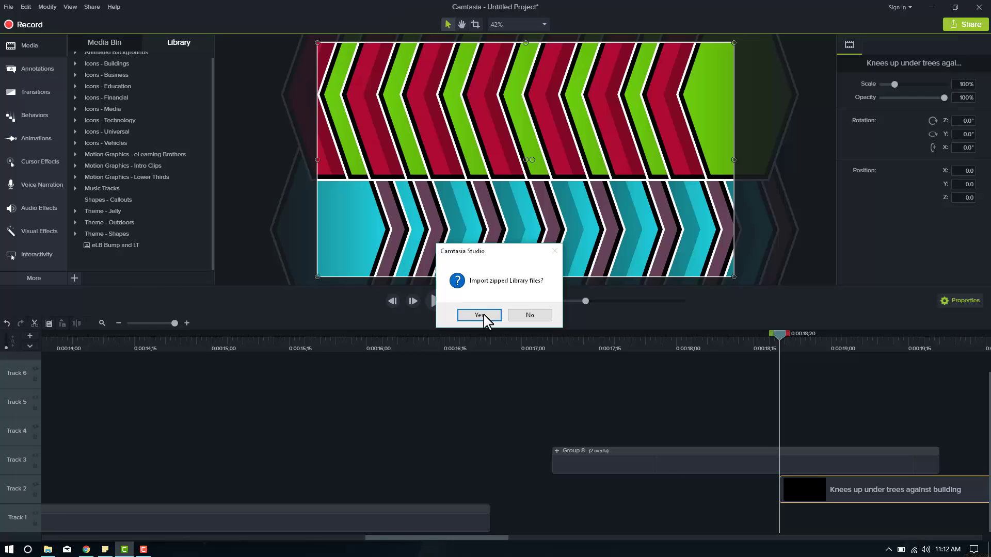
pyautogui.click(479, 315)
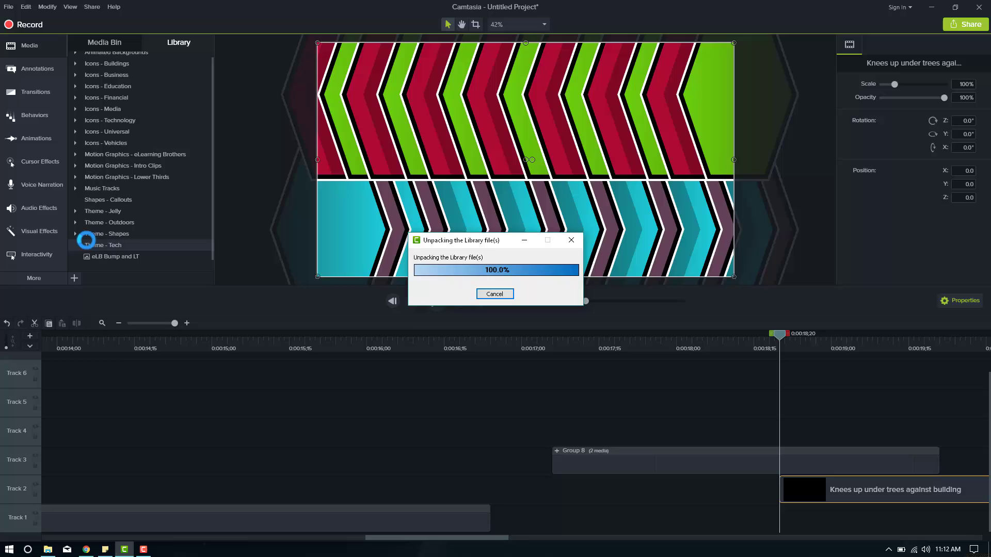
pyautogui.scroll(-1, 121, 196)
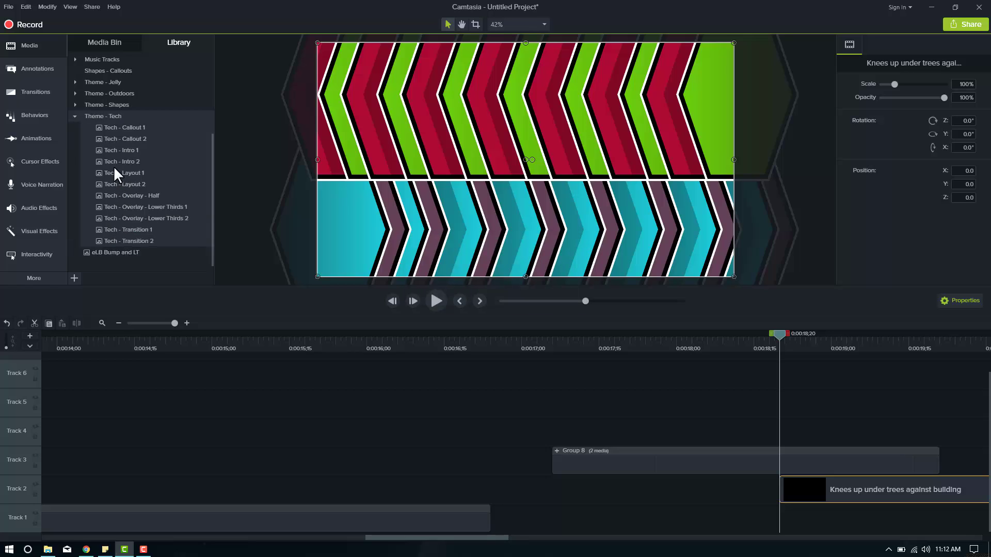
# Step: Place Tech - Intro 1 on Track 4 starting near 0:00:16;27, with the playhead at its start
pyautogui.moveTo(114, 152); pyautogui.dragTo(557, 430)
pyautogui.moveTo(486, 537); pyautogui.dragTo(524, 549)
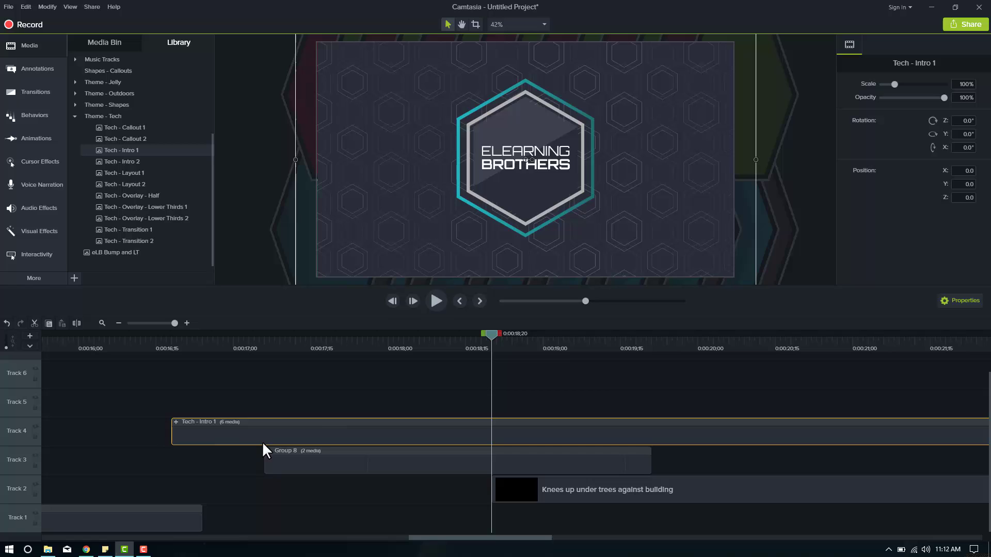
pyautogui.moveTo(262, 442); pyautogui.dragTo(288, 426)
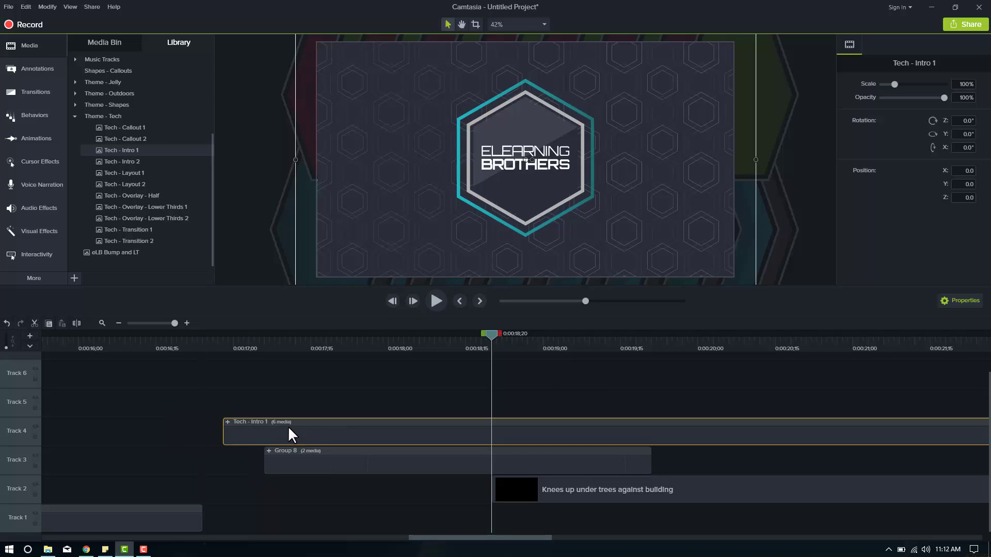
pyautogui.click(221, 342)
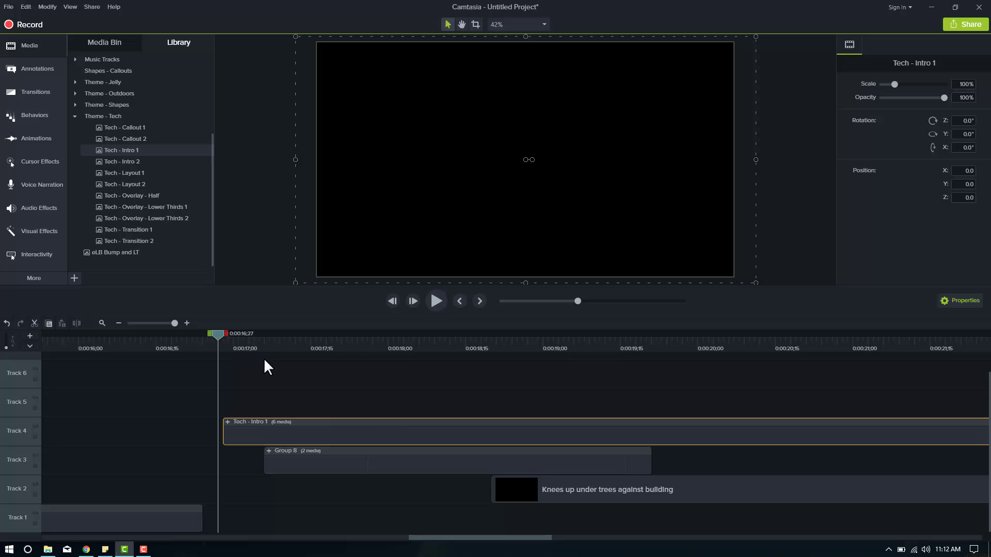
# Step: Insert extra time pushing later clips to about 0:00:21, then move Tech - Intro 1 down to Track 2
pyautogui.press('shift')
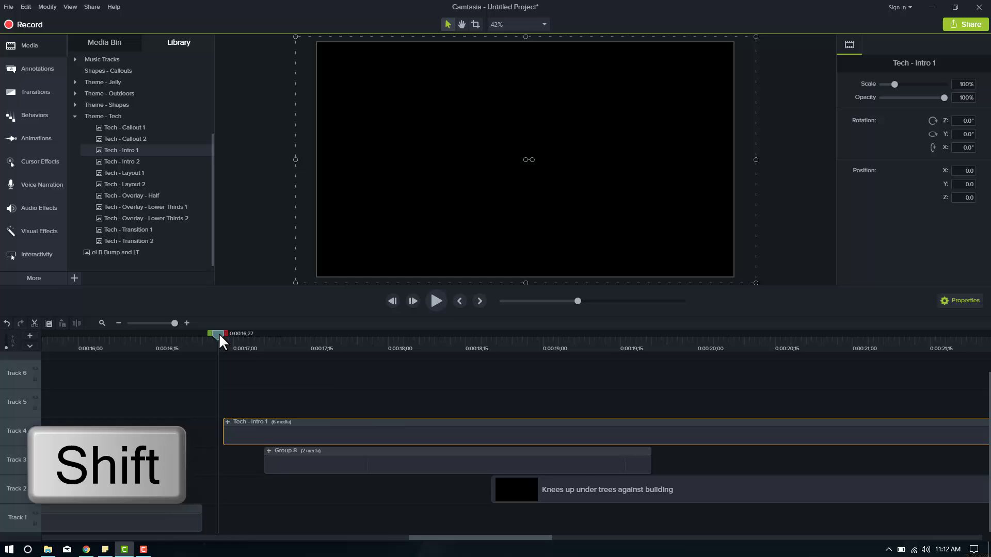
pyautogui.moveTo(218, 335); pyautogui.dragTo(803, 346)
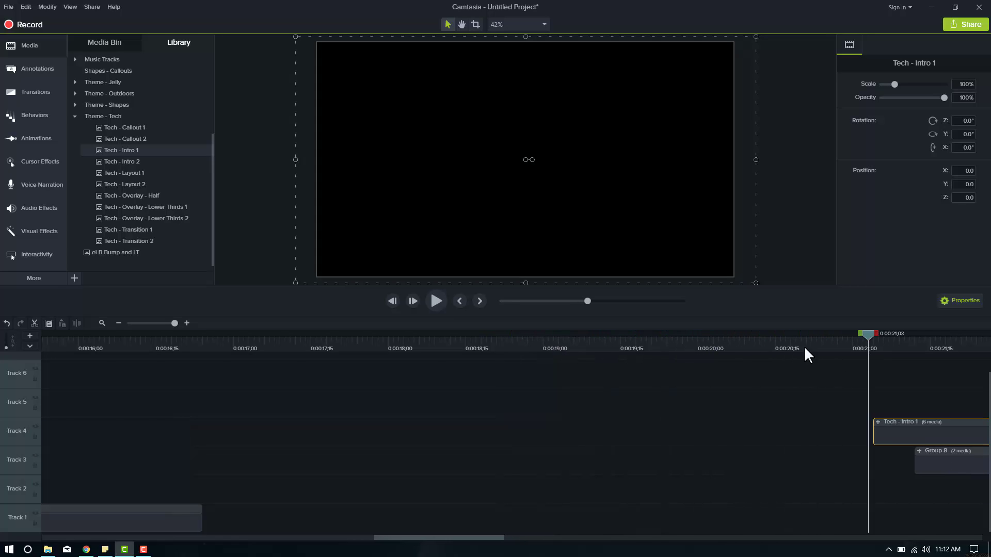
pyautogui.click(119, 323)
pyautogui.click(119, 323)
pyautogui.click(119, 323)
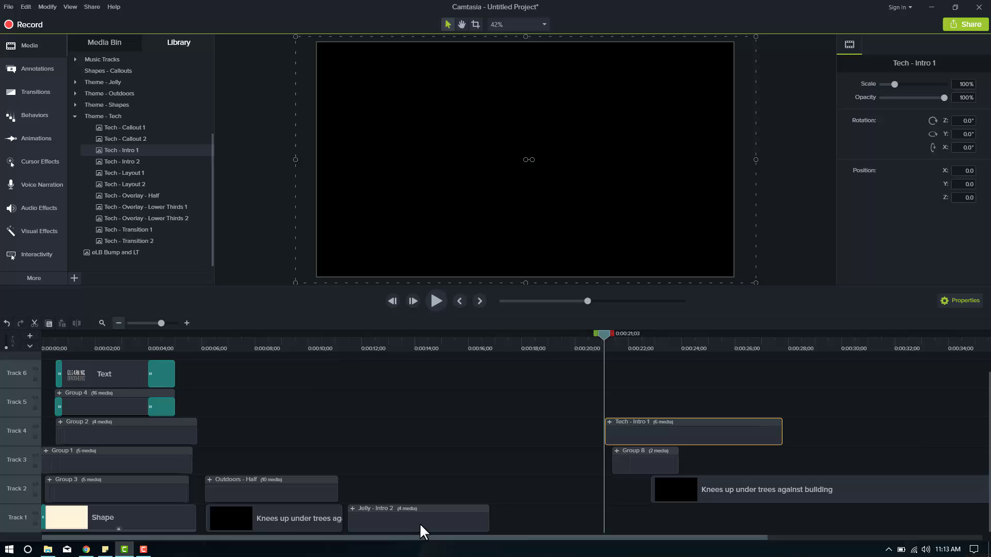
pyautogui.moveTo(456, 537); pyautogui.dragTo(493, 547)
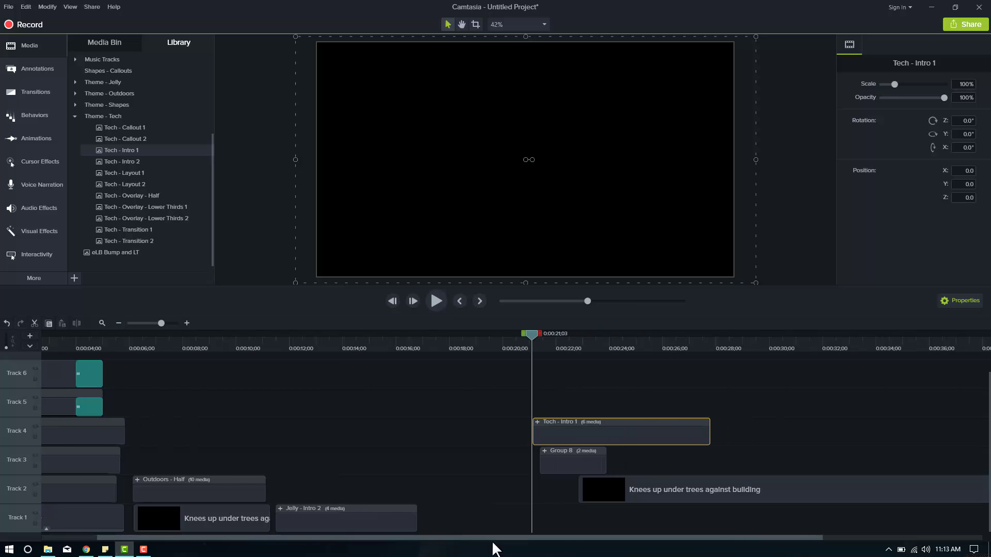
pyautogui.moveTo(628, 440); pyautogui.dragTo(502, 499)
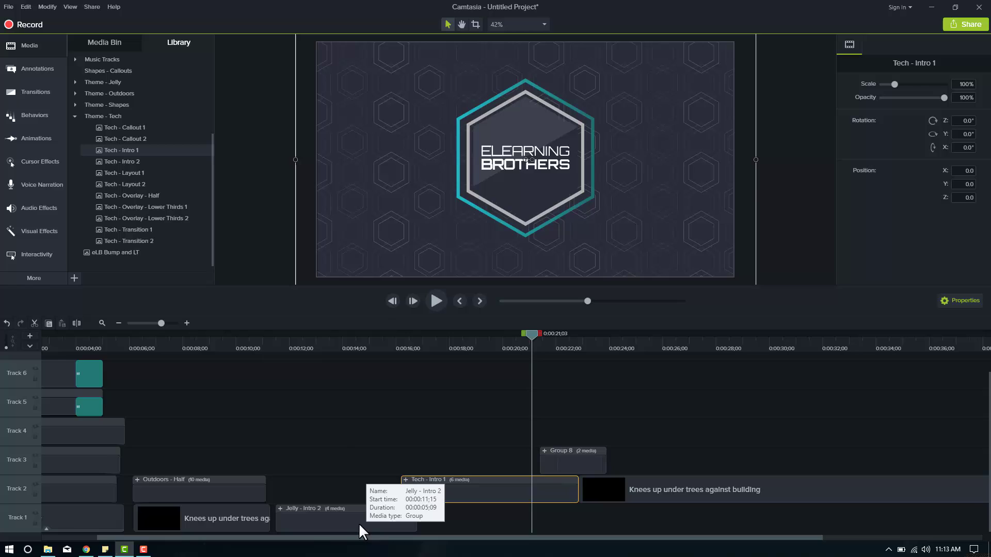
# Step: Move Jelly - Intro 2 from Track 1 up to Track 4 near 0:00:10, playhead at 0:00:16
pyautogui.moveTo(352, 518); pyautogui.dragTo(387, 408)
pyautogui.moveTo(404, 344); pyautogui.dragTo(402, 349)
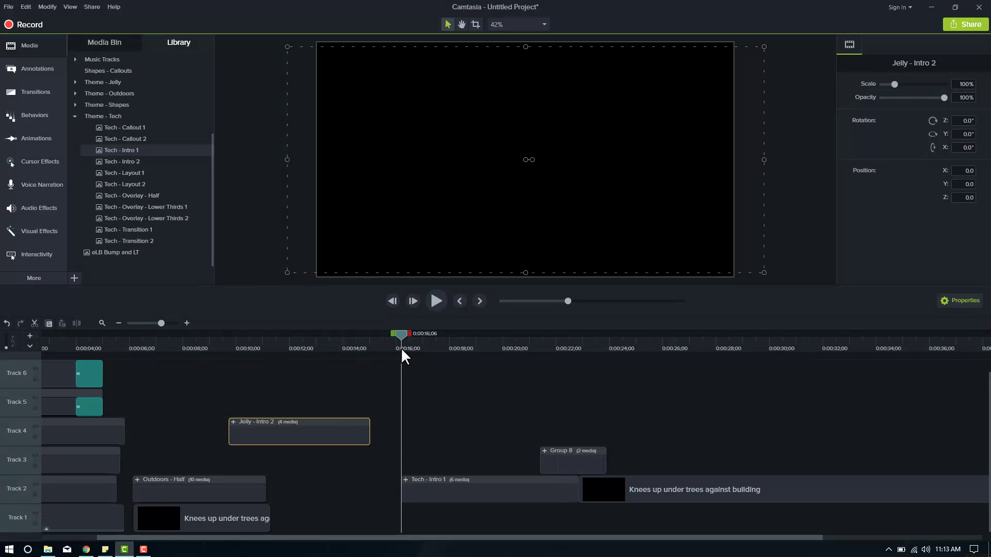
# Step: Shift Group 8 later and nudge Tech - Intro 1 earlier so they line up over the footage
pyautogui.press('space')
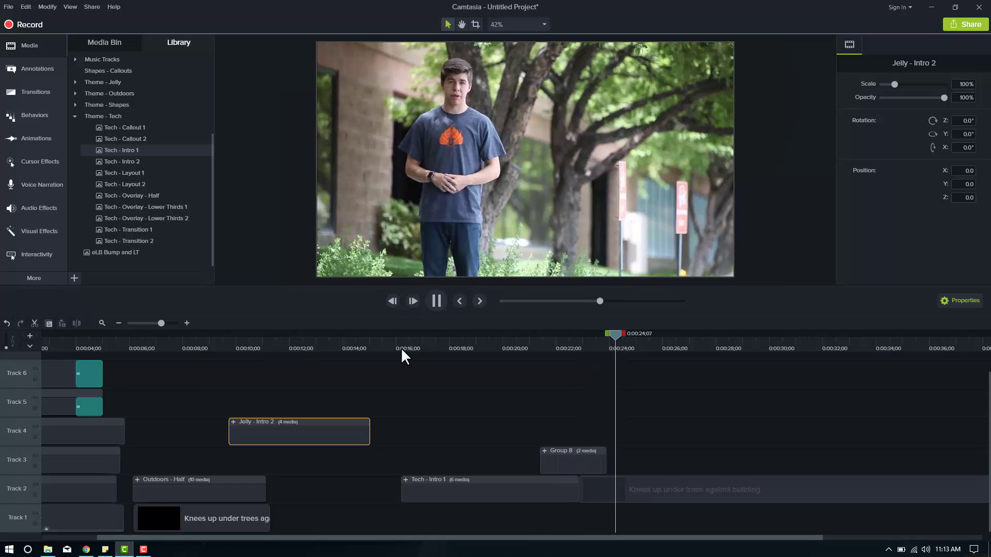
pyautogui.press('space')
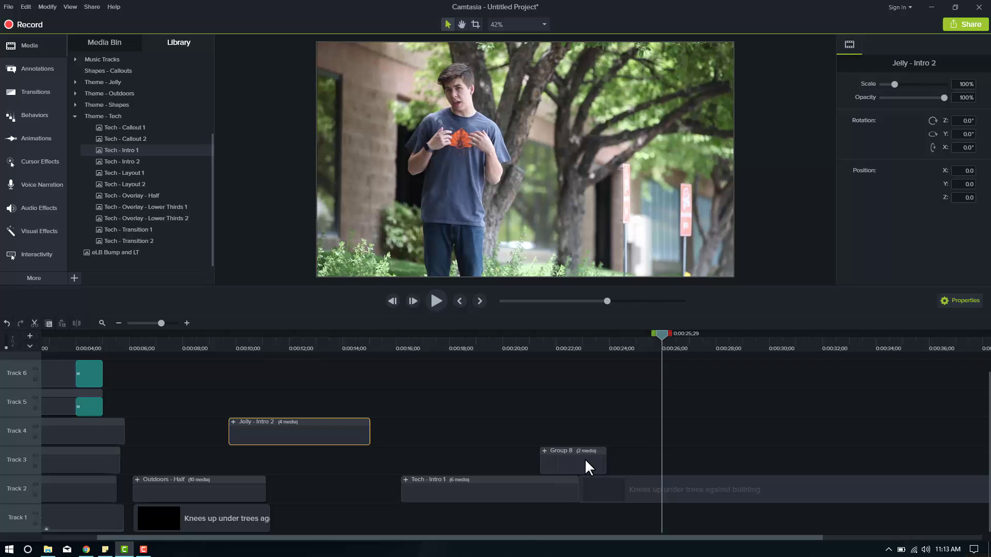
pyautogui.moveTo(583, 464); pyautogui.dragTo(620, 466)
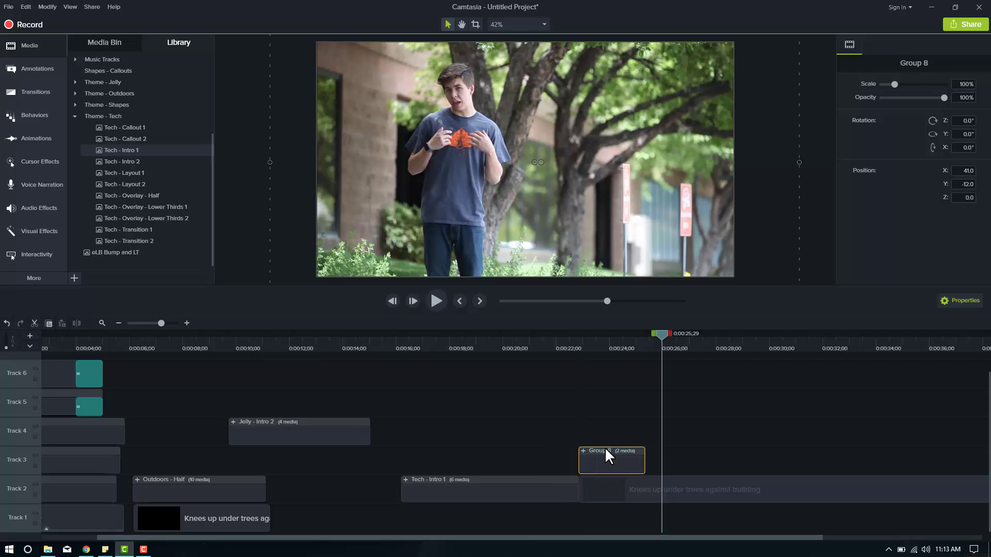
pyautogui.moveTo(523, 491); pyautogui.dragTo(505, 491)
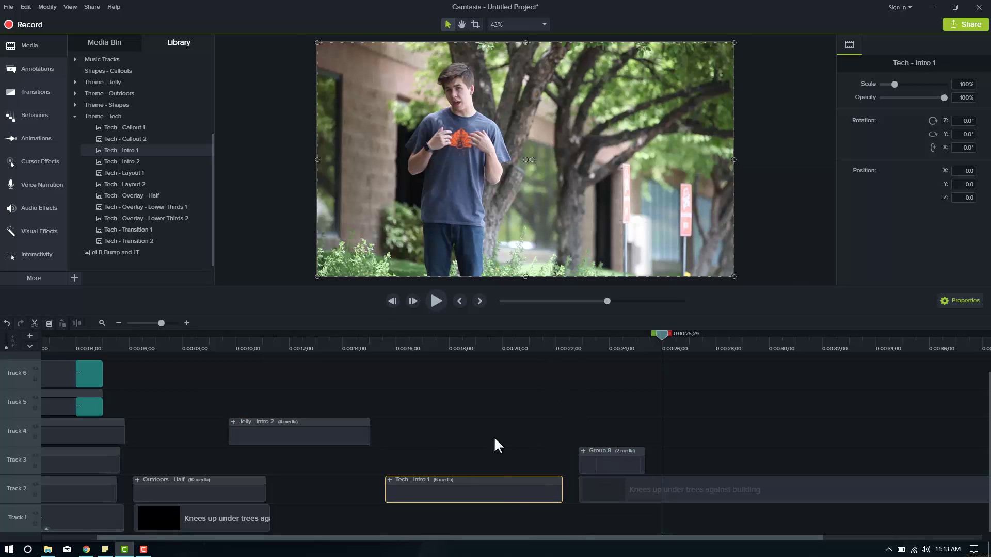
# Step: Replay the sequence from about 0:00:15, then return to the eLearning Brothers theme search
pyautogui.click(380, 347)
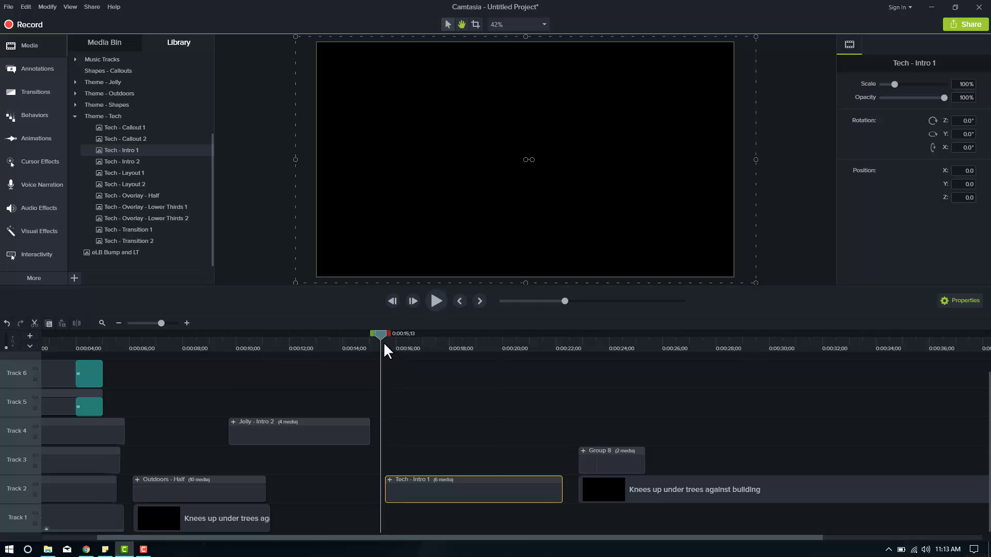
pyautogui.press('space')
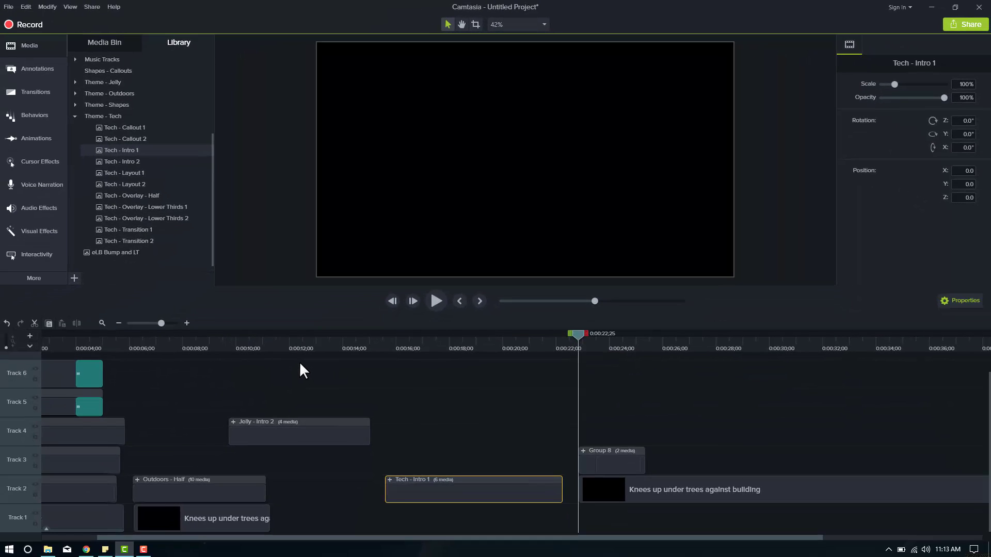
pyautogui.click(86, 550)
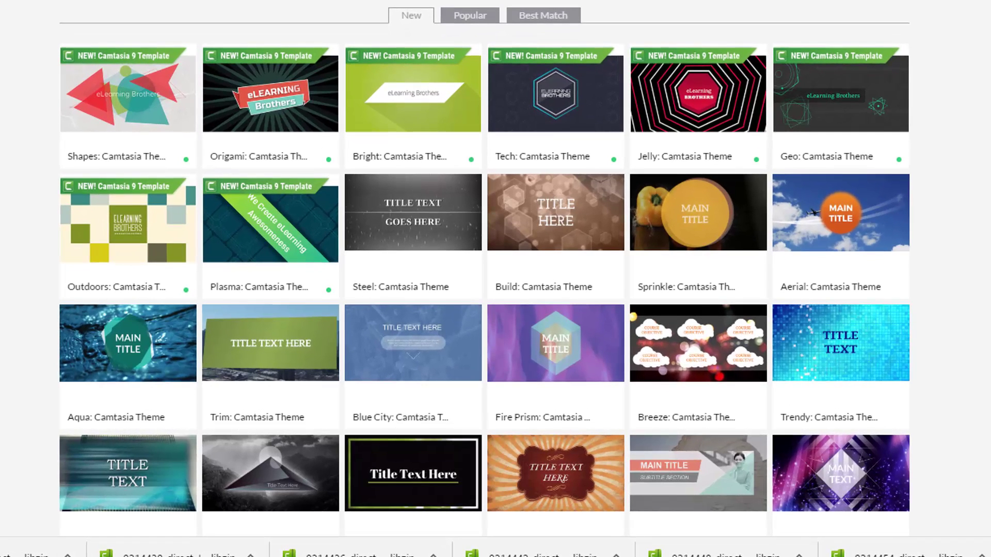
pyautogui.scroll(-8, 484, 268)
pyautogui.scroll(2, 485, 268)
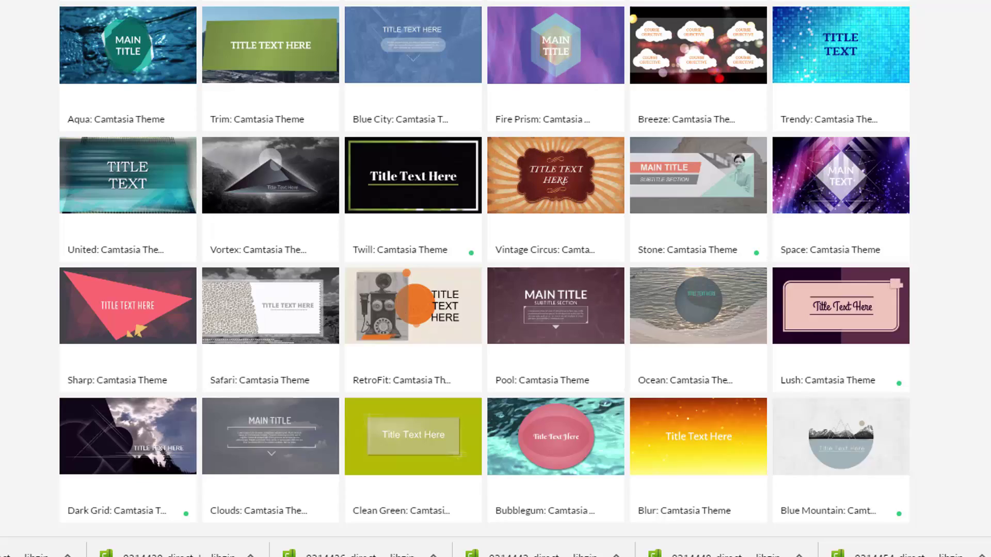
pyautogui.scroll(6, 485, 269)
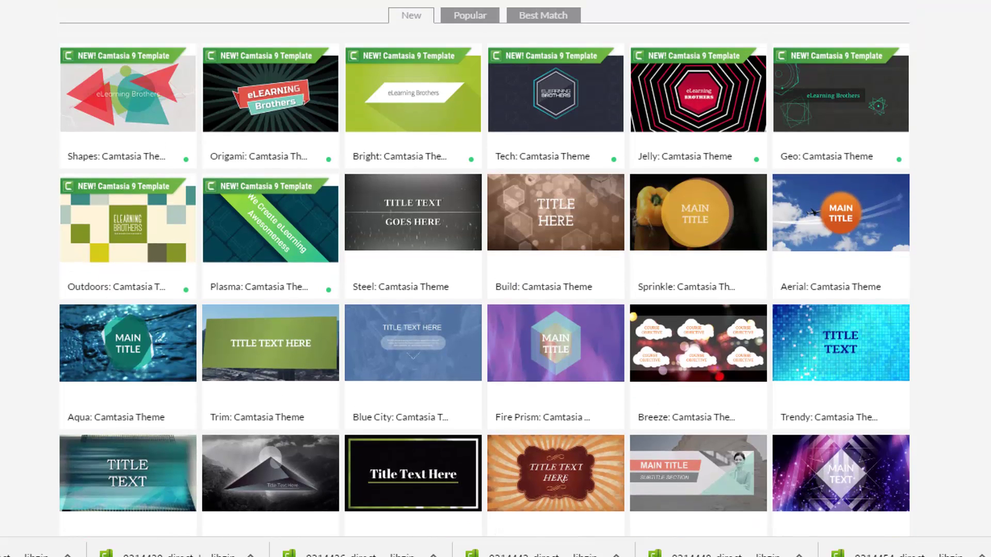
pyautogui.scroll(-2, 485, 268)
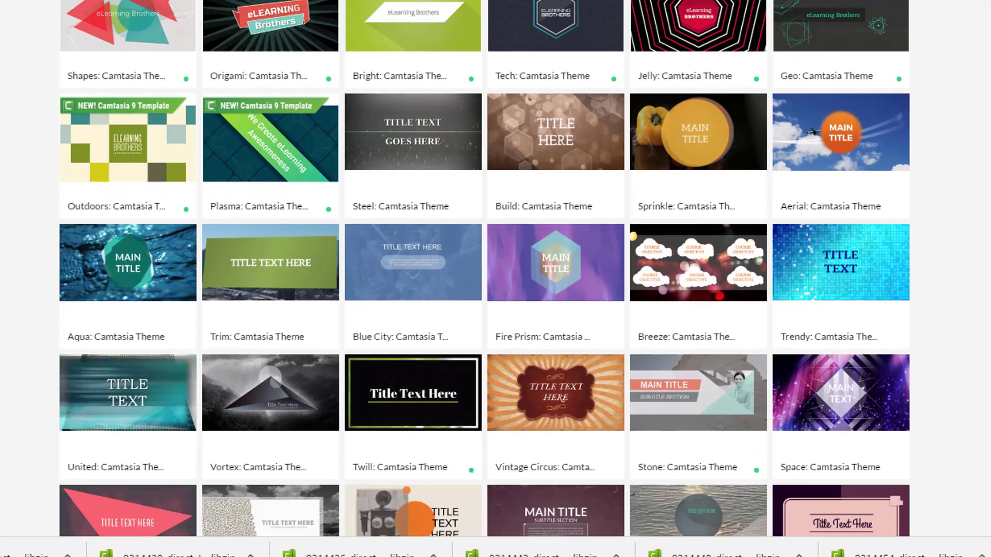